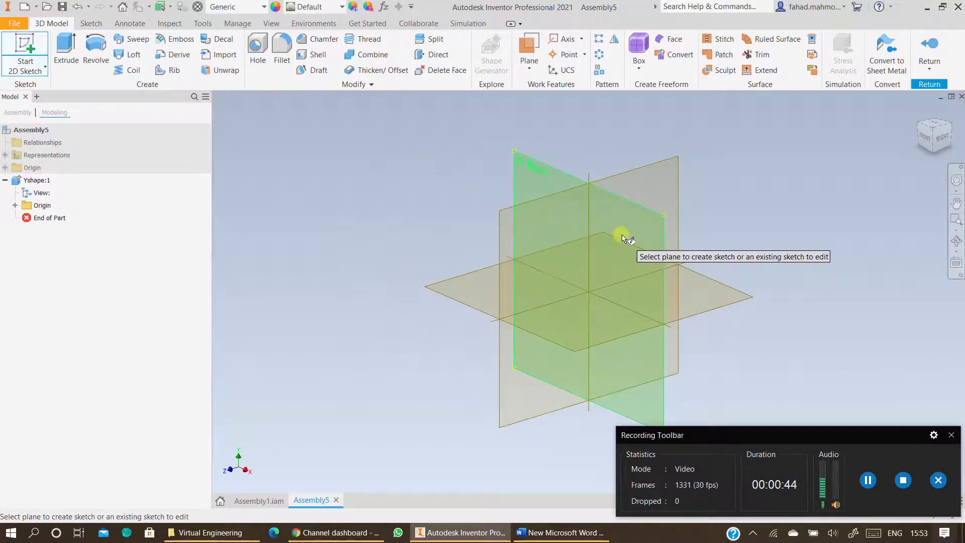
Step: Start a sketch on the XY plane of the Yshape part and check the fitting's dimensions in the Word reference drawing
{"action": "left_click", "coordinate": [621, 237]}
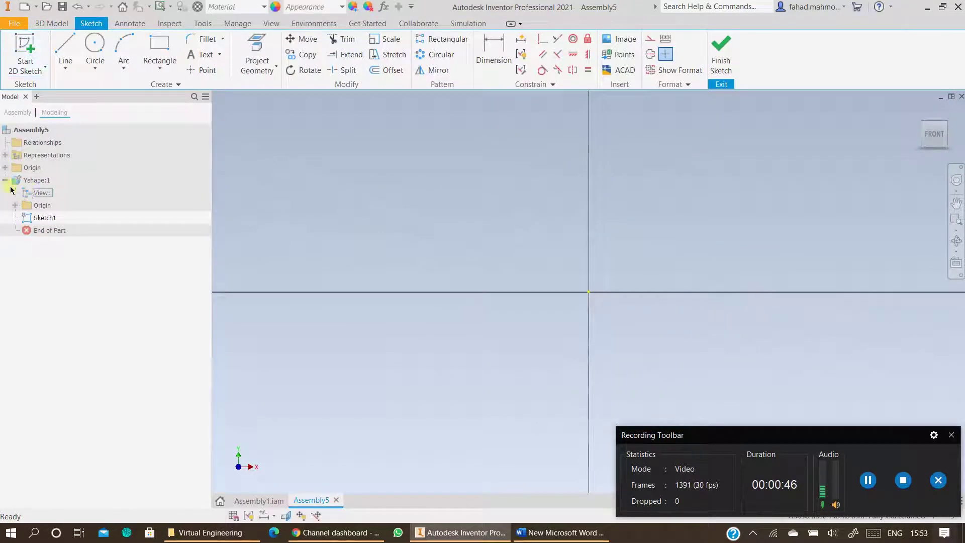
{"action": "left_click", "coordinate": [563, 534]}
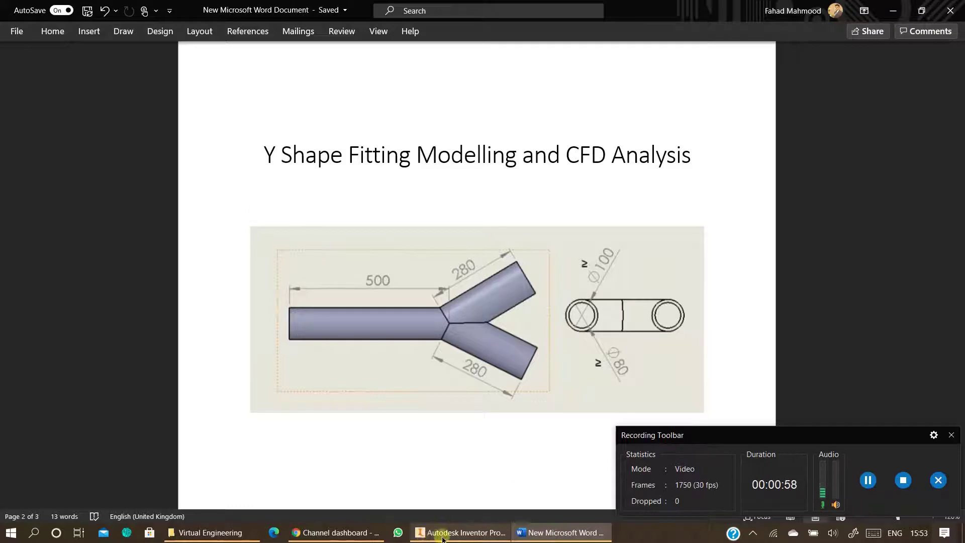
{"action": "left_click", "coordinate": [460, 533]}
Step: Draw a 500 mm horizontal line along the X axis, starting on the negative side and passing through the origin
{"action": "scroll", "coordinate": [363, 324], "scroll_direction": "up", "scroll_amount": 5}
{"action": "middle_click_drag", "start_coordinate": [369, 332], "coordinate": [443, 287]}
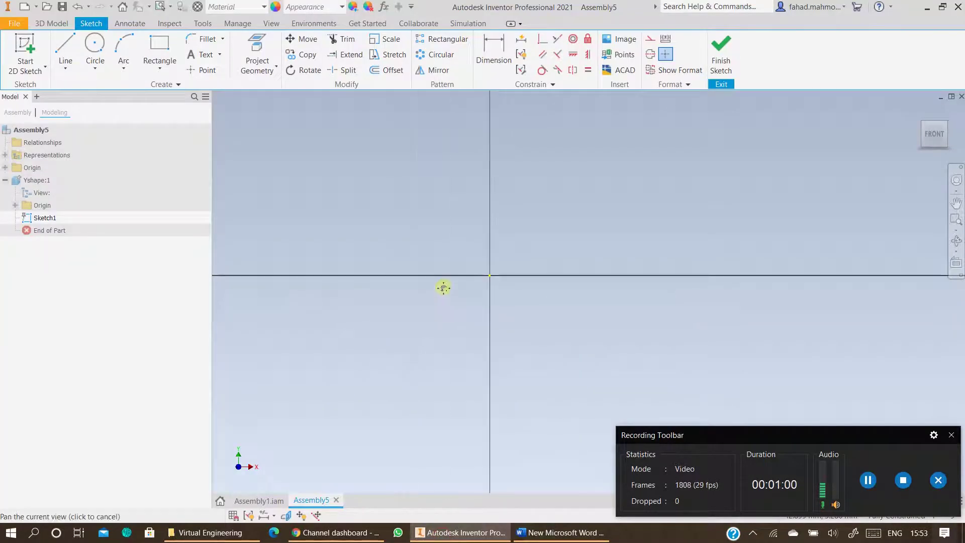
{"action": "left_click", "coordinate": [65, 69]}
{"action": "left_click", "coordinate": [33, 86]}
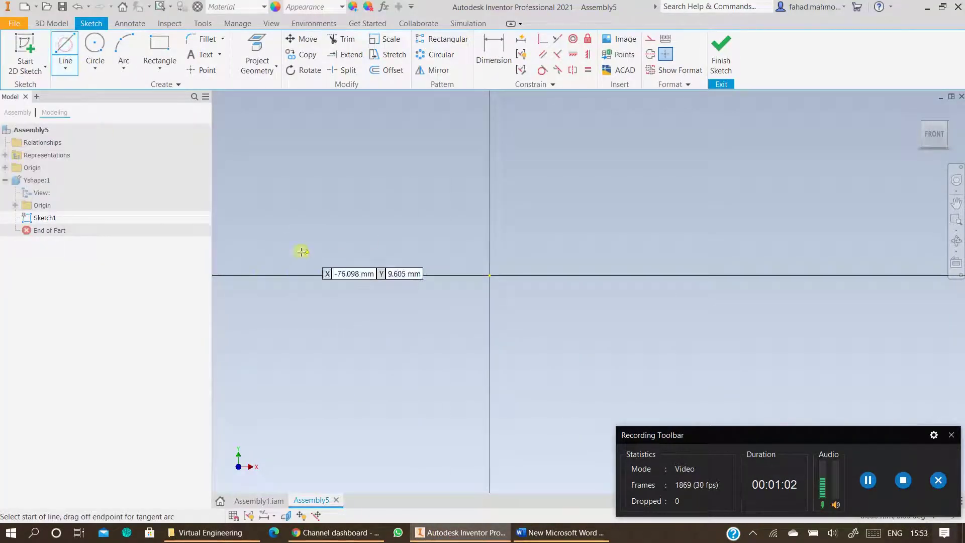
{"action": "left_click", "coordinate": [240, 275]}
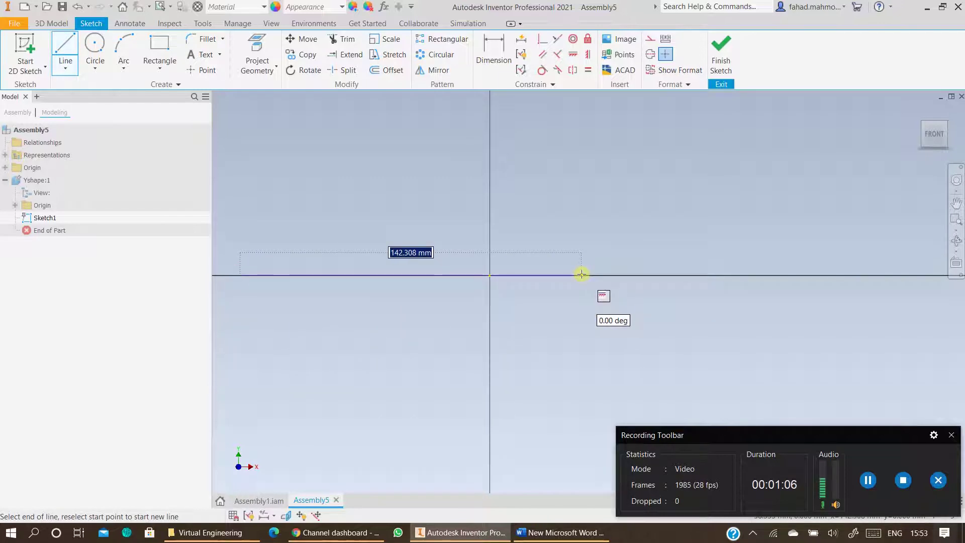
{"action": "type", "text": "500"}
{"action": "key", "text": "Return"}
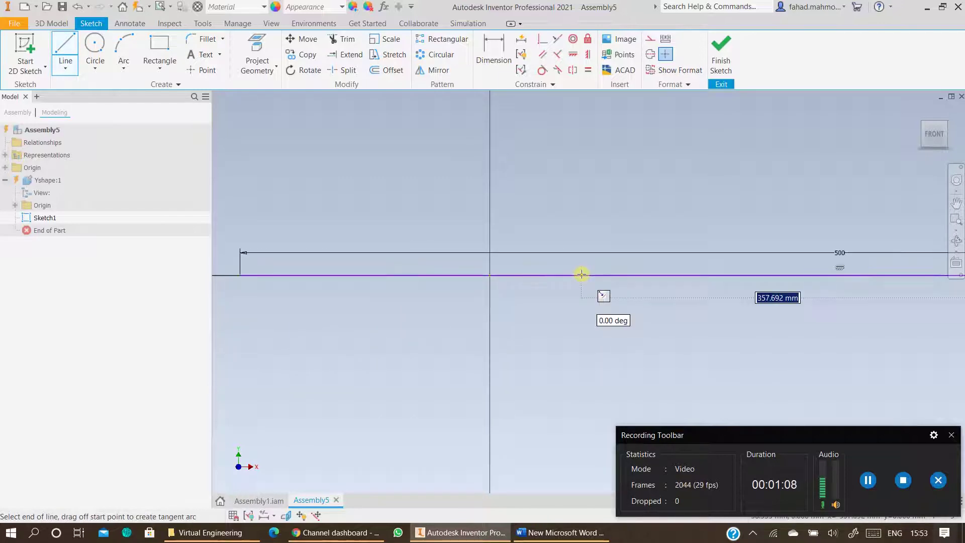
Step: From the end of the 500 mm line, draw the upper branch as a 280 mm line at 150° to it
{"action": "scroll", "coordinate": [585, 276], "scroll_direction": "up", "scroll_amount": 5}
{"action": "middle_click_drag", "start_coordinate": [718, 277], "coordinate": [325, 348]}
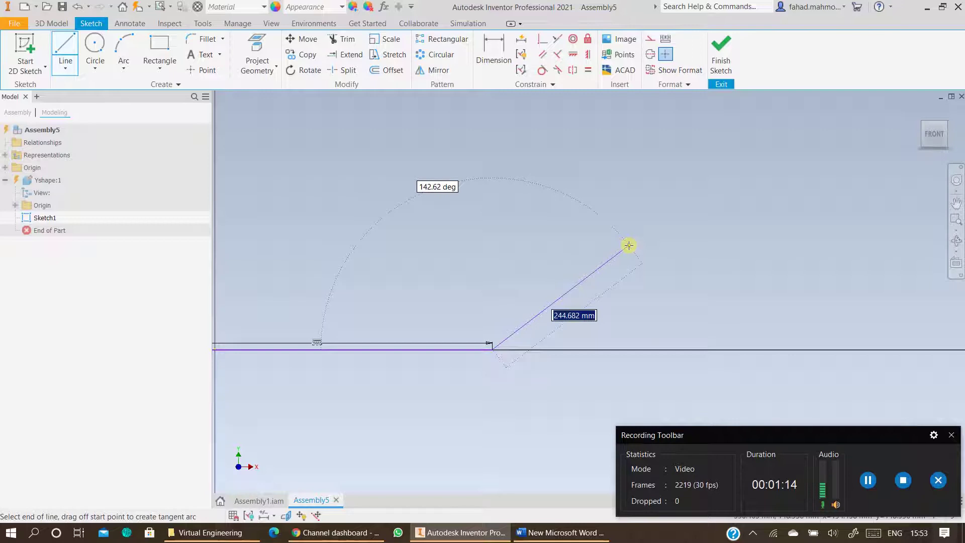
{"action": "type", "text": "280"}
{"action": "key", "text": "Tab"}
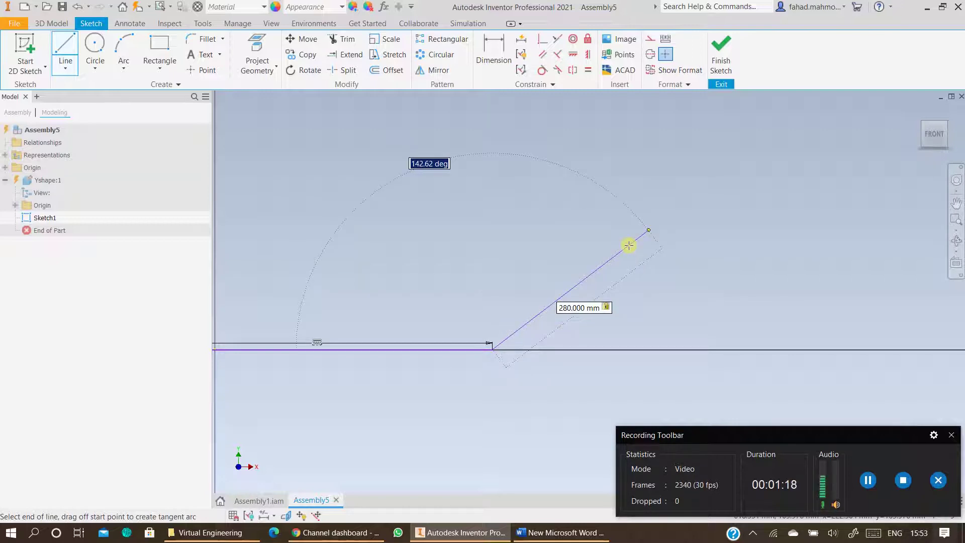
{"action": "left_click", "coordinate": [560, 532]}
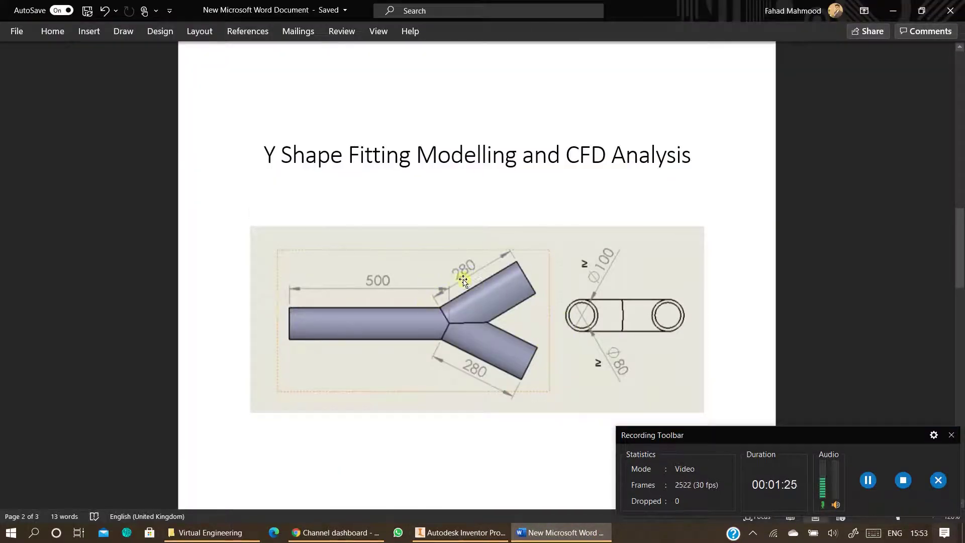
{"action": "left_click", "coordinate": [460, 532]}
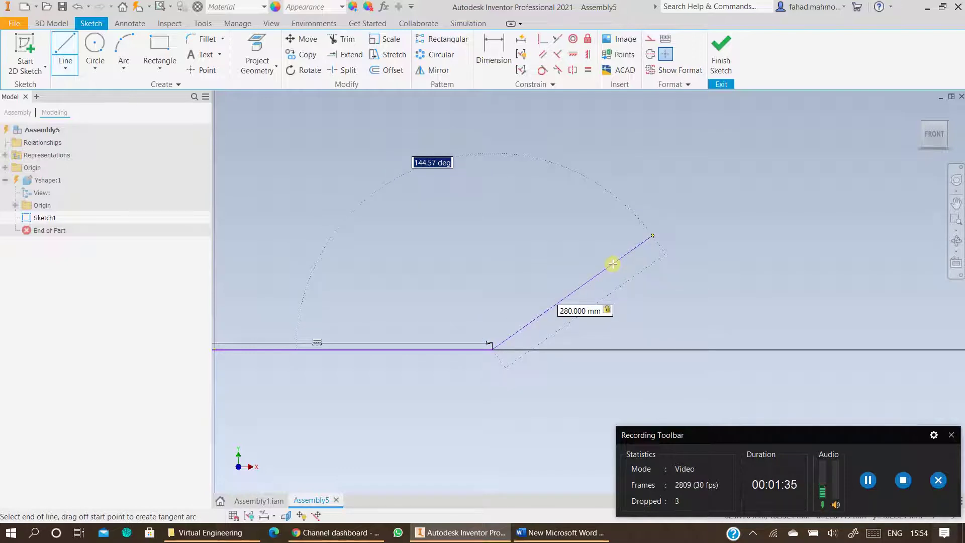
{"action": "type", "text": "15"}
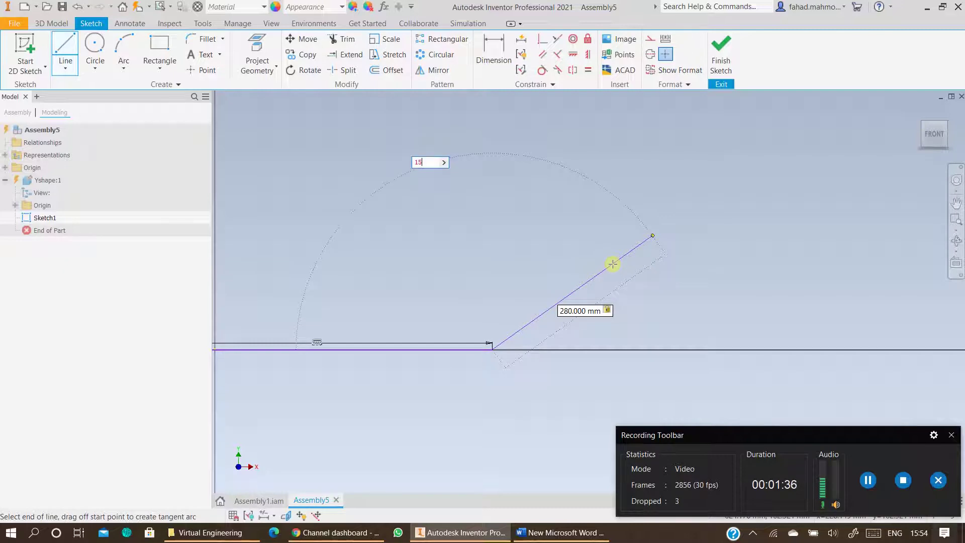
{"action": "type", "text": "0"}
{"action": "key", "text": "Return"}
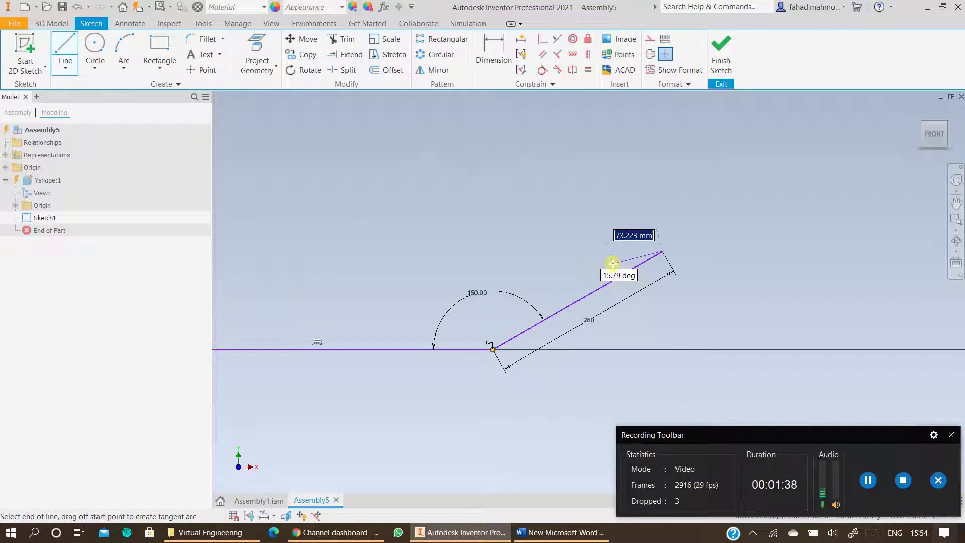
{"action": "key", "text": "Escape"}
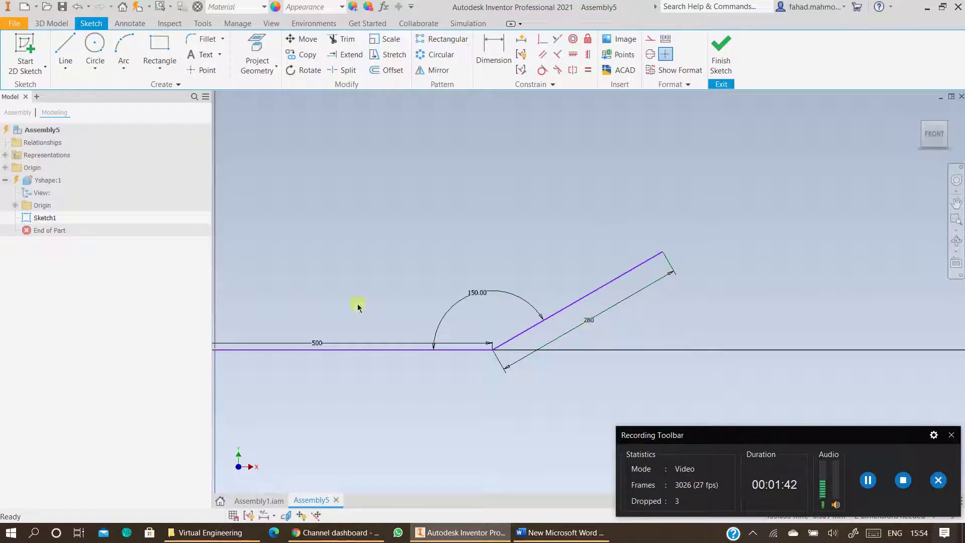
Step: From the same junction point, draw the lower branch as a 280 mm line angled 30° below the horizontal
{"action": "left_click", "coordinate": [65, 56]}
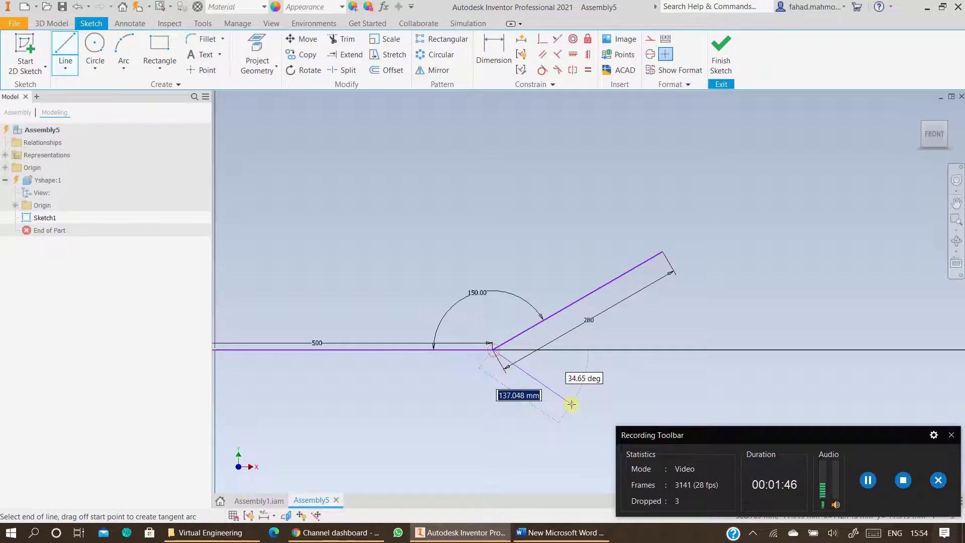
{"action": "middle_click_drag", "start_coordinate": [570, 403], "coordinate": [555, 277]}
{"action": "left_click", "coordinate": [476, 220]}
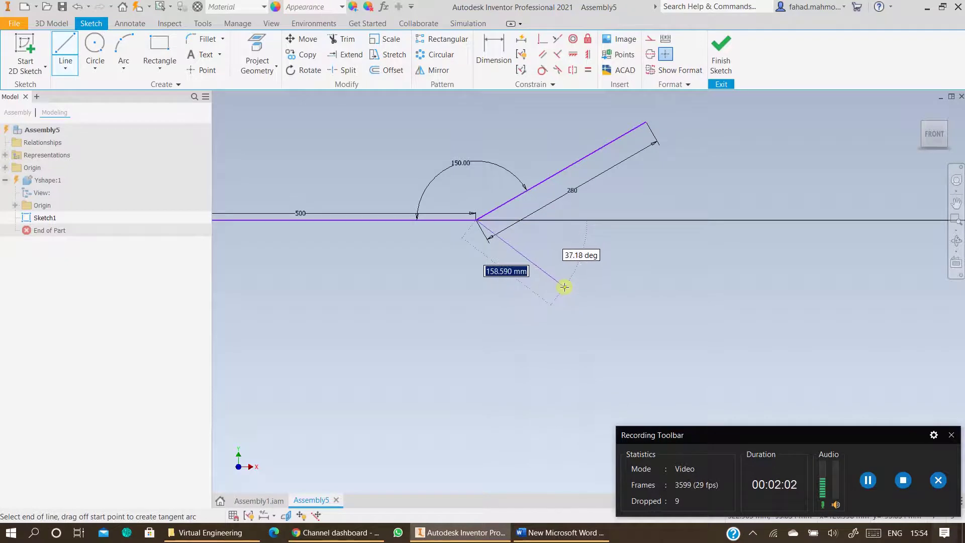
{"action": "key", "text": "Tab"}
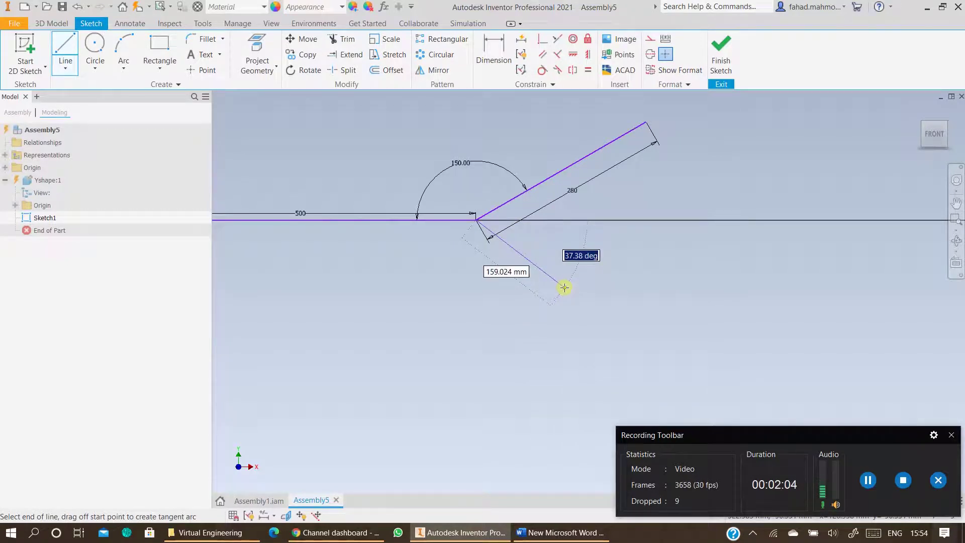
{"action": "key", "text": "Tab"}
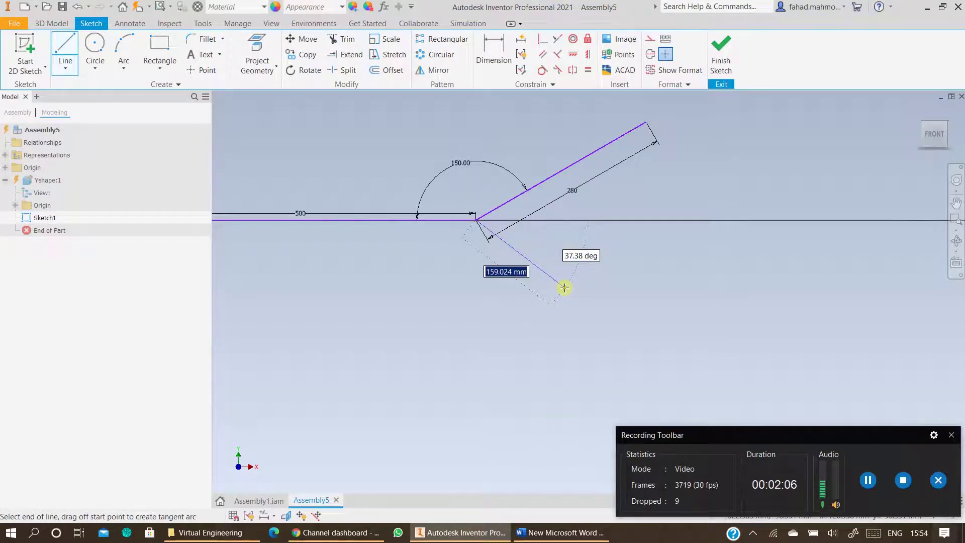
{"action": "key", "text": "Tab"}
{"action": "key", "text": "Tab"}
{"action": "type", "text": "2"}
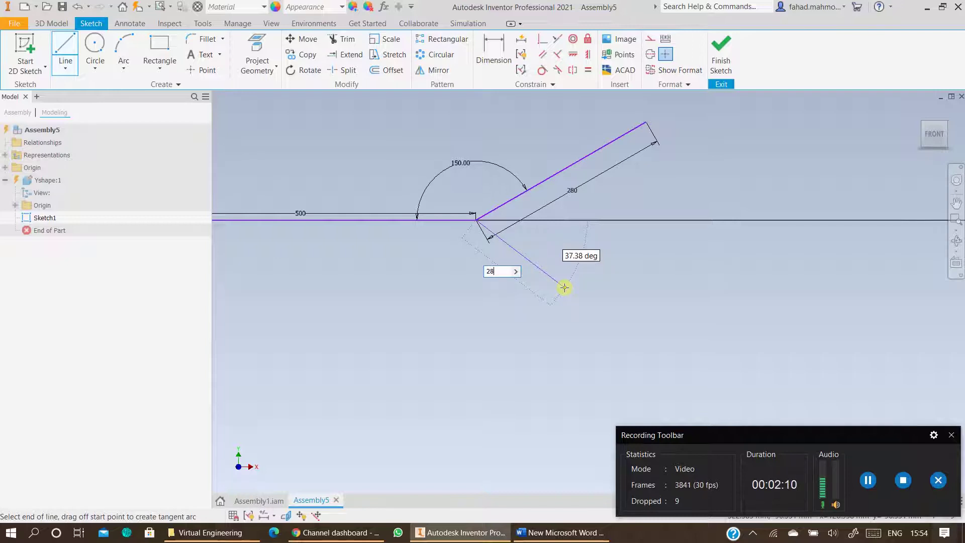
{"action": "type", "text": "80"}
{"action": "key", "text": "Tab"}
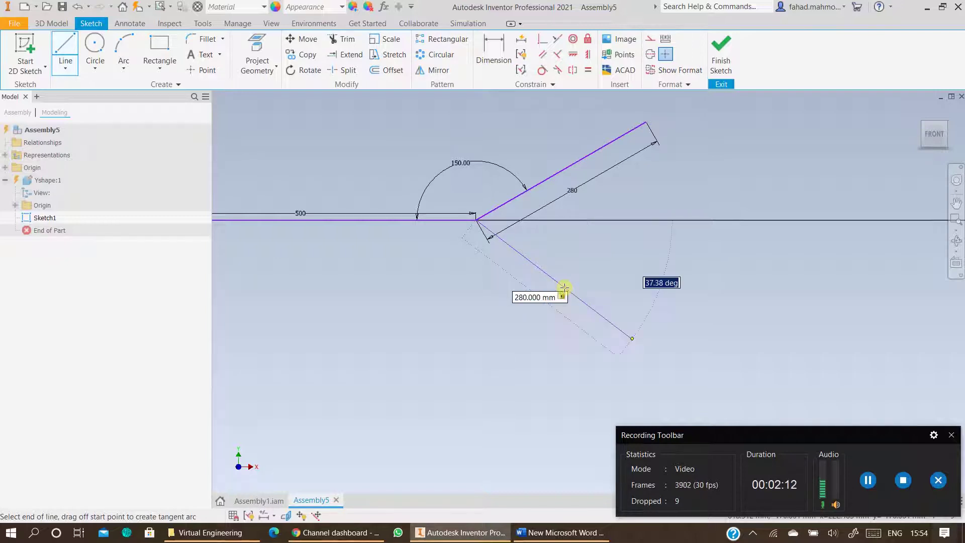
{"action": "type", "text": "1"}
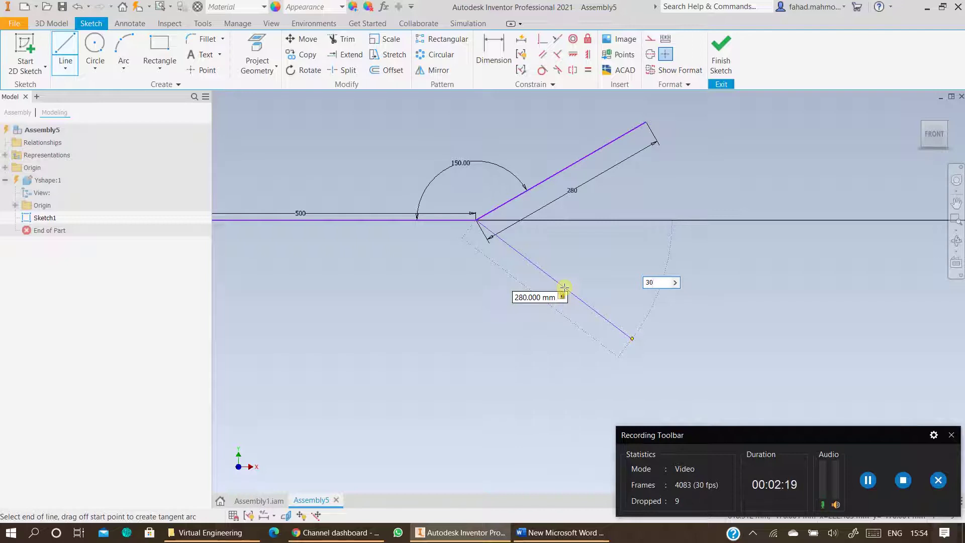
{"action": "key", "text": "Return"}
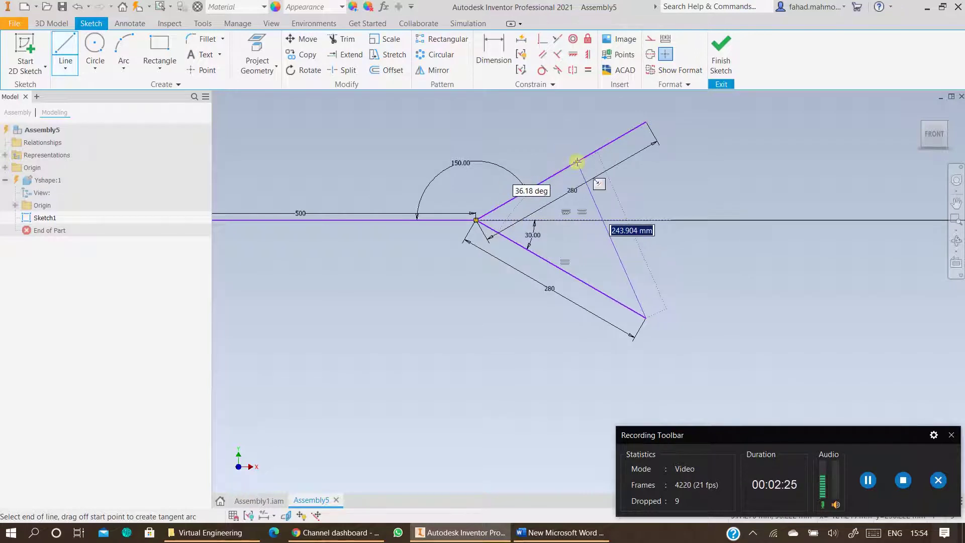
{"action": "key", "text": "Escape"}
Step: Check the angle between the two branch lines with Dimension, and compare the sketch with the Word reference drawing
{"action": "left_click", "coordinate": [495, 55]}
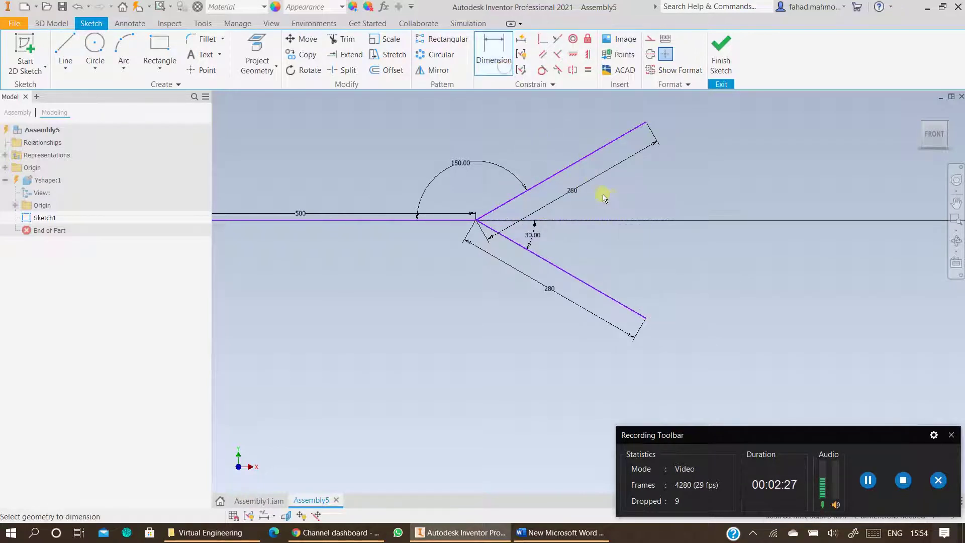
{"action": "left_click", "coordinate": [565, 167]}
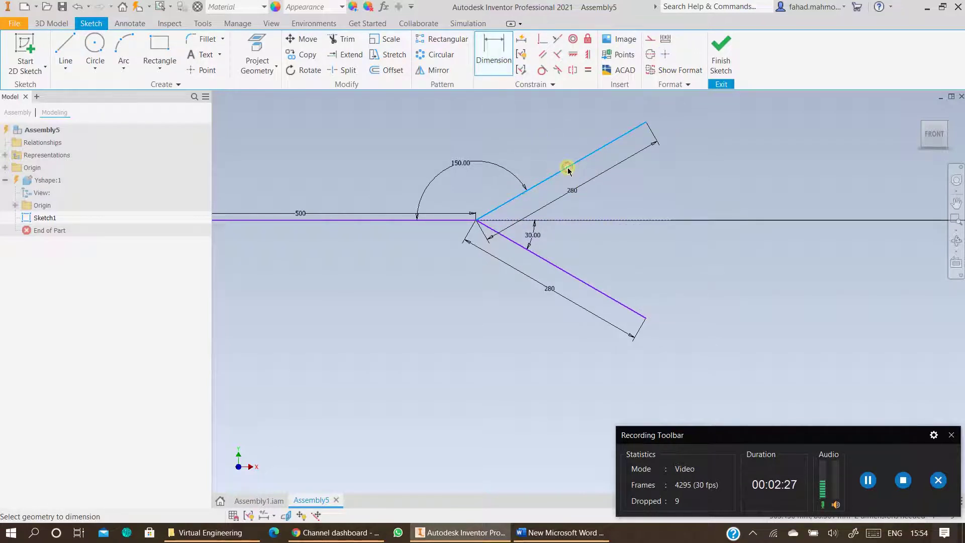
{"action": "left_click", "coordinate": [578, 286]}
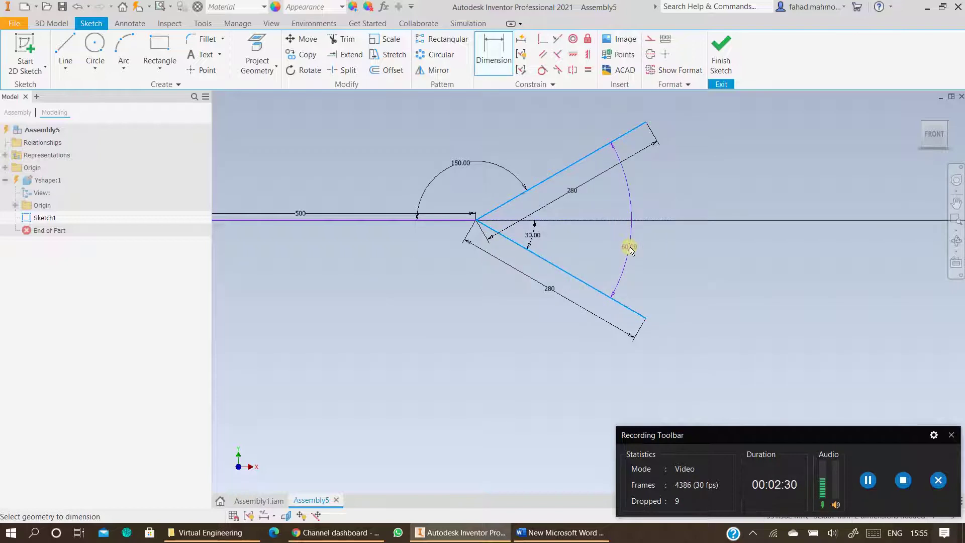
{"action": "key", "text": "Escape"}
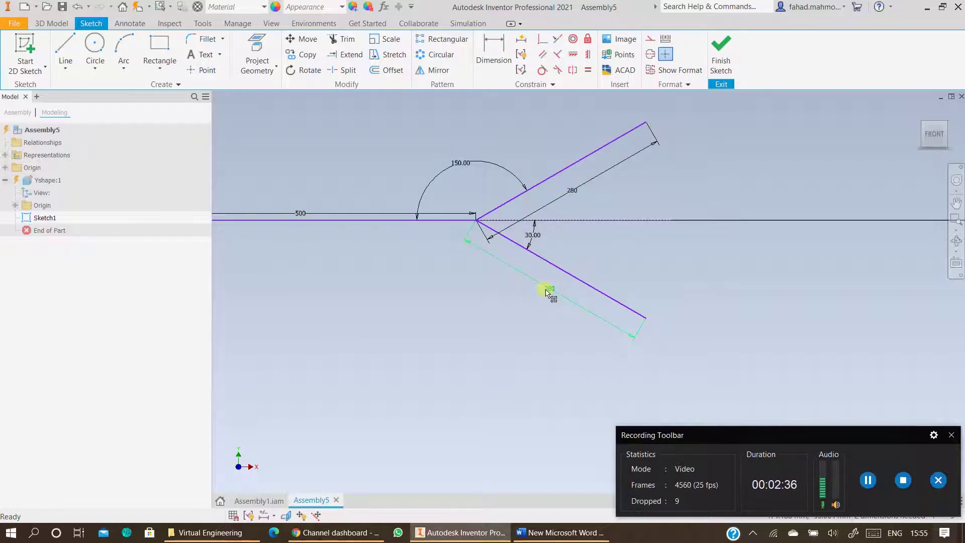
{"action": "left_click", "coordinate": [560, 532]}
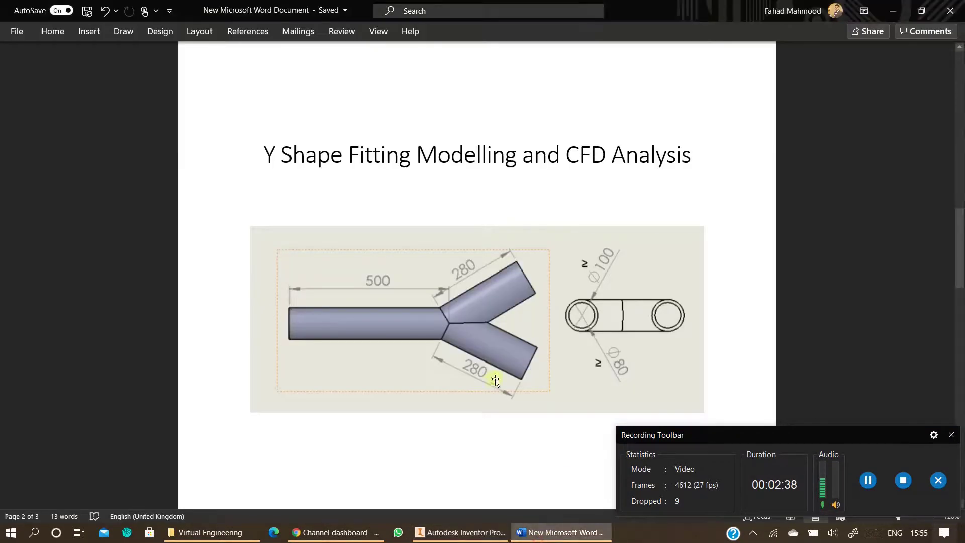
{"action": "left_click", "coordinate": [478, 532]}
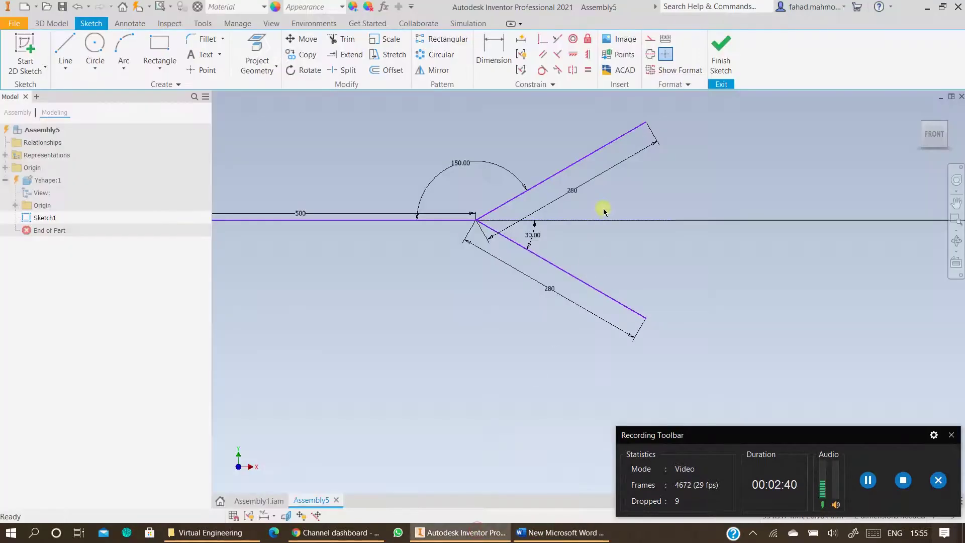
Step: Finish the Y-shaped centreline sketch and return from the part to the assembly
{"action": "left_click", "coordinate": [720, 50]}
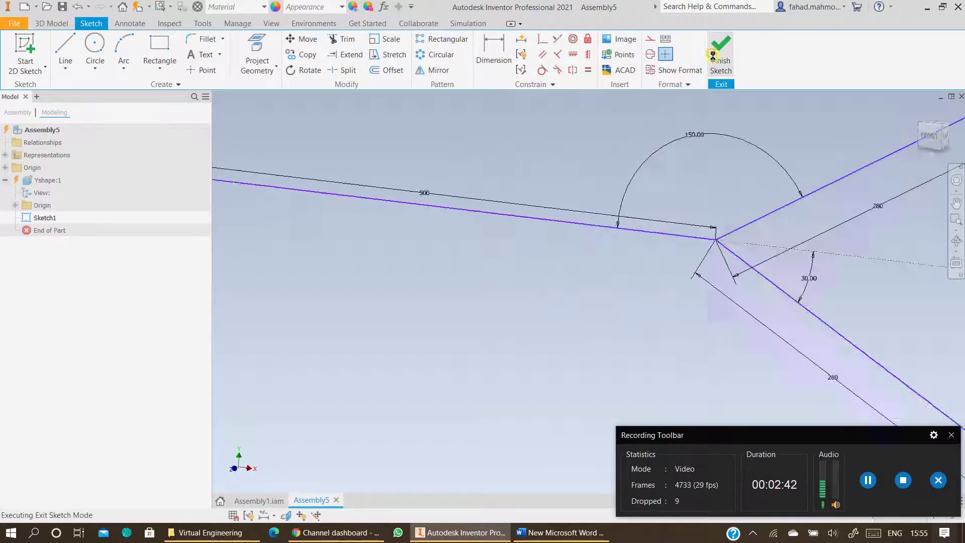
{"action": "scroll", "coordinate": [697, 296], "scroll_direction": "up", "scroll_amount": 10}
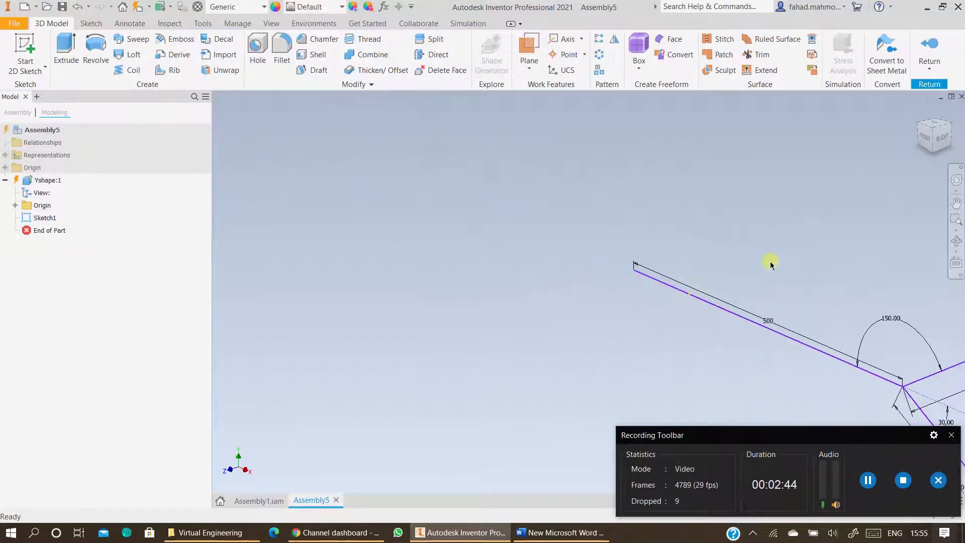
{"action": "mouse_move", "coordinate": [811, 259]}
{"action": "middle_mouse_down"}
{"action": "mouse_move", "coordinate": [585, 175]}
{"action": "mouse_move", "coordinate": [529, 132]}
{"action": "middle_mouse_up"}
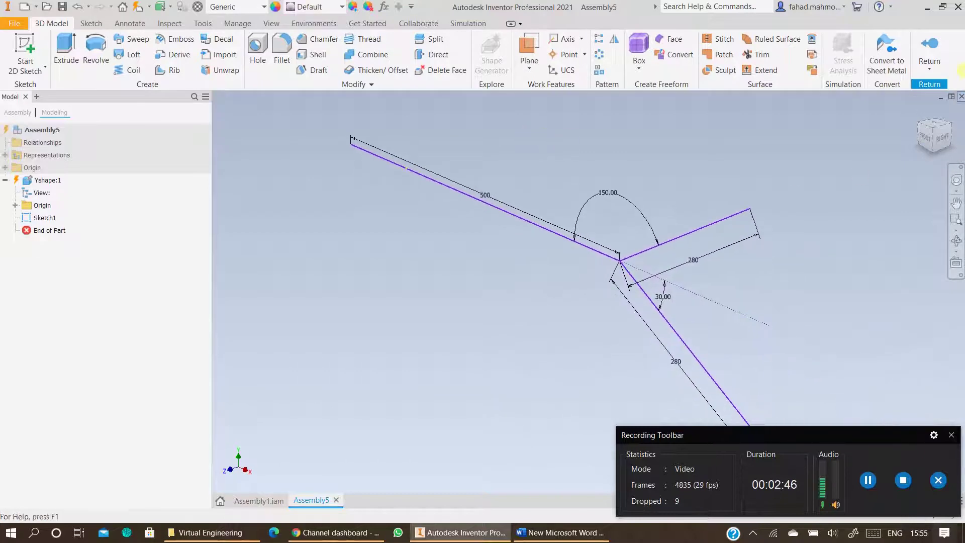
{"action": "left_click", "coordinate": [935, 54]}
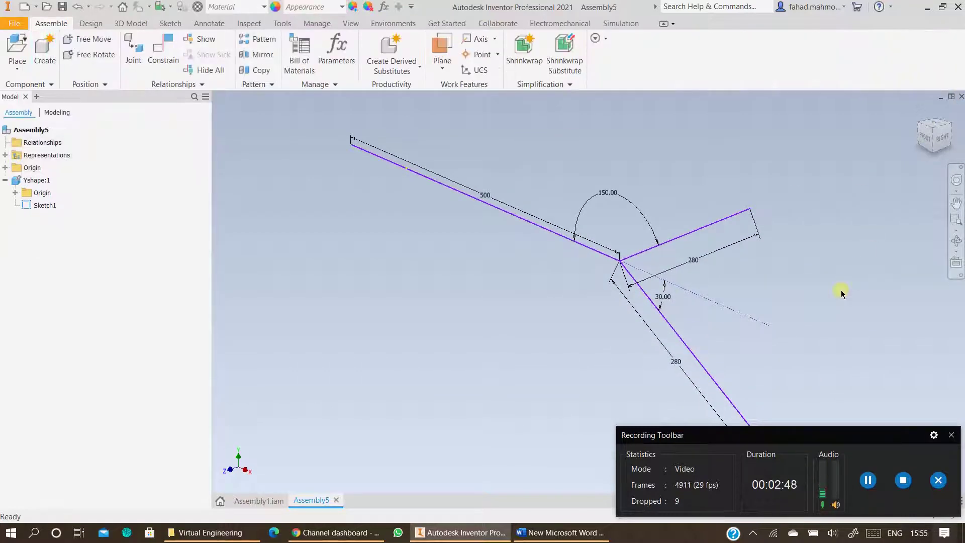
{"action": "middle_click_drag", "start_coordinate": [840, 291], "coordinate": [720, 217]}
{"action": "middle_click_drag", "start_coordinate": [634, 215], "coordinate": [730, 232]}
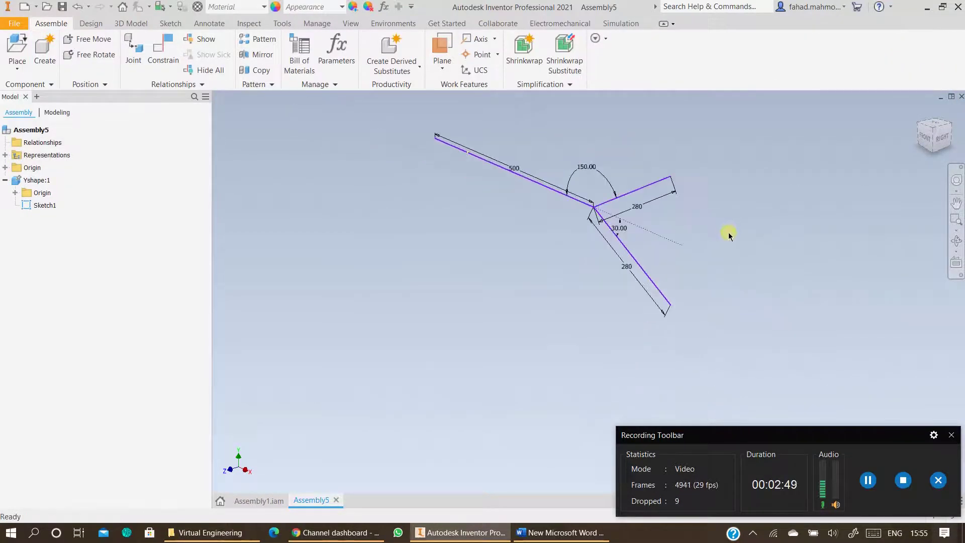
Step: Start Insert Frame and save the assembly as Yshape fitting in D:\AutoCAD\Virtual Engineering, together with its dependent Yshape part
{"action": "left_click", "coordinate": [98, 28]}
{"action": "left_click", "coordinate": [92, 58]}
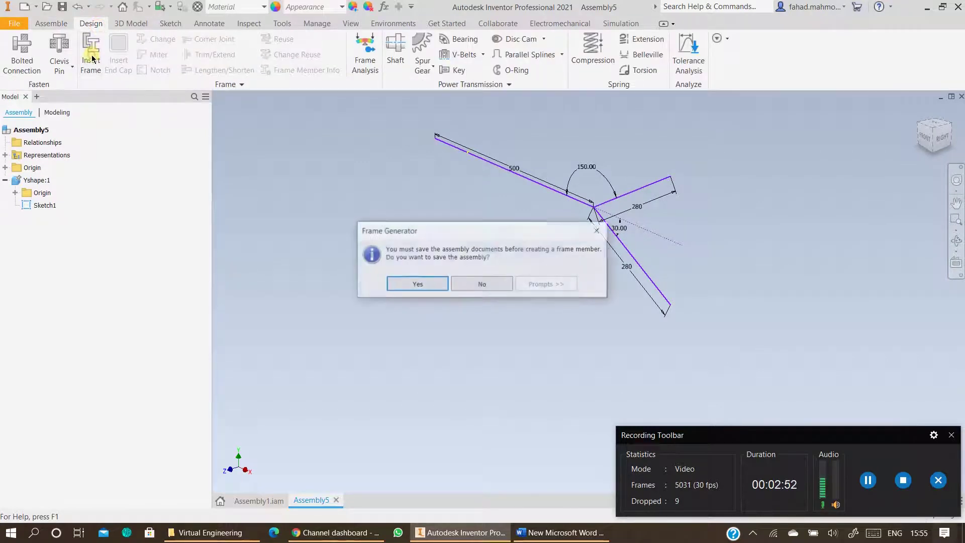
{"action": "left_click", "coordinate": [411, 284]}
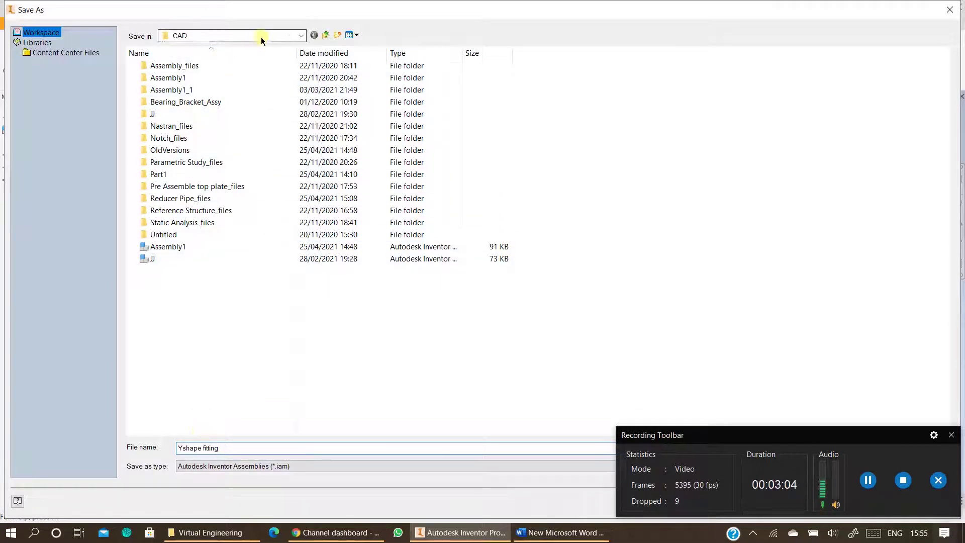
{"action": "left_click", "coordinate": [278, 37]}
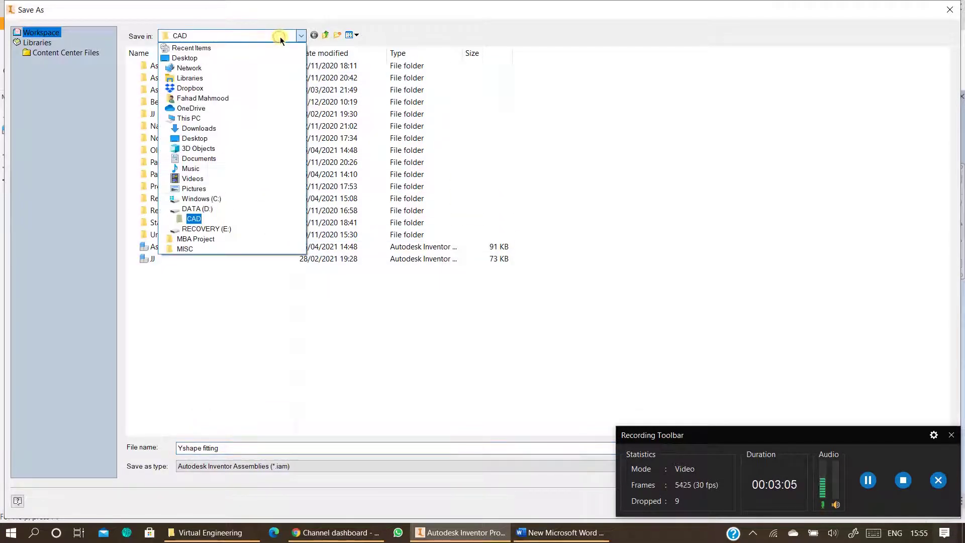
{"action": "left_click", "coordinate": [197, 209]}
{"action": "double_click", "coordinate": [186, 71]}
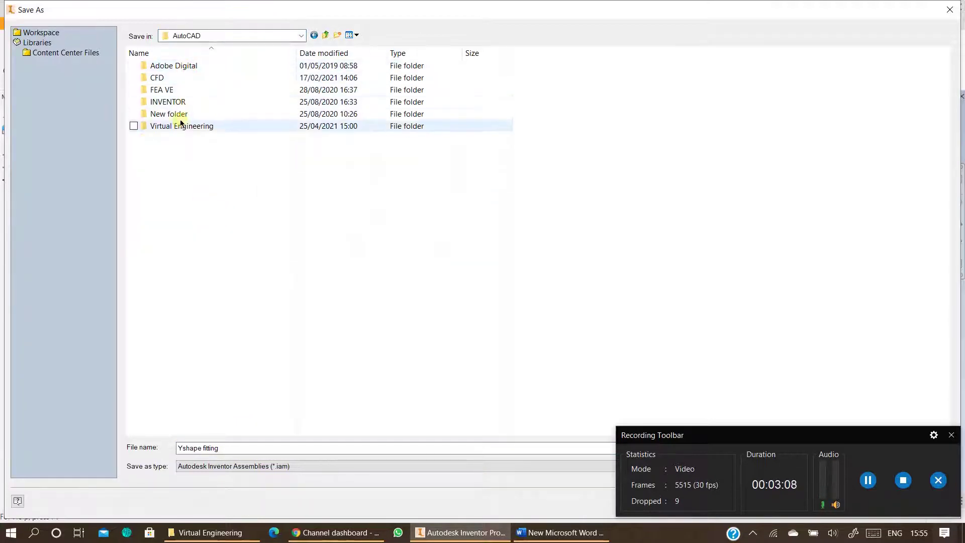
{"action": "double_click", "coordinate": [181, 124]}
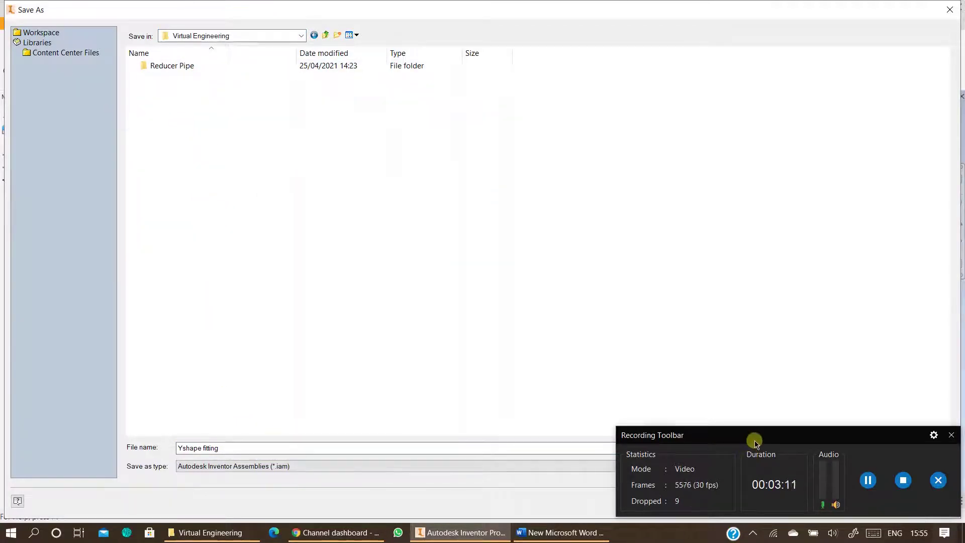
{"action": "left_click_drag", "start_coordinate": [754, 437], "coordinate": [733, 539]}
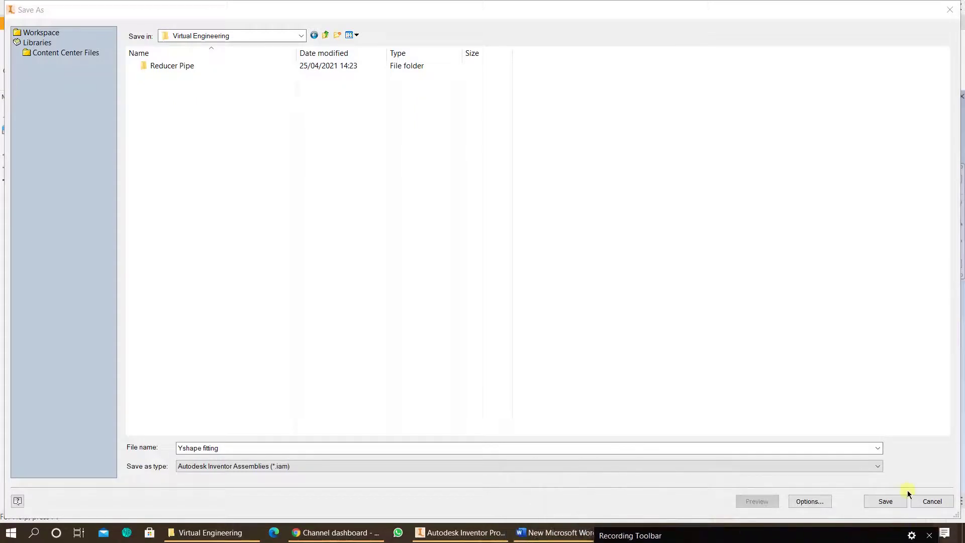
{"action": "left_click", "coordinate": [885, 501]}
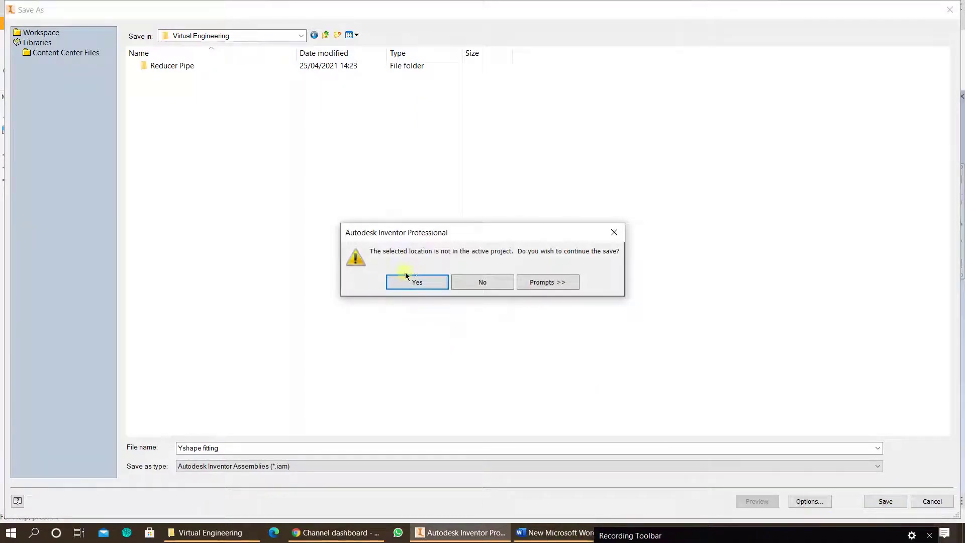
{"action": "left_click", "coordinate": [416, 282]}
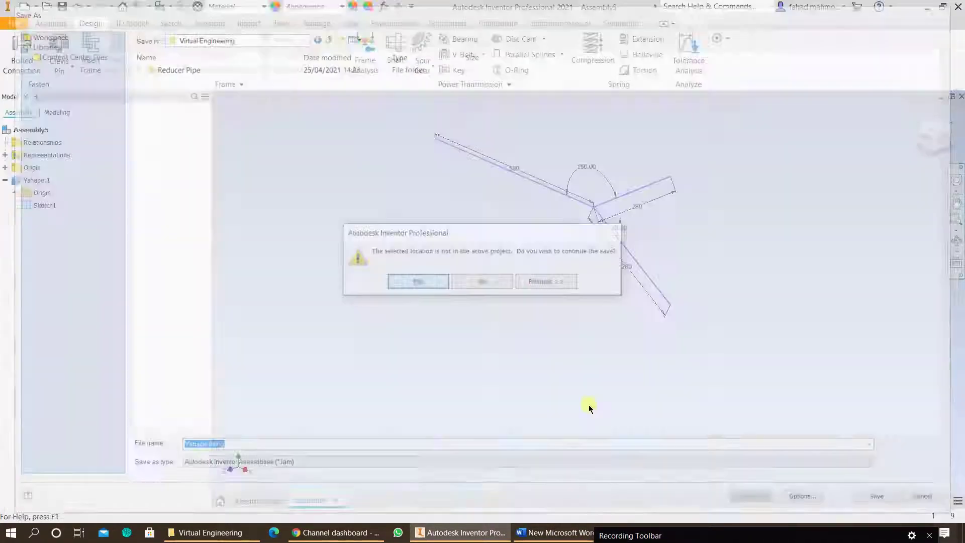
{"action": "left_click_drag", "start_coordinate": [181, 120], "coordinate": [275, 120]}
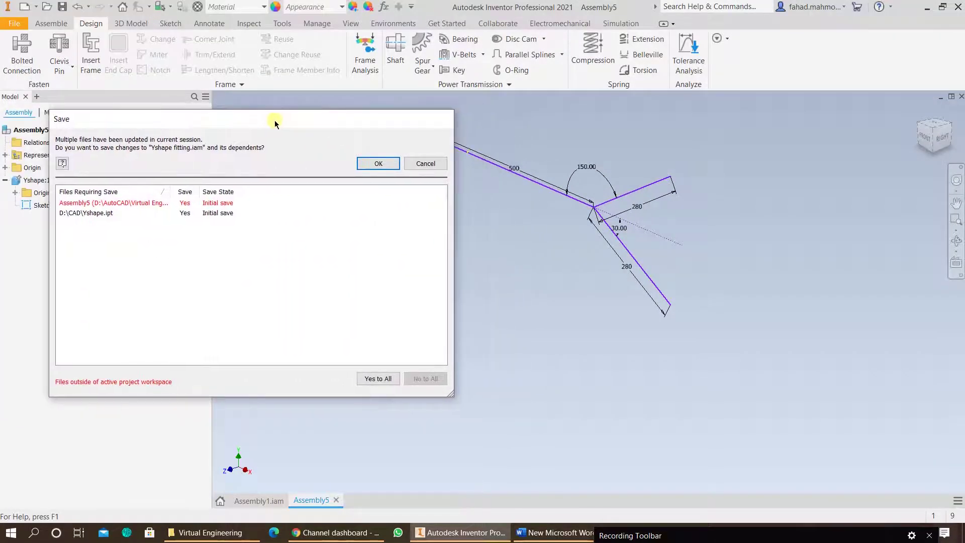
{"action": "left_click", "coordinate": [374, 163]}
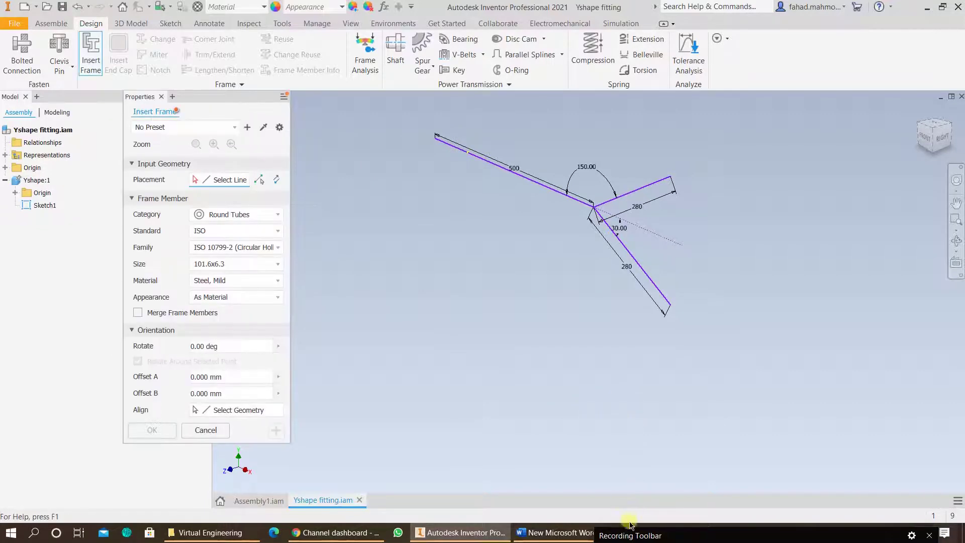
Step: Dock the Insert Frame properties beside the model browser and check the required tube diameters in the Word reference drawing
{"action": "mouse_move", "coordinate": [683, 420]}
{"action": "left_click_drag", "start_coordinate": [684, 420], "coordinate": [654, 440]}
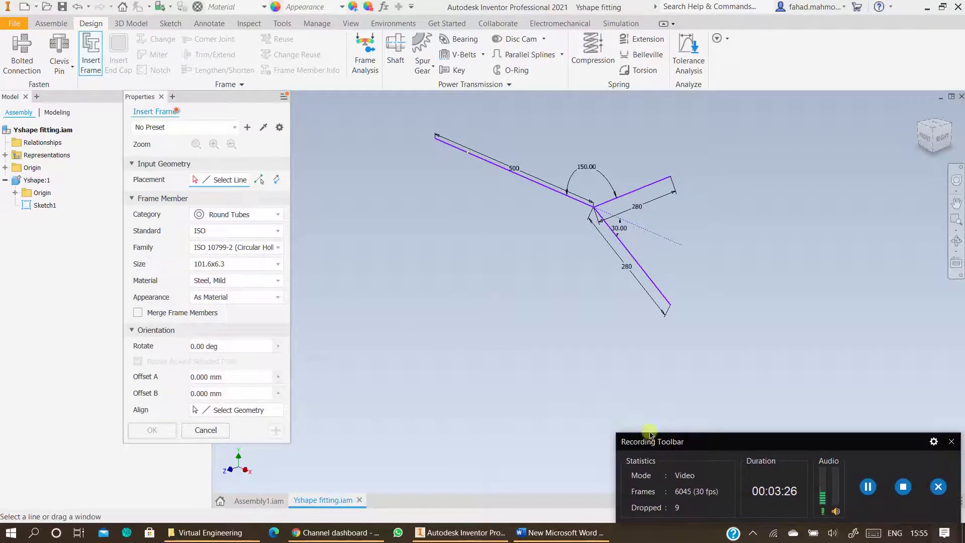
{"action": "left_click_drag", "start_coordinate": [199, 103], "coordinate": [224, 97]}
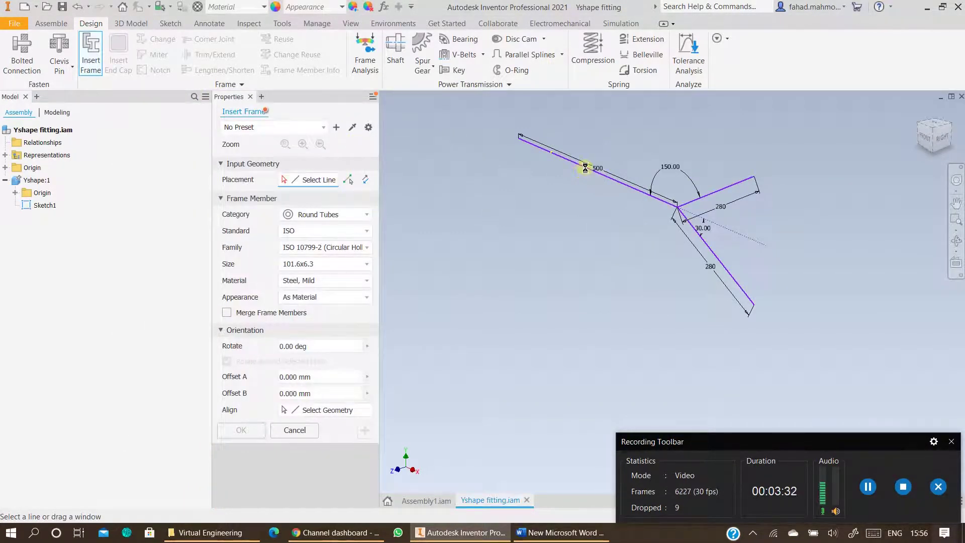
{"action": "left_click", "coordinate": [554, 539]}
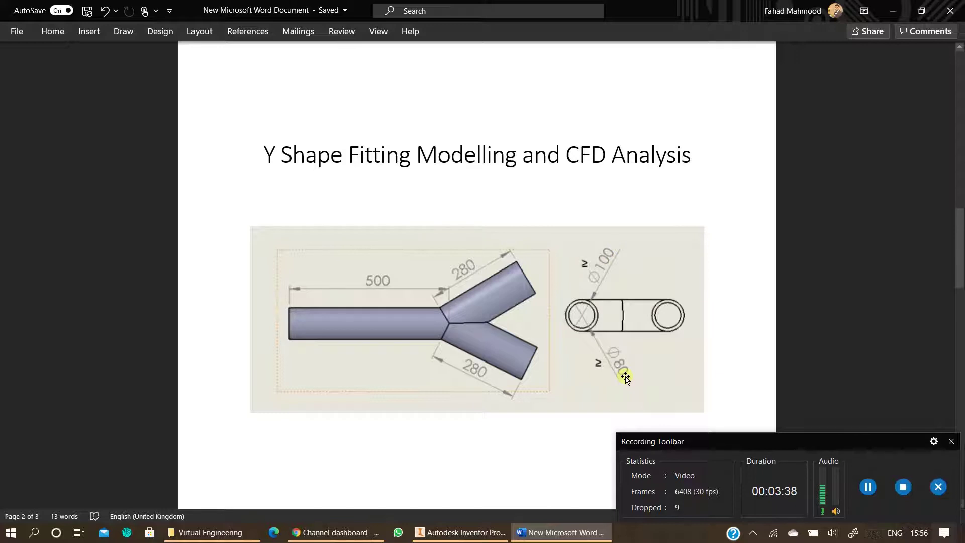
{"action": "left_click", "coordinate": [461, 532]}
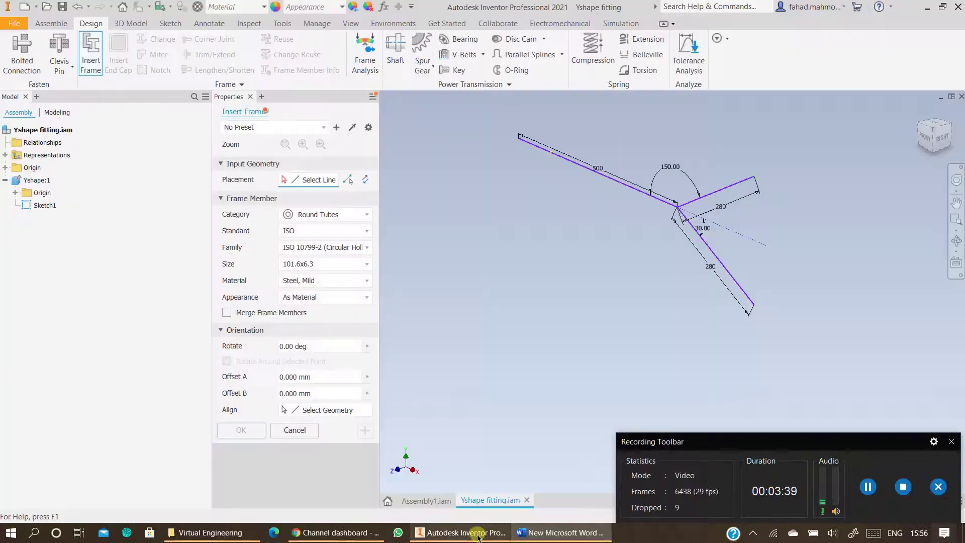
Step: Define the frame member as an ISO round tube of the ISO 10799-2 circular hollow section family, size 101.6x6.3
{"action": "left_click", "coordinate": [330, 214]}
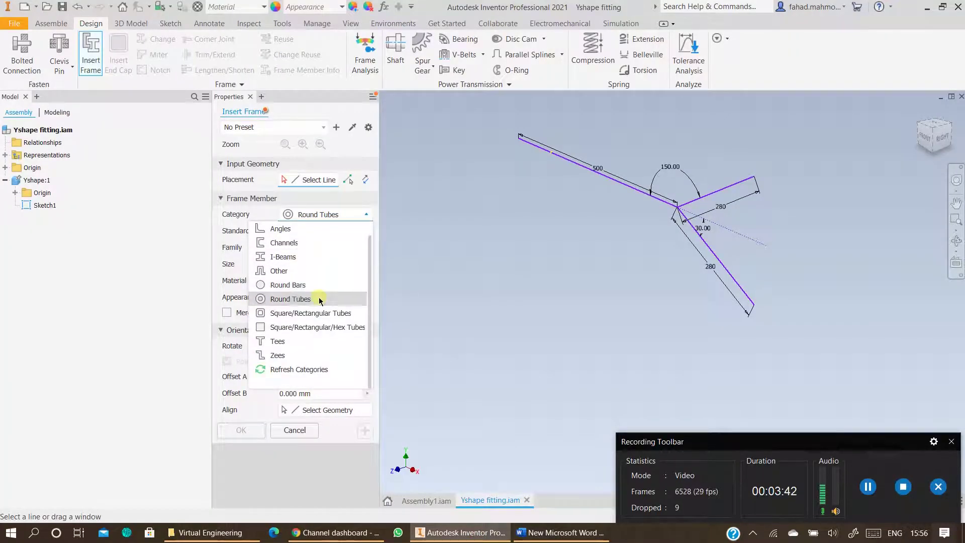
{"action": "left_click", "coordinate": [319, 297]}
{"action": "left_click", "coordinate": [298, 232]}
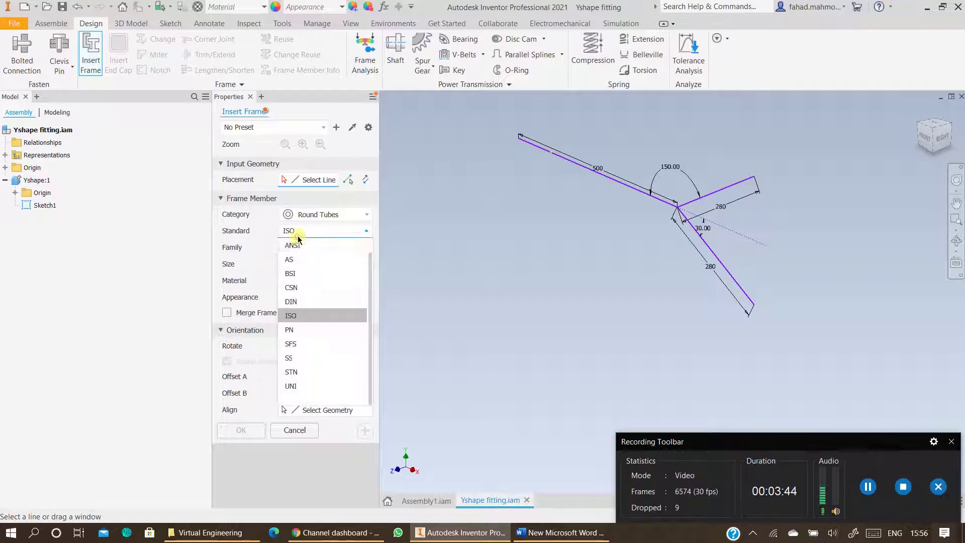
{"action": "left_click", "coordinate": [301, 314]}
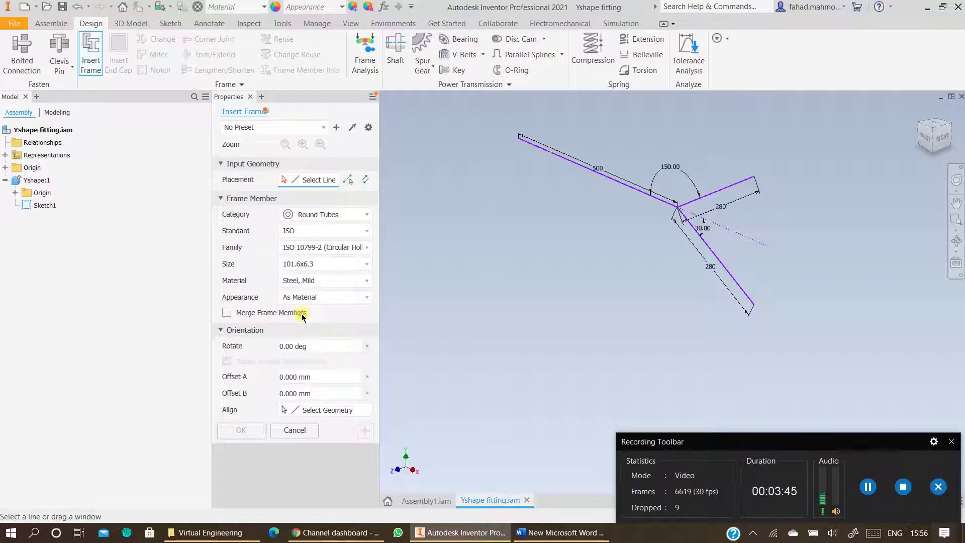
{"action": "left_click", "coordinate": [293, 250]}
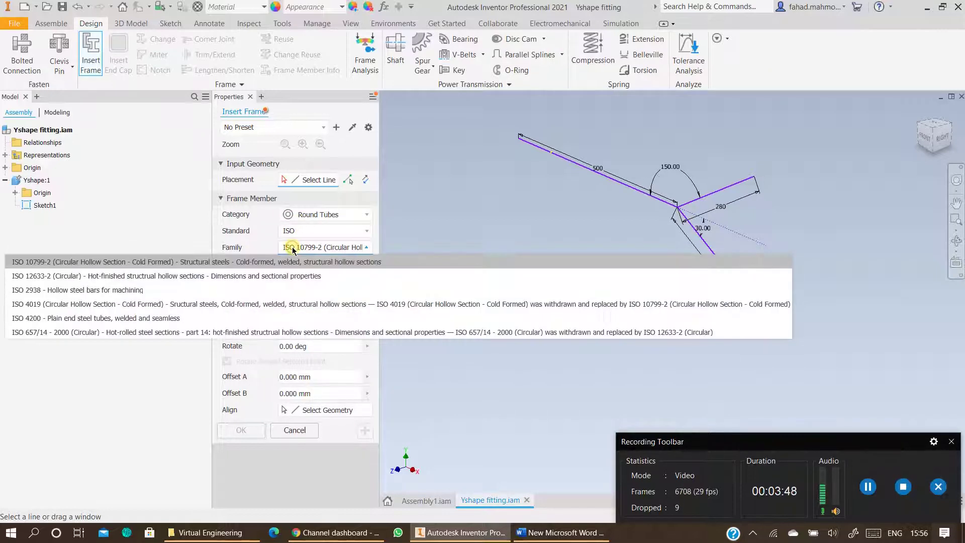
{"action": "left_click", "coordinate": [300, 261]}
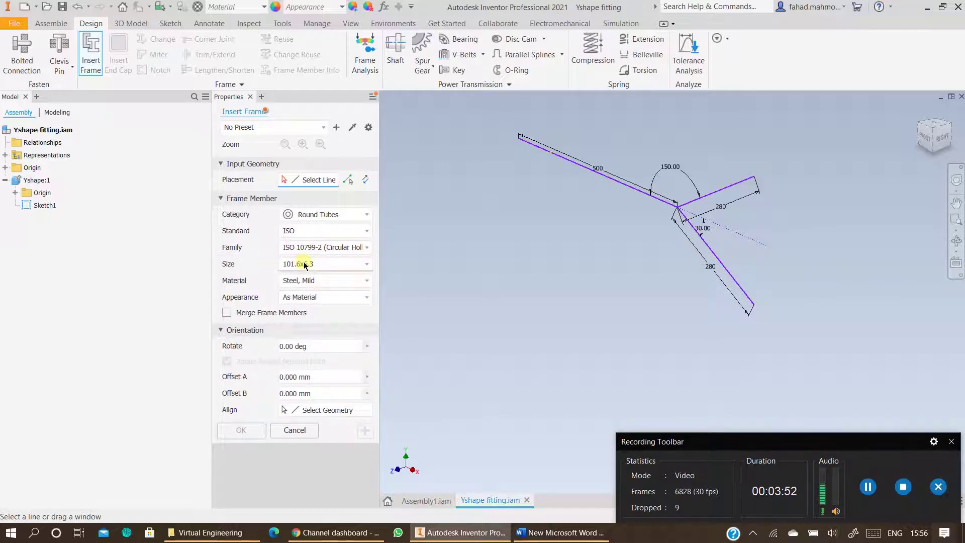
{"action": "left_click", "coordinate": [305, 265]}
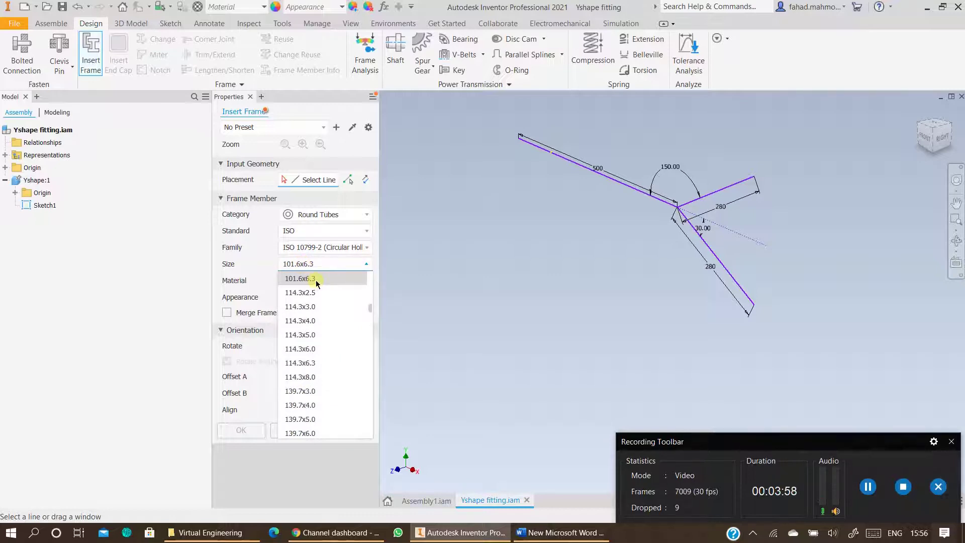
{"action": "left_click", "coordinate": [316, 280]}
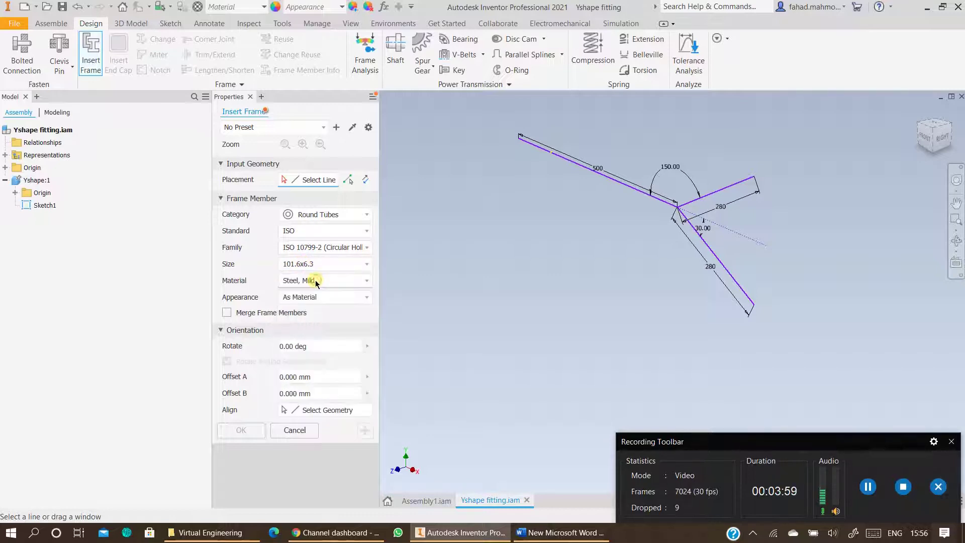
Step: Place the tube on the 500 mm line and both 280 mm branch lines, and create the frame with the default file names
{"action": "left_click", "coordinate": [610, 179]}
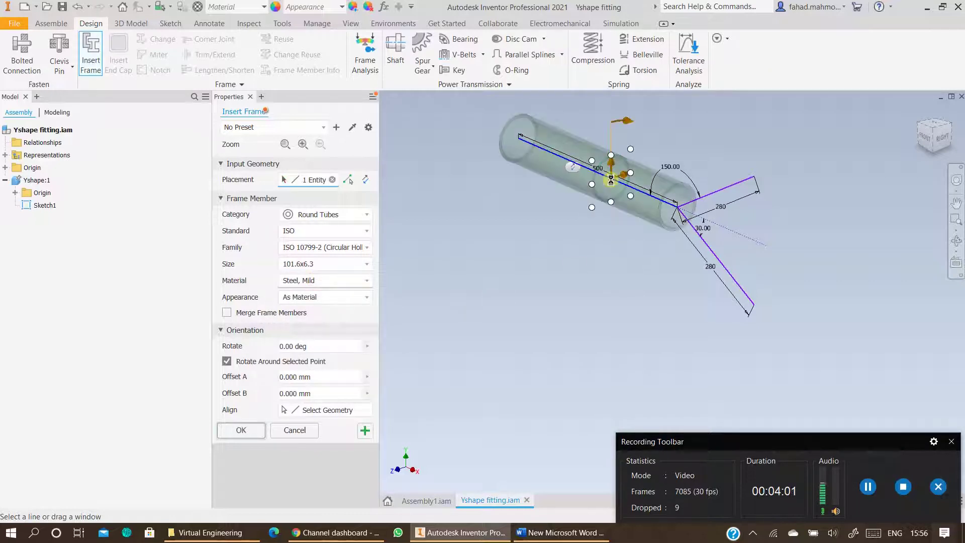
{"action": "left_click", "coordinate": [723, 188]}
{"action": "left_click", "coordinate": [706, 257]}
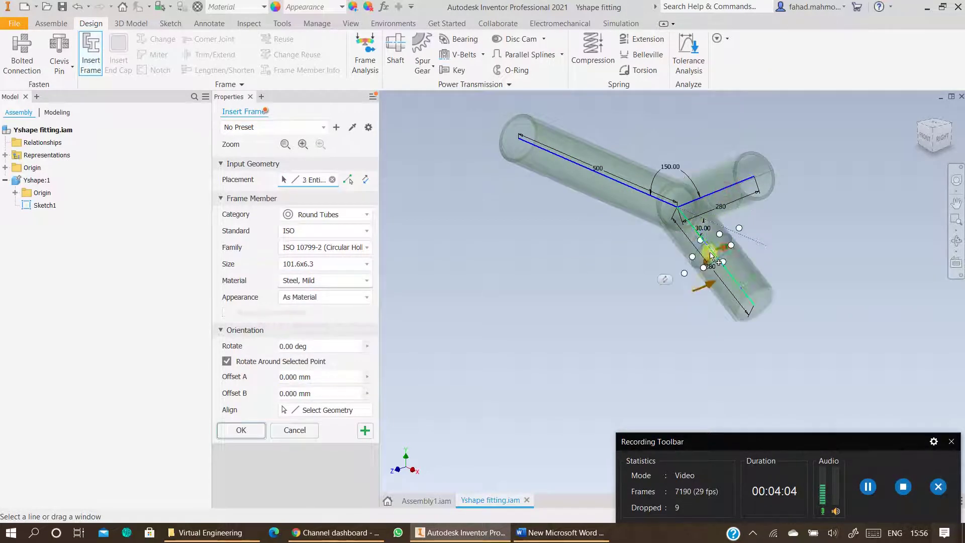
{"action": "left_click", "coordinate": [241, 430]}
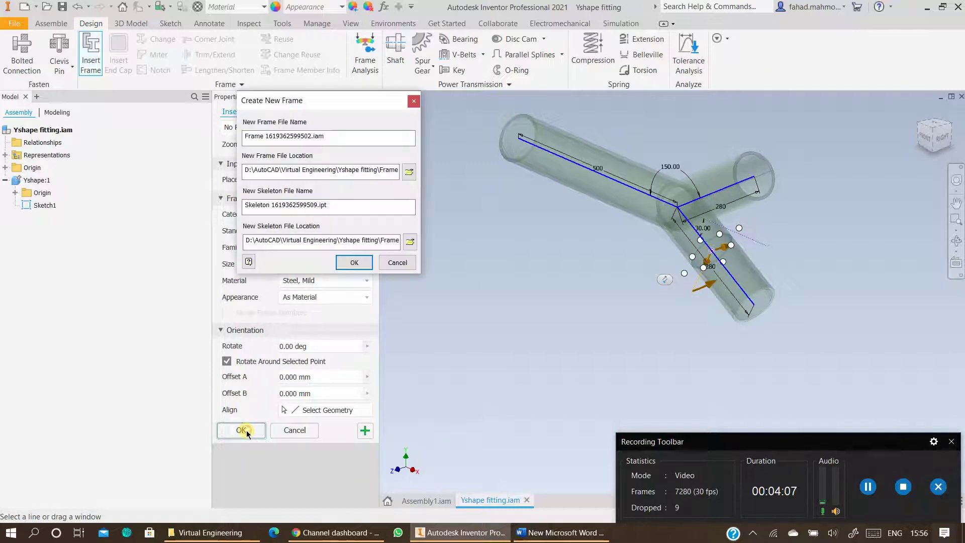
{"action": "left_click", "coordinate": [354, 262]}
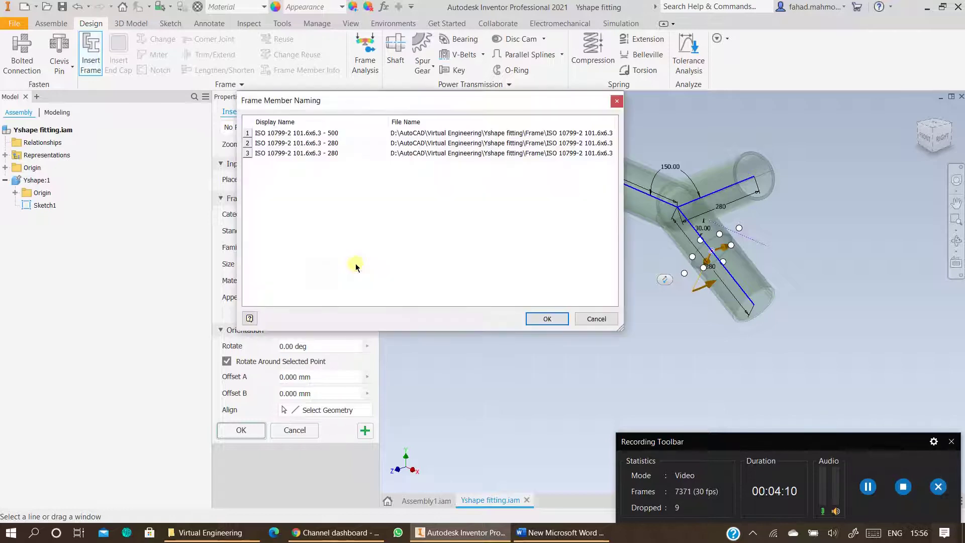
{"action": "left_click", "coordinate": [547, 317]}
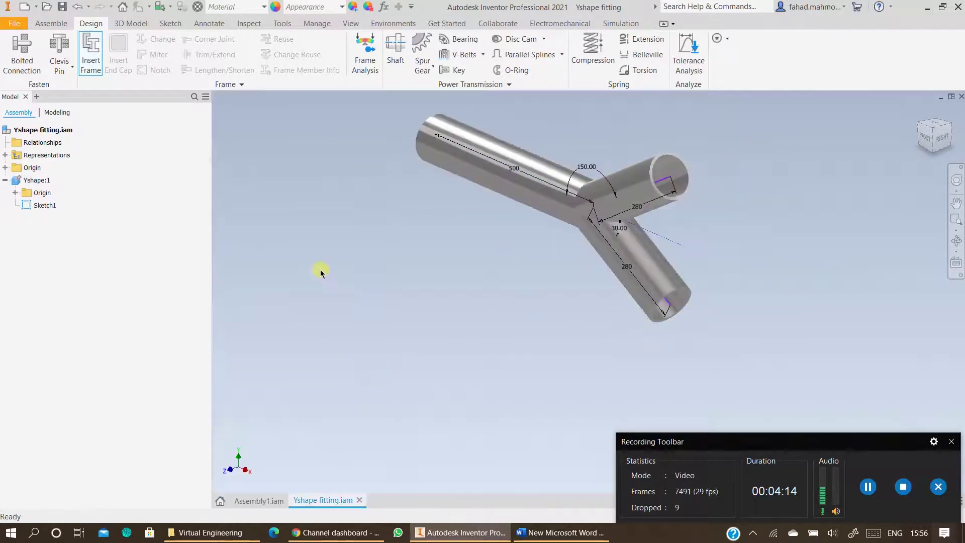
Step: Measure the outer and inner diameters at the upper branch tube's open end and compare them with the Word reference drawing
{"action": "scroll", "coordinate": [682, 154], "scroll_direction": "up", "scroll_amount": 5}
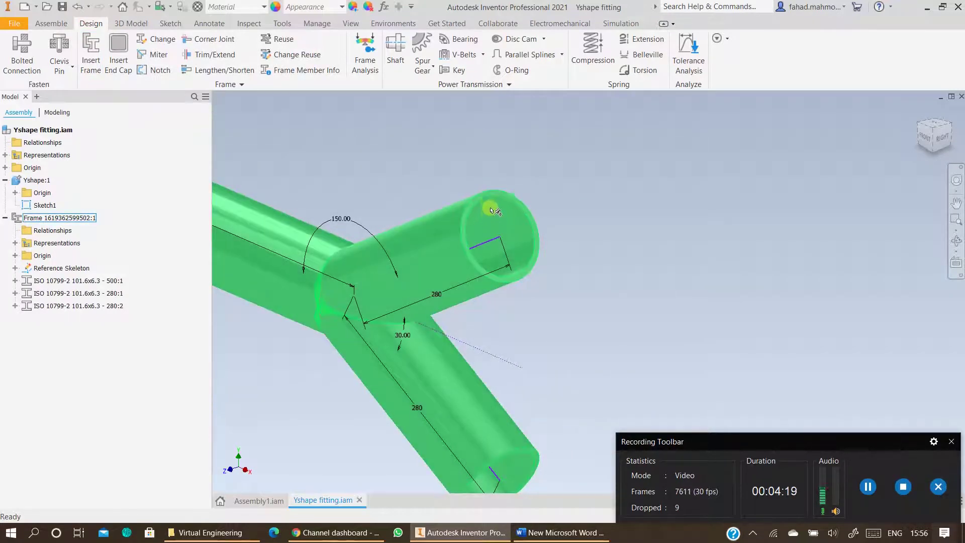
{"action": "left_click", "coordinate": [310, 123]}
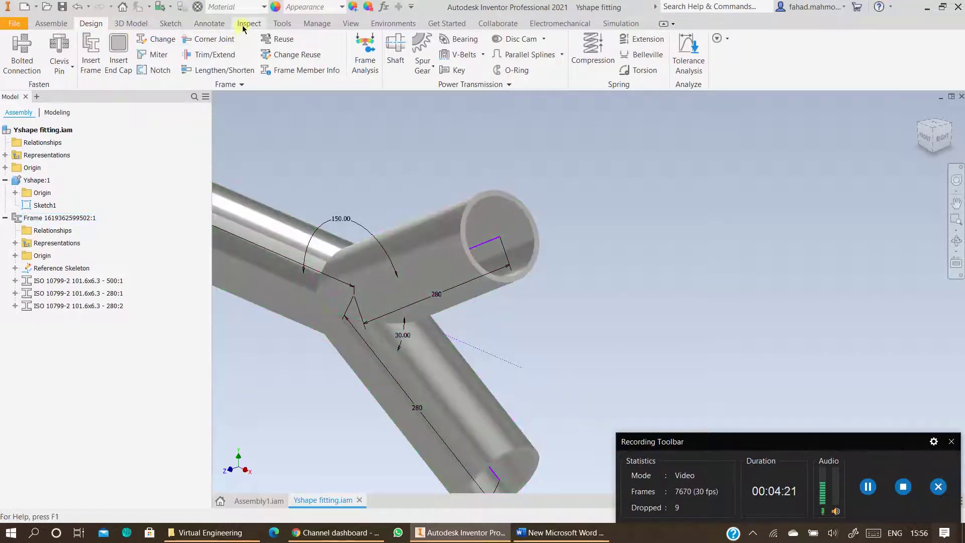
{"action": "left_click", "coordinate": [249, 23]}
{"action": "left_click", "coordinate": [155, 45]}
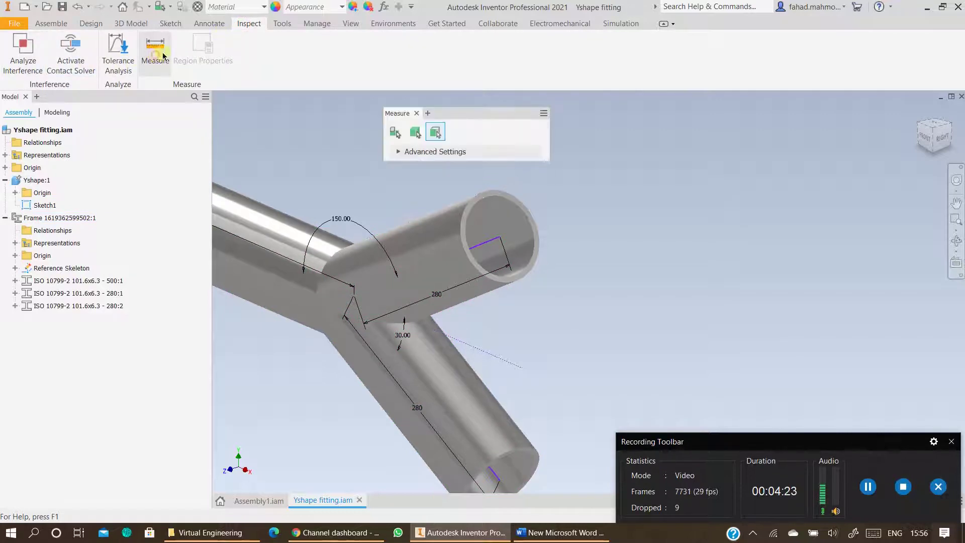
{"action": "left_click", "coordinate": [560, 532]}
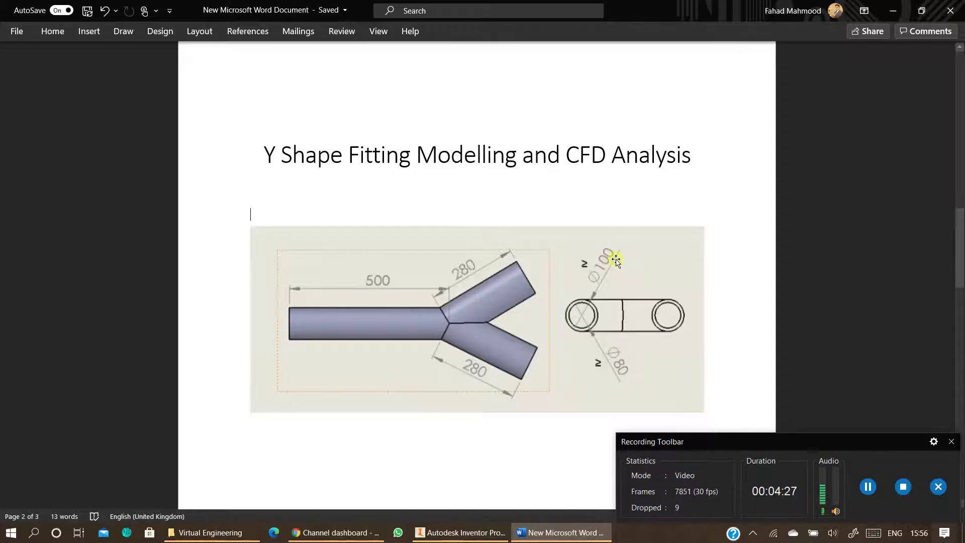
{"action": "left_click", "coordinate": [500, 531]}
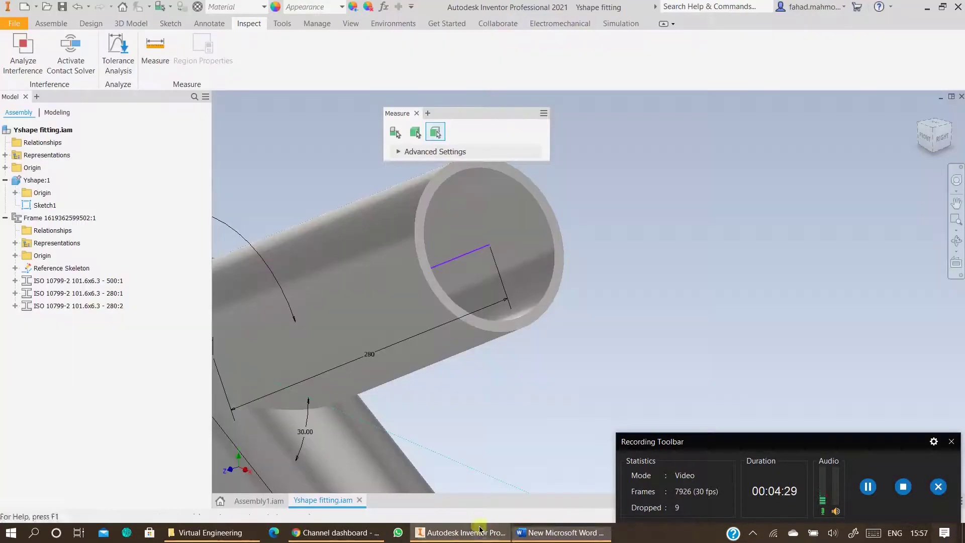
{"action": "left_click", "coordinate": [419, 211]}
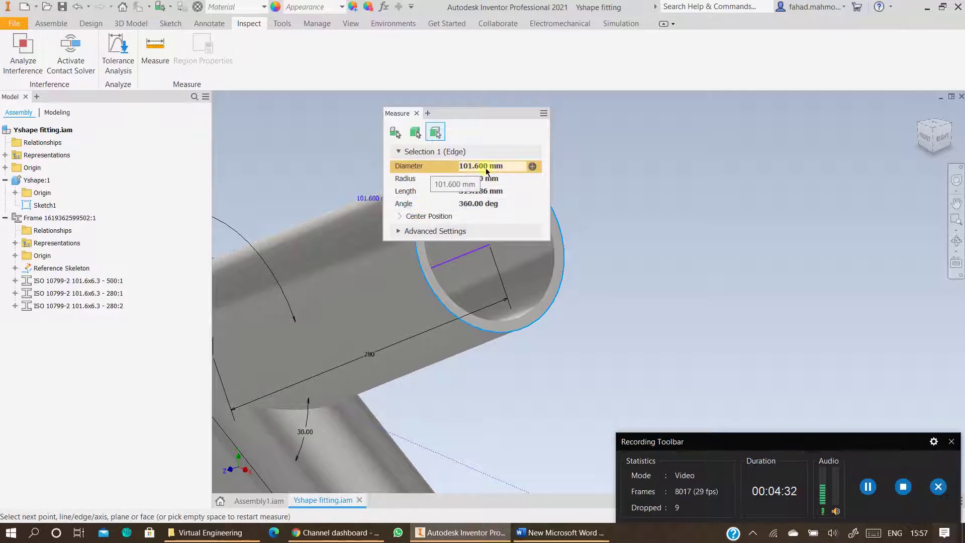
{"action": "left_click_drag", "start_coordinate": [496, 112], "coordinate": [794, 122]}
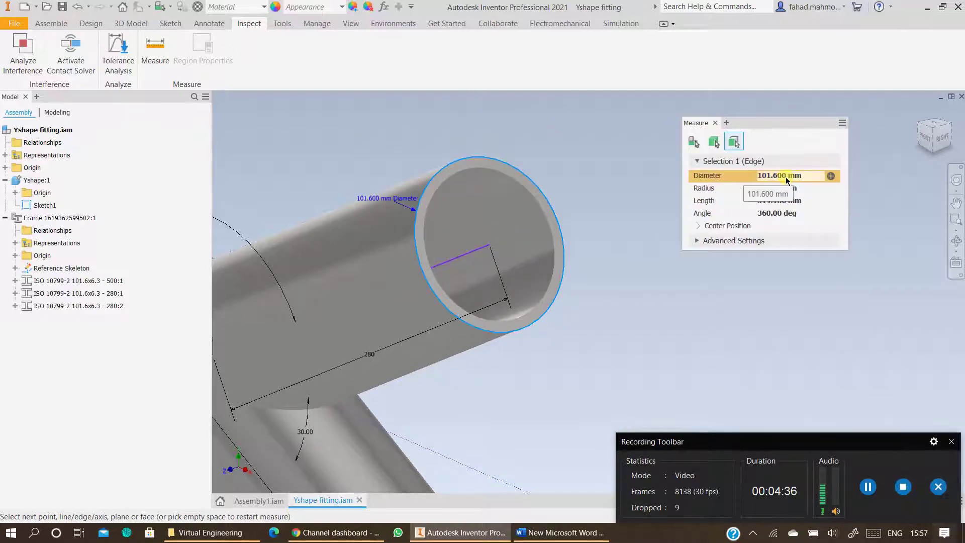
{"action": "left_click", "coordinate": [469, 173]}
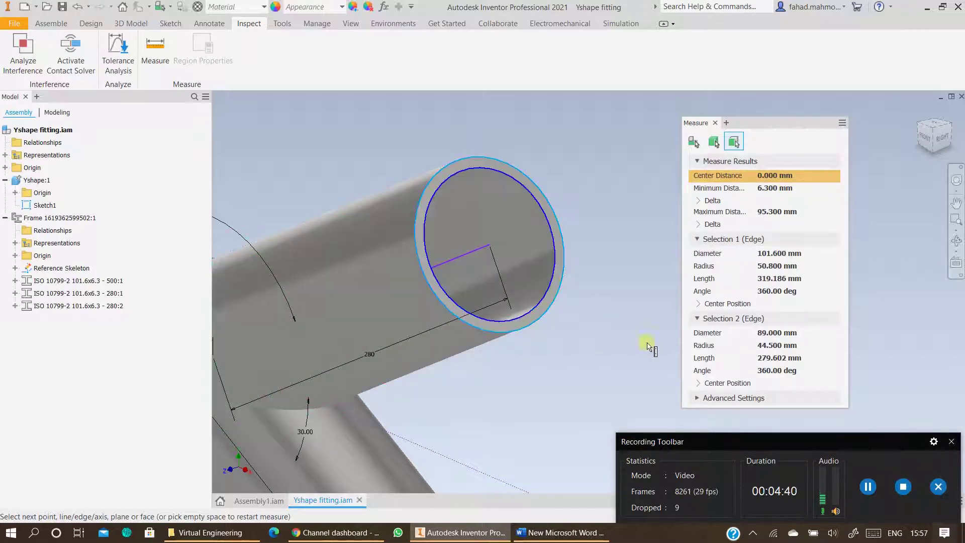
{"action": "left_click", "coordinate": [560, 532]}
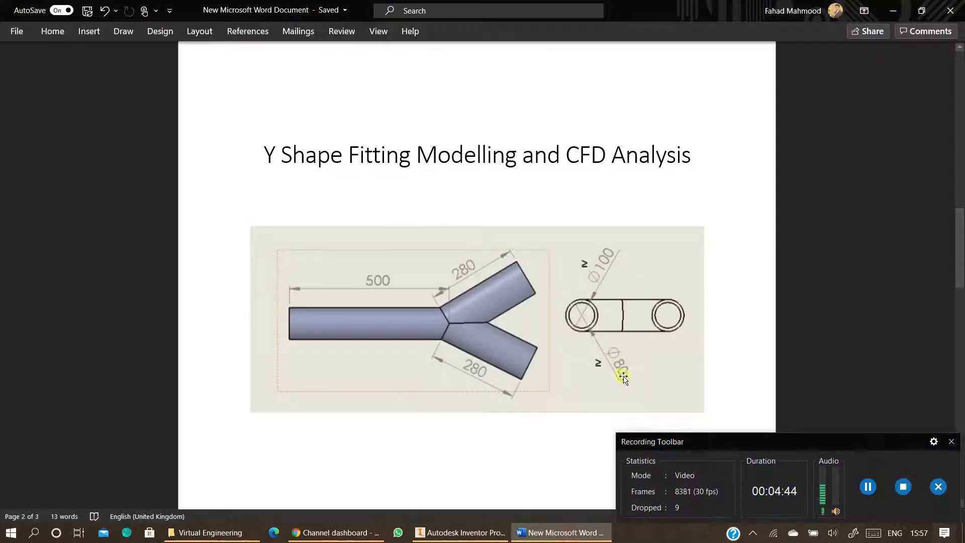
Step: Return to Inventor and measure the inner and outer diameters at the other 280 mm branch tube's open end
{"action": "left_click", "coordinate": [485, 531]}
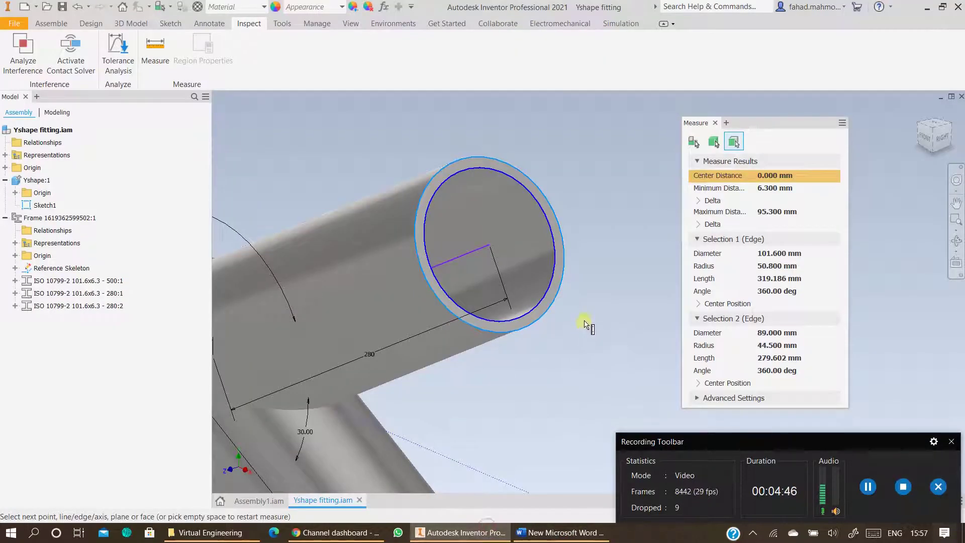
{"action": "scroll", "coordinate": [523, 266], "scroll_direction": "up", "scroll_amount": 5}
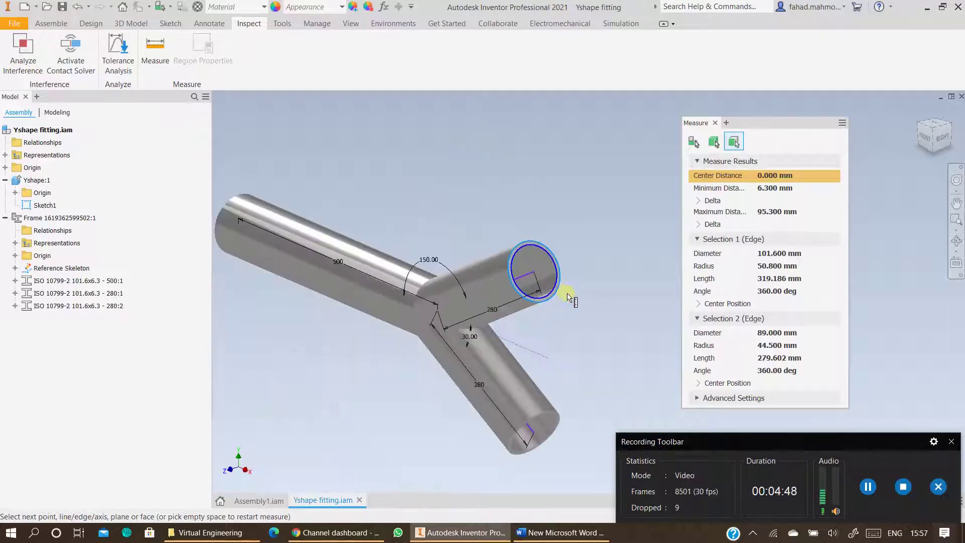
{"action": "middle_click_drag", "start_coordinate": [570, 296], "coordinate": [565, 254]}
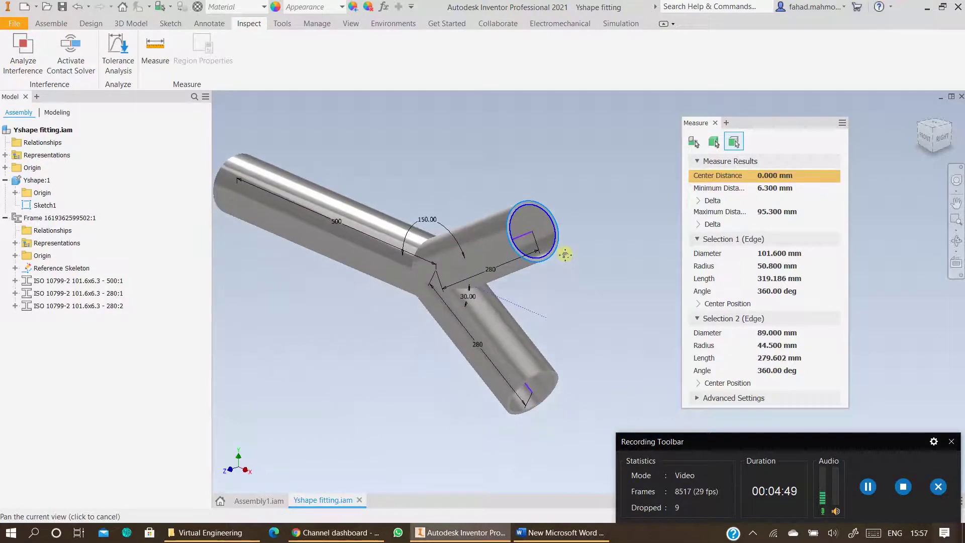
{"action": "left_click", "coordinate": [715, 123]}
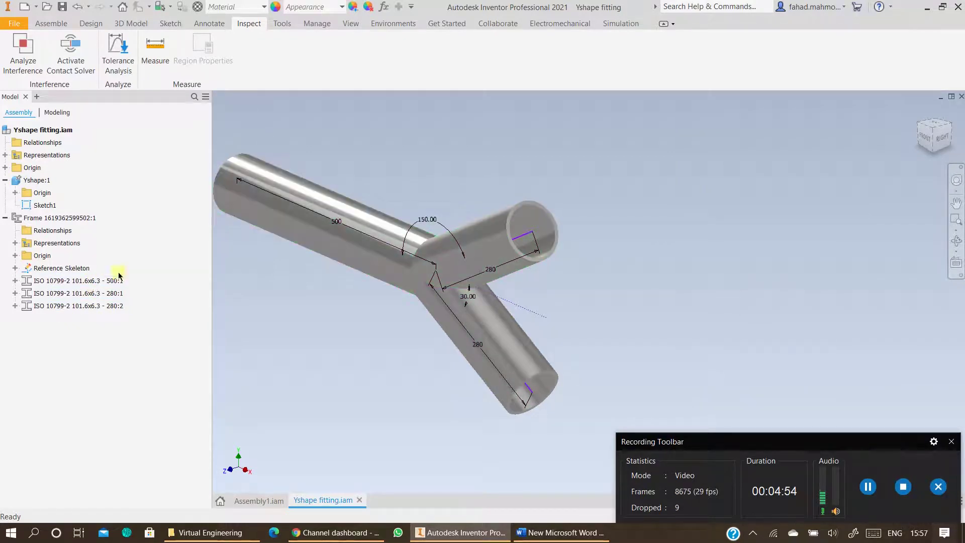
{"action": "middle_click_drag", "start_coordinate": [362, 349], "coordinate": [419, 341]}
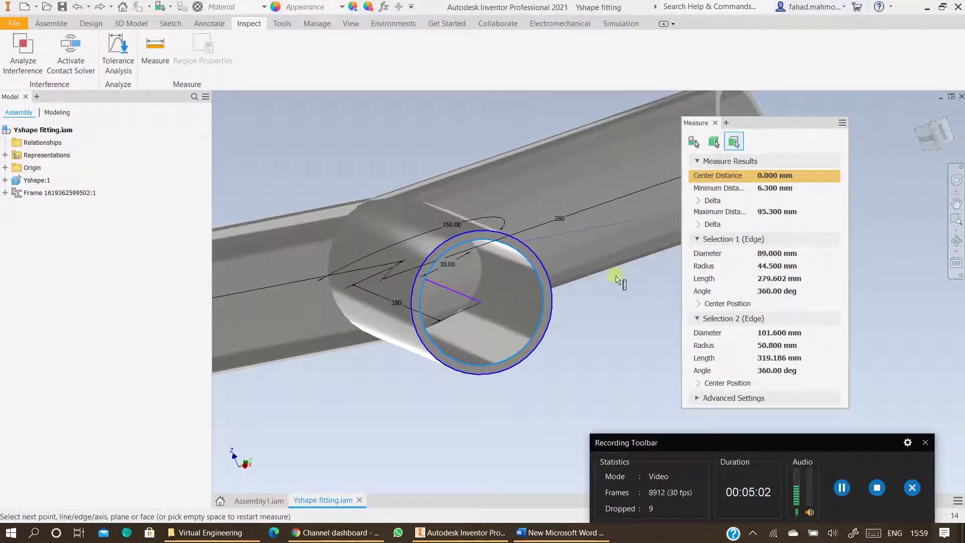
{"action": "left_click", "coordinate": [715, 123]}
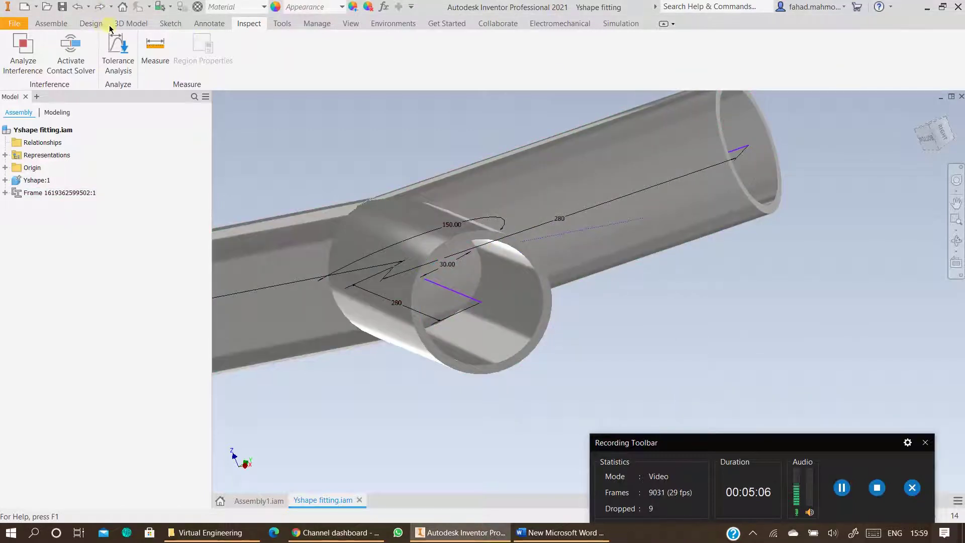
Step: Open the 500 mm tube in place to examine its end at the junction, and return to the frame assembly
{"action": "left_click", "coordinate": [92, 24]}
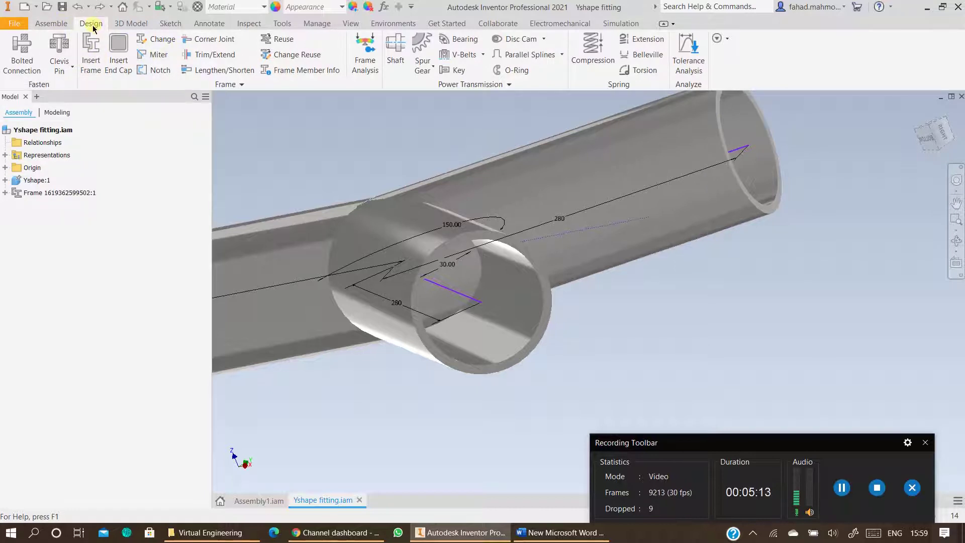
{"action": "scroll", "coordinate": [463, 246], "scroll_direction": "down", "scroll_amount": 5}
{"action": "scroll", "coordinate": [472, 270], "scroll_direction": "up", "scroll_amount": 4}
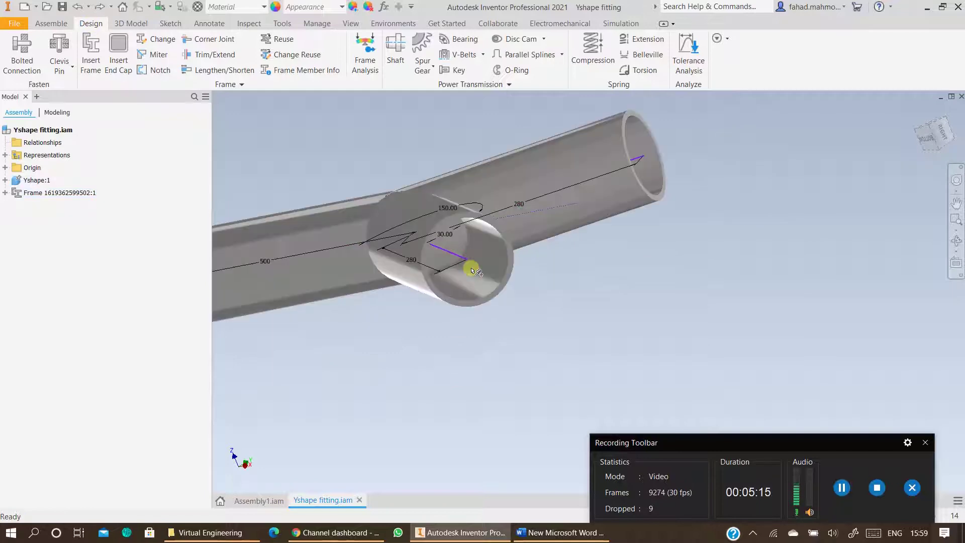
{"action": "left_click", "coordinate": [956, 240]}
{"action": "left_click_drag", "start_coordinate": [555, 276], "coordinate": [563, 252]}
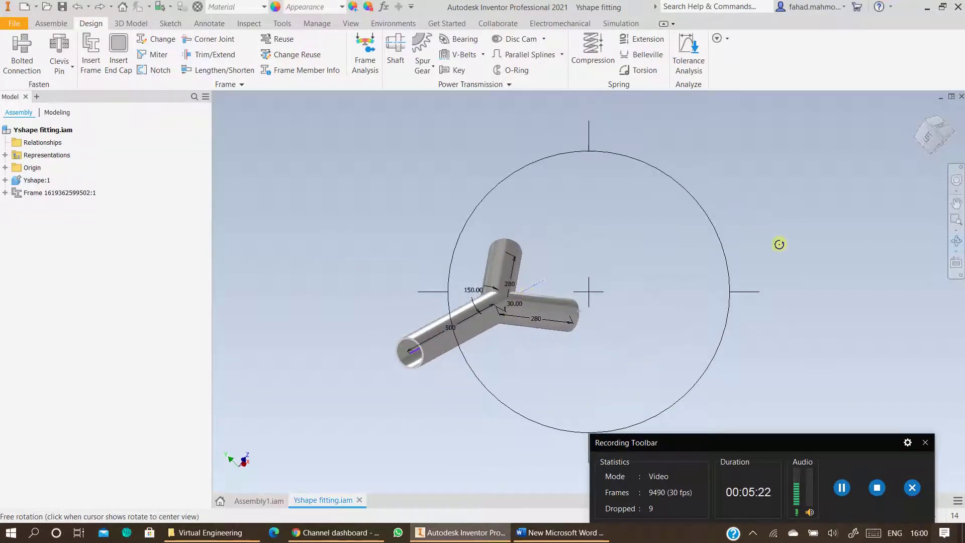
{"action": "key", "text": "Escape"}
{"action": "double_click", "coordinate": [487, 319]}
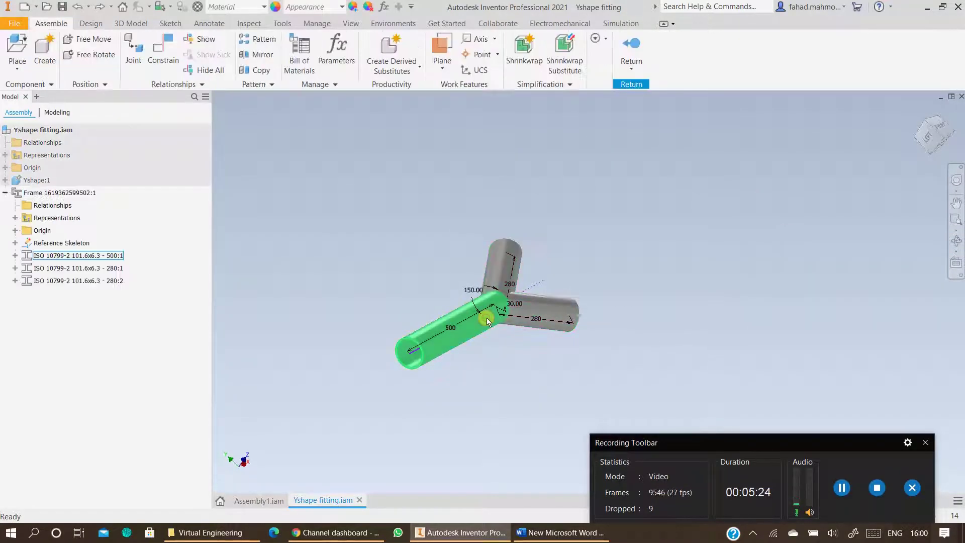
{"action": "double_click", "coordinate": [487, 318]}
{"action": "scroll", "coordinate": [507, 306], "scroll_direction": "up", "scroll_amount": 5}
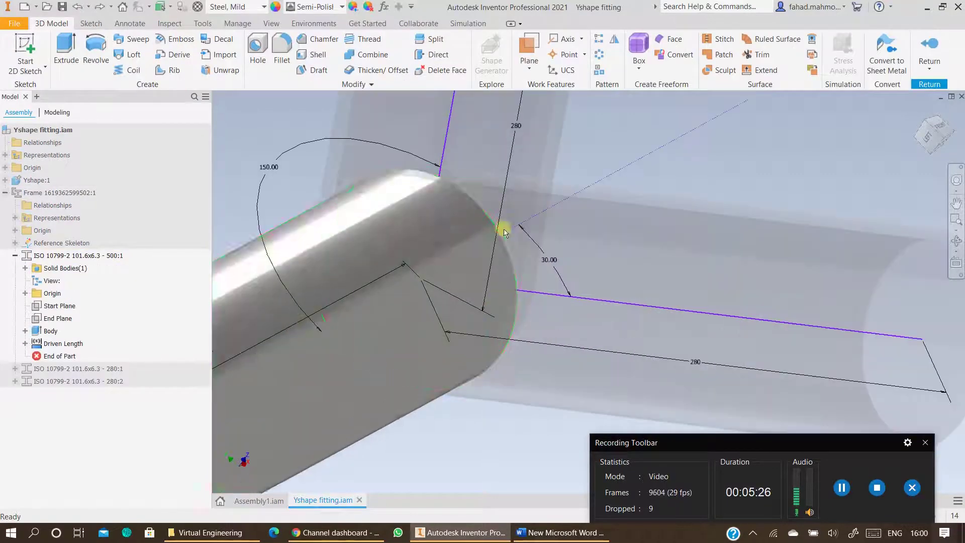
{"action": "scroll", "coordinate": [505, 258], "scroll_direction": "down", "scroll_amount": 5}
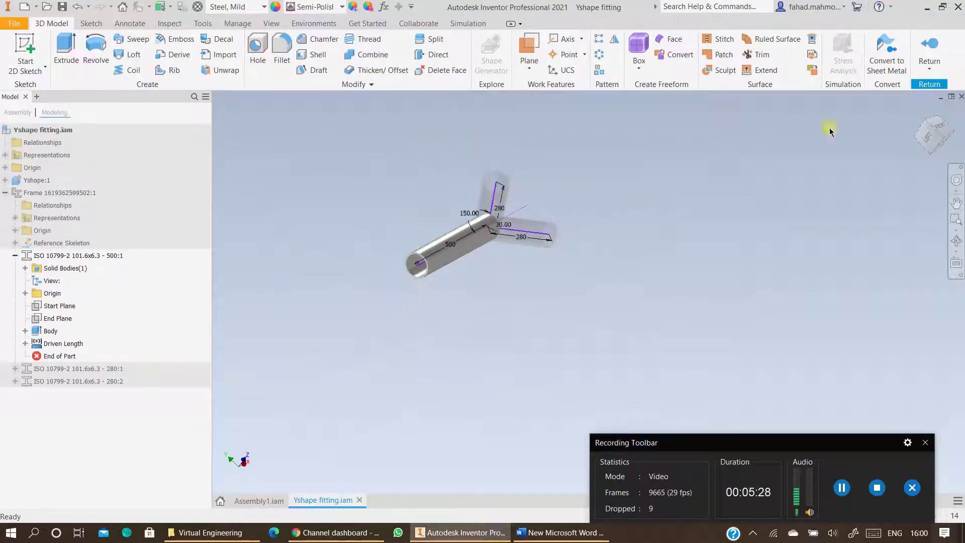
{"action": "left_click", "coordinate": [929, 52]}
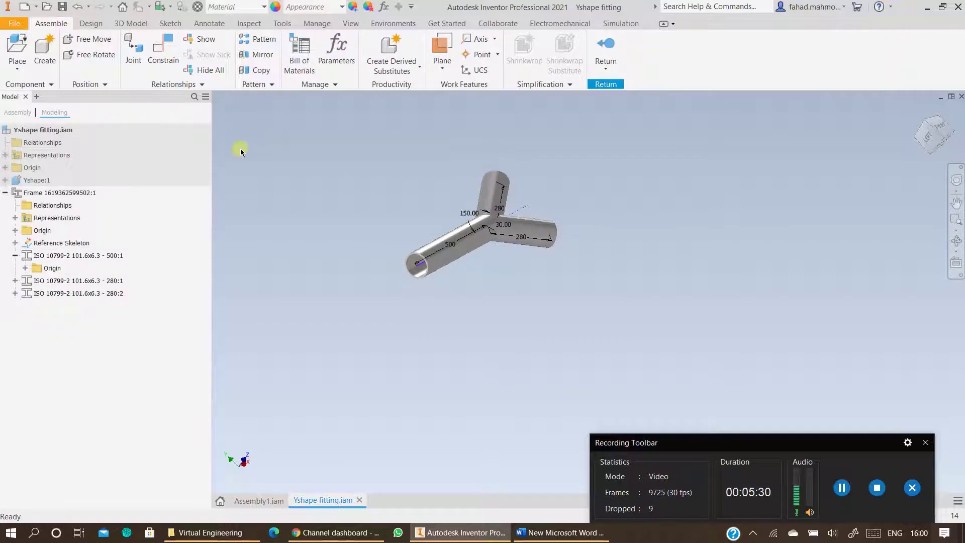
Step: Miter the 500 mm tube and both 280 mm branch tubes together at the junction with a 0 mm gap
{"action": "left_click", "coordinate": [90, 25]}
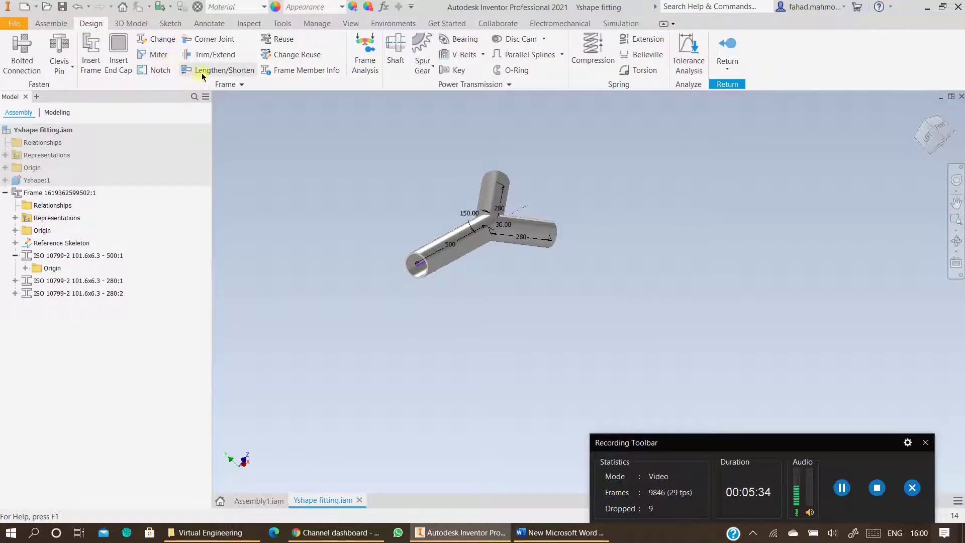
{"action": "scroll", "coordinate": [497, 221], "scroll_direction": "up", "scroll_amount": 5}
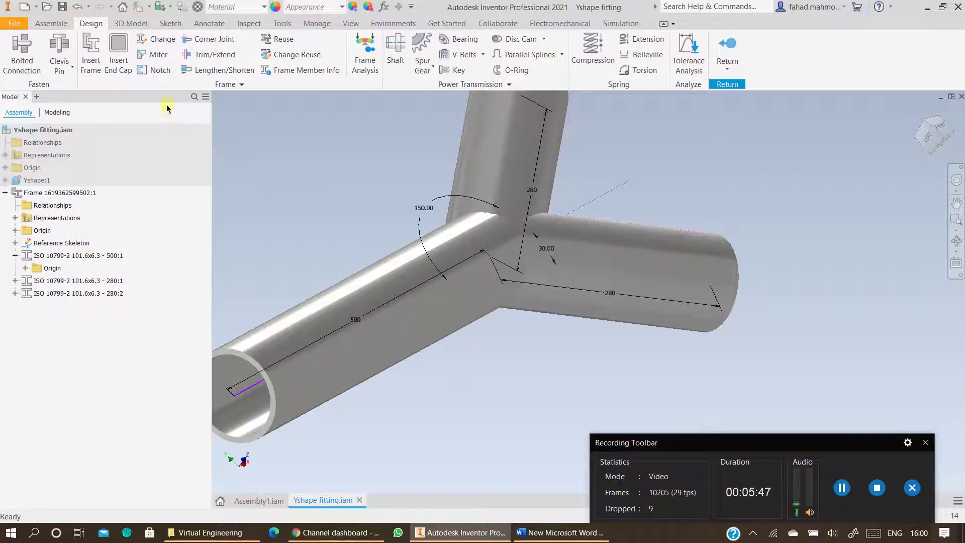
{"action": "left_click", "coordinate": [157, 54]}
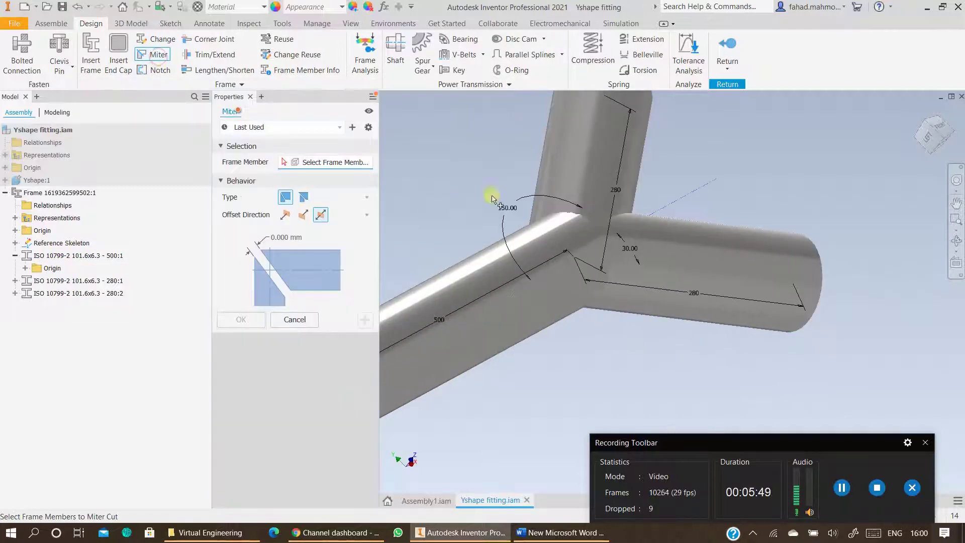
{"action": "left_click", "coordinate": [578, 155]}
{"action": "left_click", "coordinate": [635, 232]}
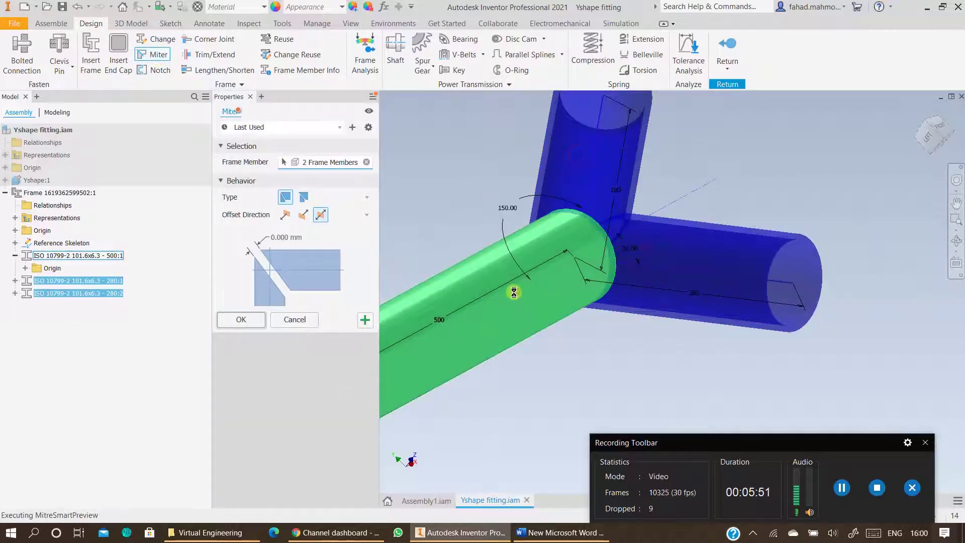
{"action": "left_click", "coordinate": [513, 292]}
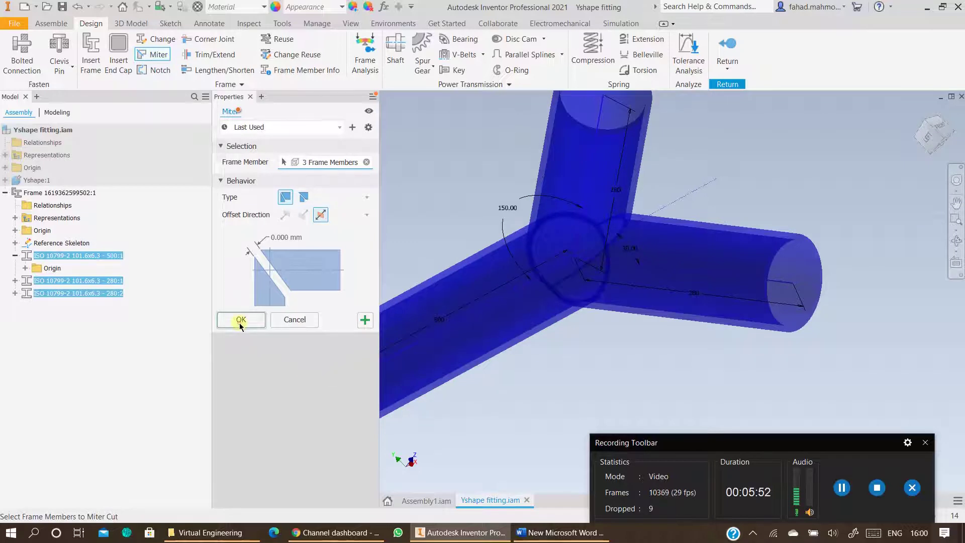
{"action": "left_click", "coordinate": [240, 322]}
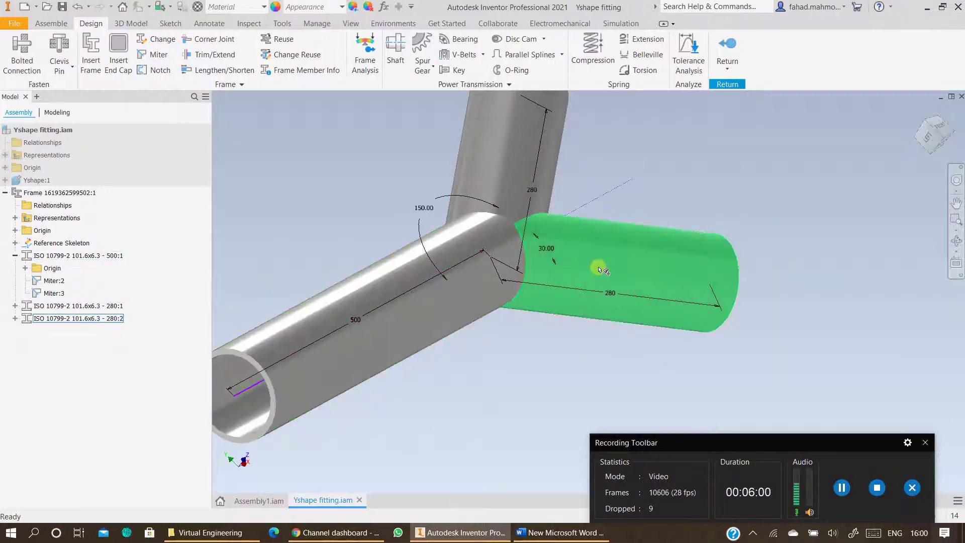
Step: Open the second 280 mm branch tube in place and examine its mitered end from several angles
{"action": "double_click", "coordinate": [599, 268]}
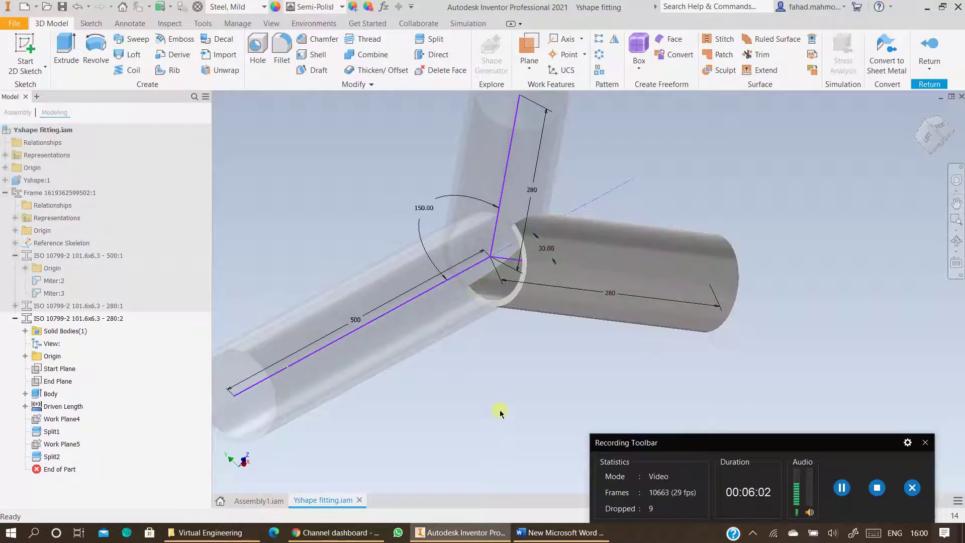
{"action": "left_click", "coordinate": [955, 240]}
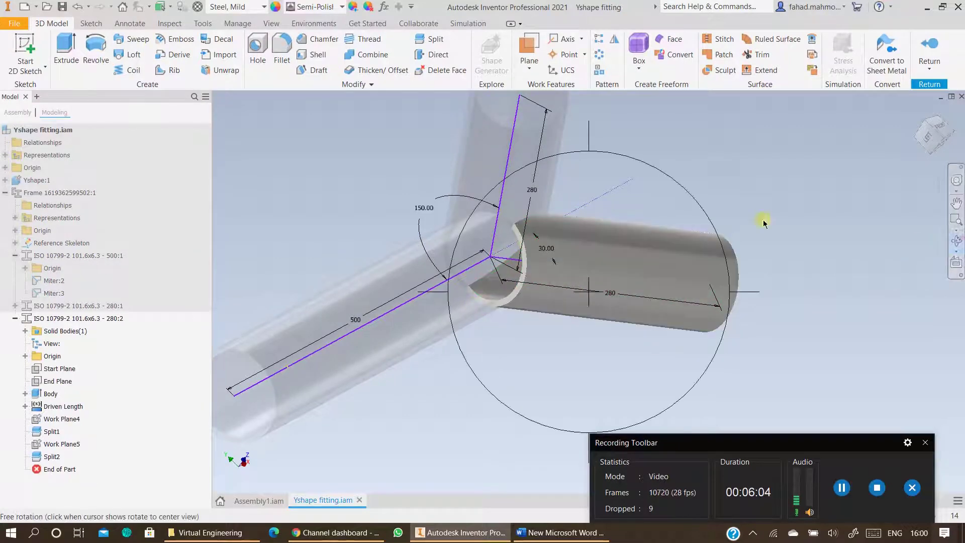
{"action": "left_click_drag", "start_coordinate": [764, 220], "coordinate": [533, 289]}
{"action": "scroll", "coordinate": [662, 233], "scroll_direction": "up", "scroll_amount": 2}
{"action": "scroll", "coordinate": [542, 287], "scroll_direction": "down", "scroll_amount": 7}
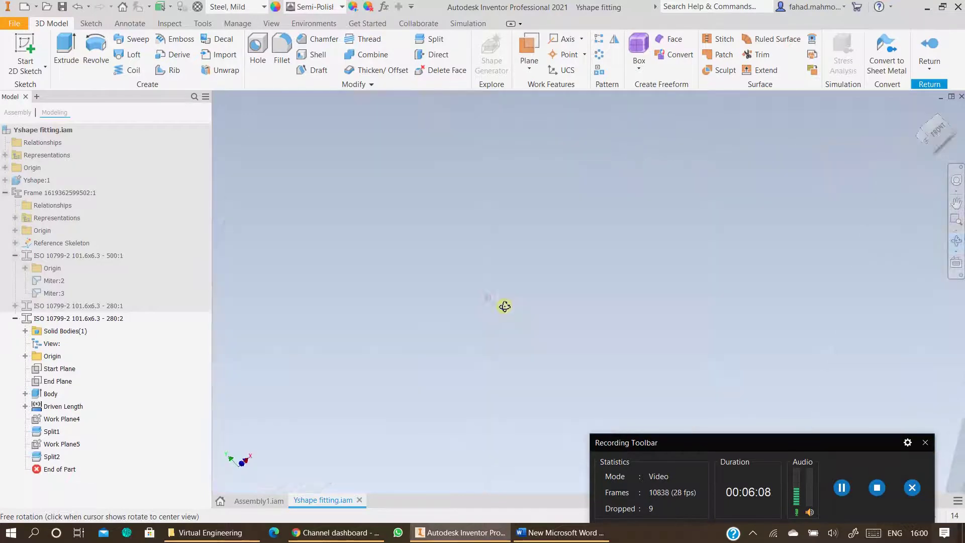
{"action": "scroll", "coordinate": [504, 304], "scroll_direction": "up", "scroll_amount": 10}
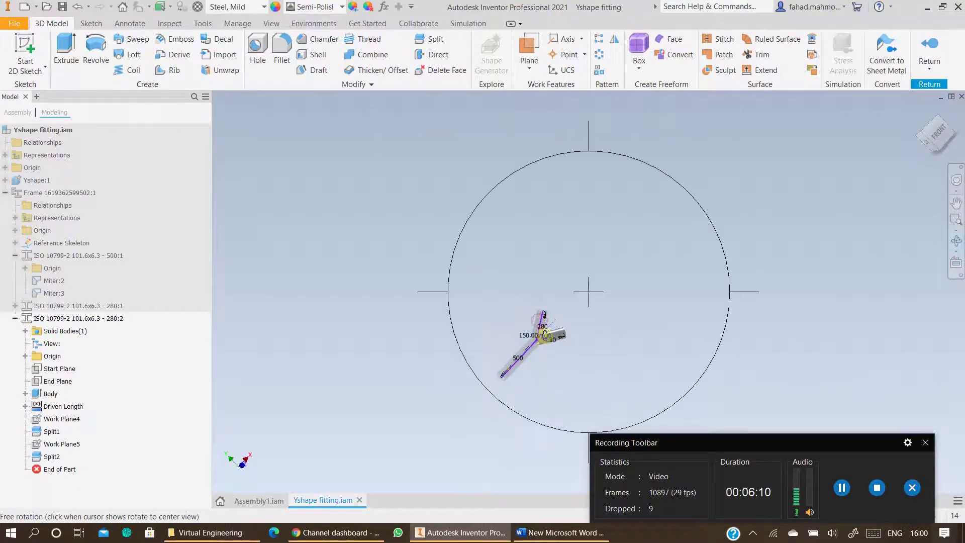
{"action": "scroll", "coordinate": [543, 337], "scroll_direction": "down", "scroll_amount": 8}
{"action": "scroll", "coordinate": [544, 345], "scroll_direction": "up", "scroll_amount": 5}
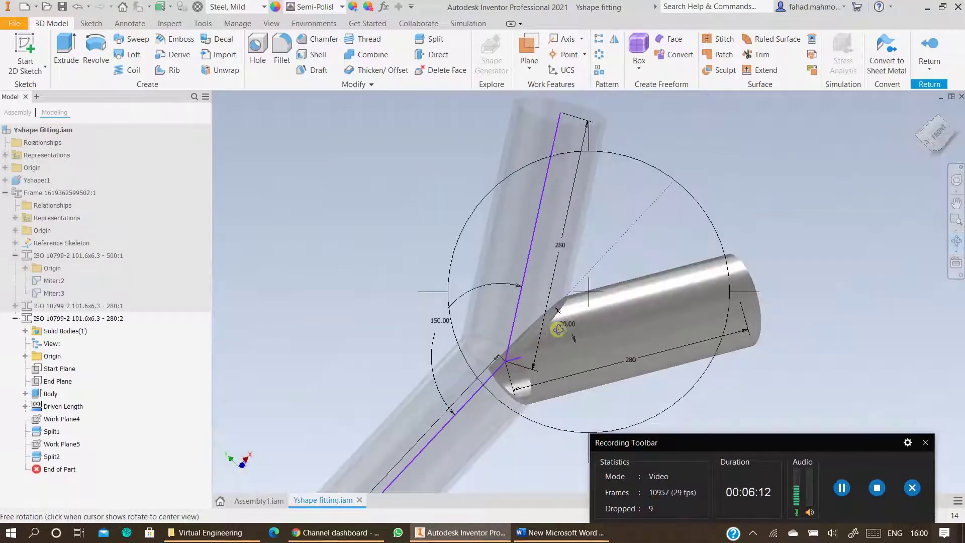
Step: Compare the branch tube's mitered joint with the Y-fitting picture in the Word reference drawing
{"action": "key", "text": "alt+Tab"}
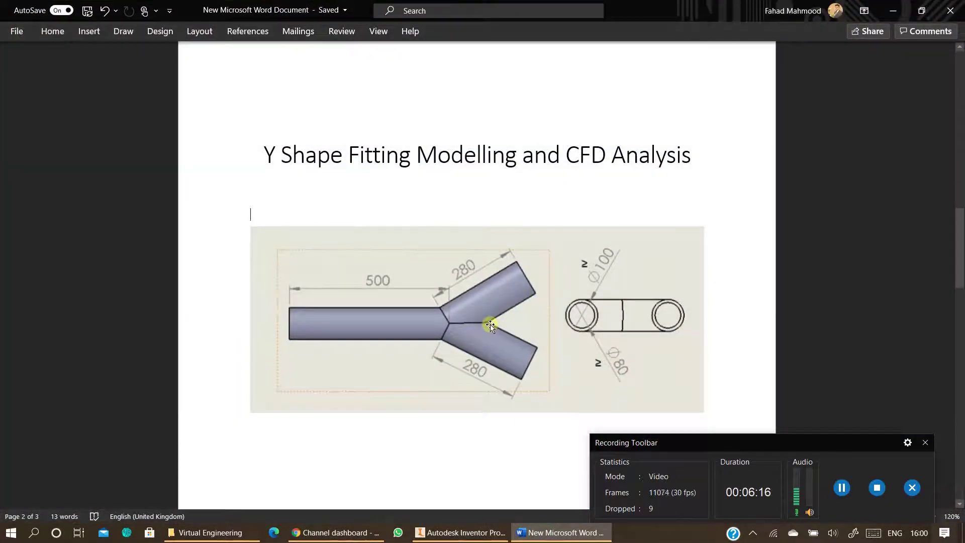
{"action": "left_click", "coordinate": [477, 533]}
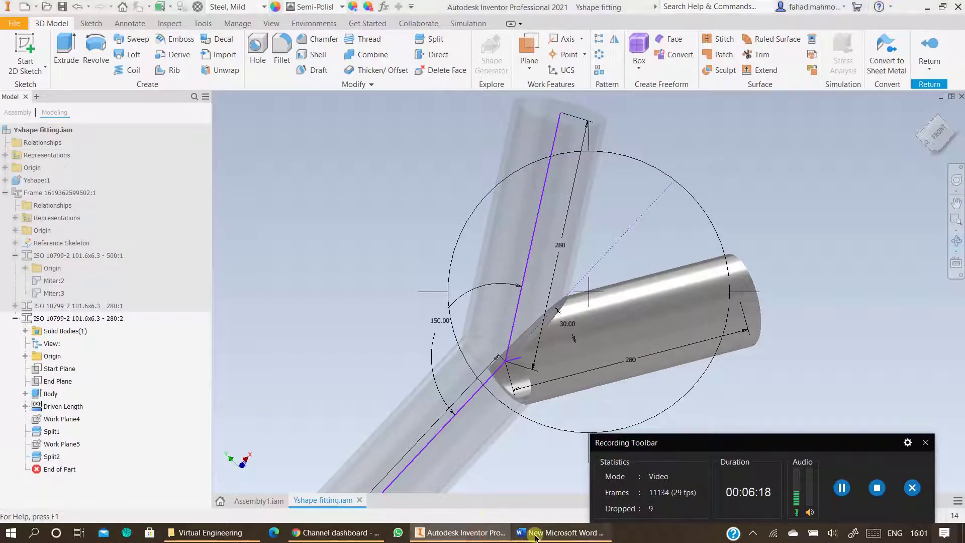
{"action": "left_click", "coordinate": [536, 534]}
{"action": "left_click", "coordinate": [465, 533]}
{"action": "key", "text": "F4"}
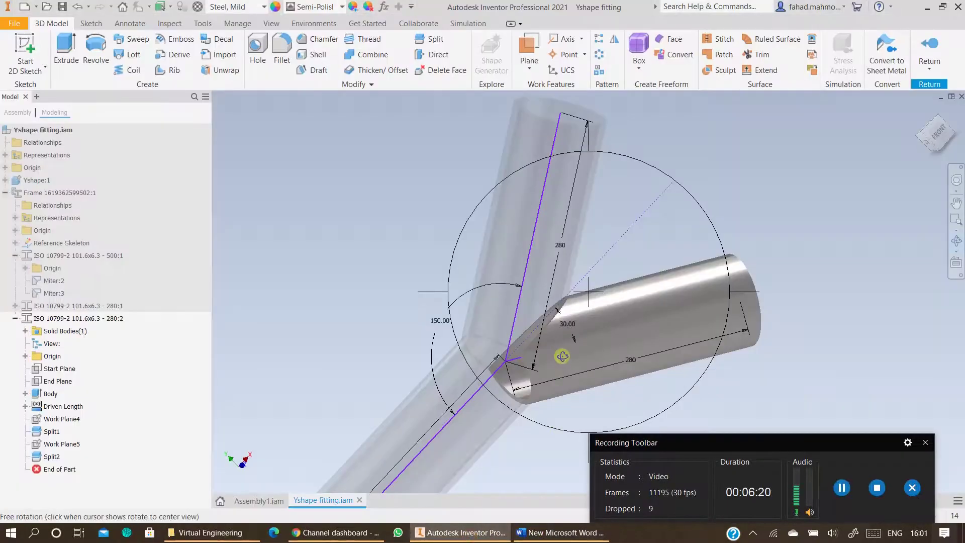
{"action": "scroll", "coordinate": [566, 344], "scroll_direction": "down", "scroll_amount": 3}
{"action": "left_click", "coordinate": [601, 317]}
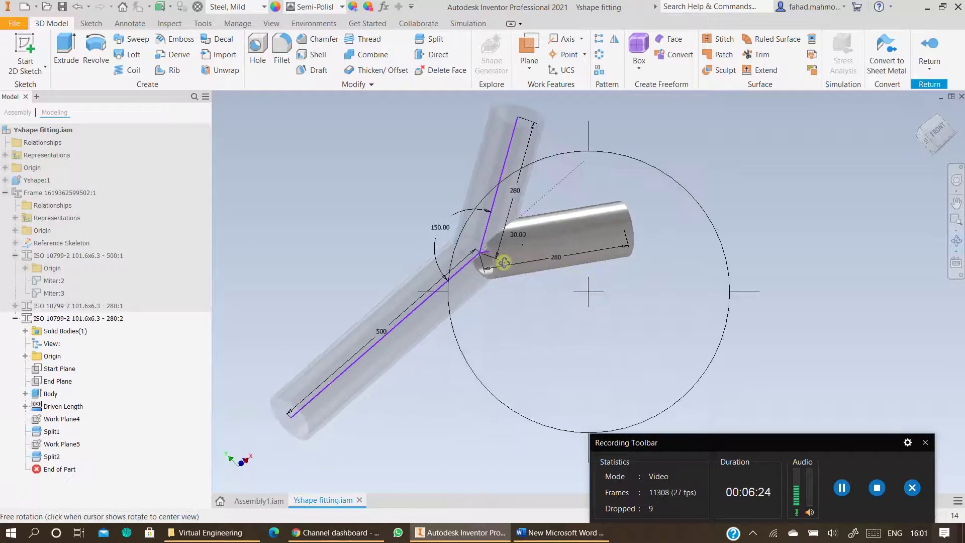
{"action": "scroll", "coordinate": [504, 262], "scroll_direction": "down", "scroll_amount": 3}
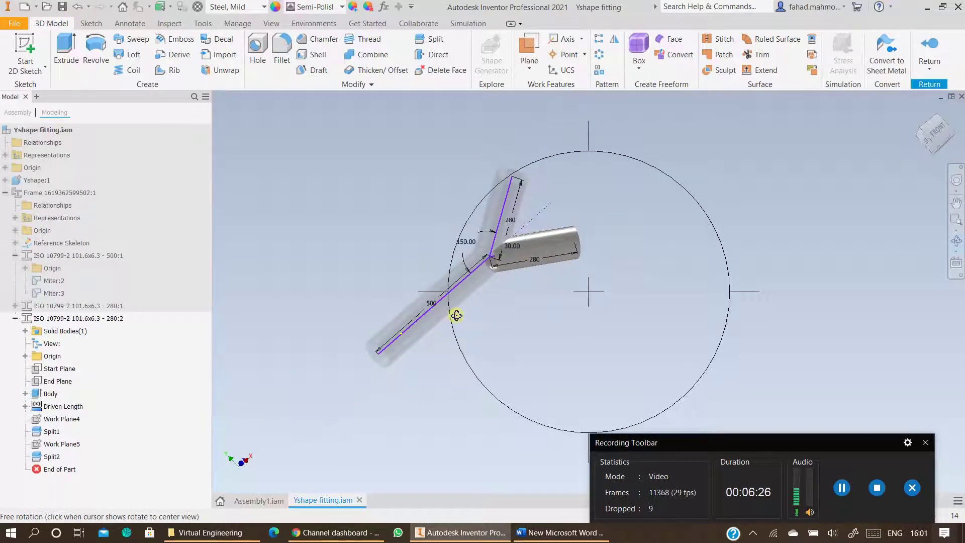
{"action": "left_click", "coordinate": [560, 532]}
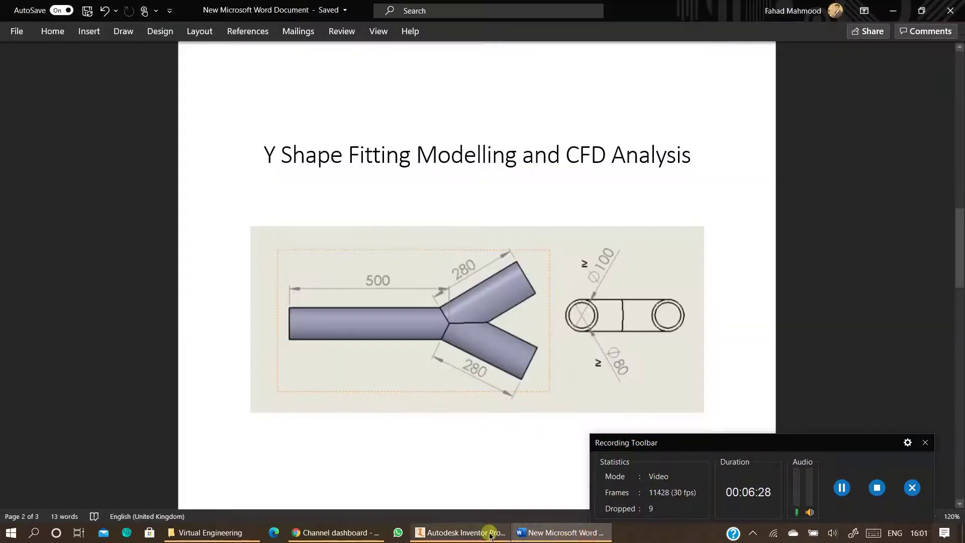
{"action": "left_click", "coordinate": [460, 532]}
Step: Return to the top-level assembly and save Yshape fitting.iam together with its dependent files
{"action": "left_click", "coordinate": [929, 46]}
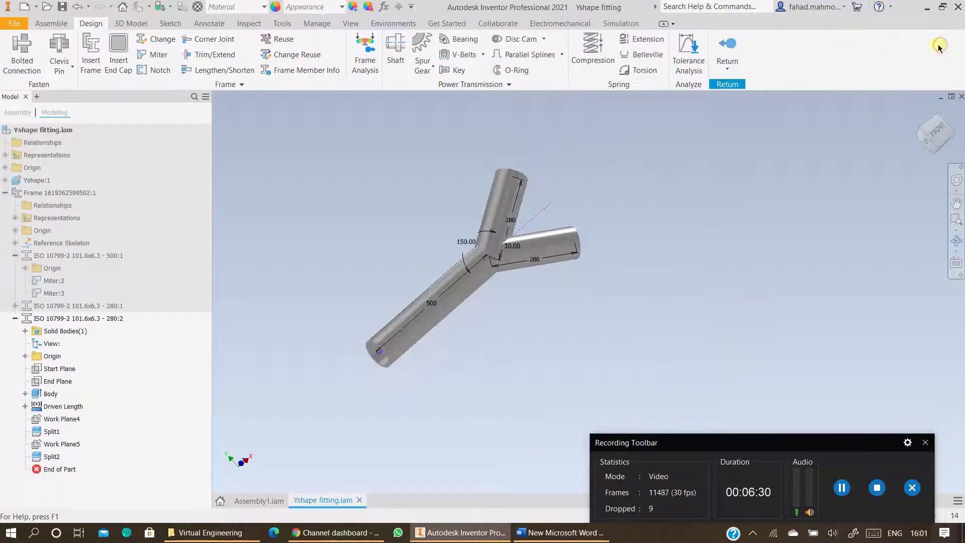
{"action": "left_click", "coordinate": [735, 47]}
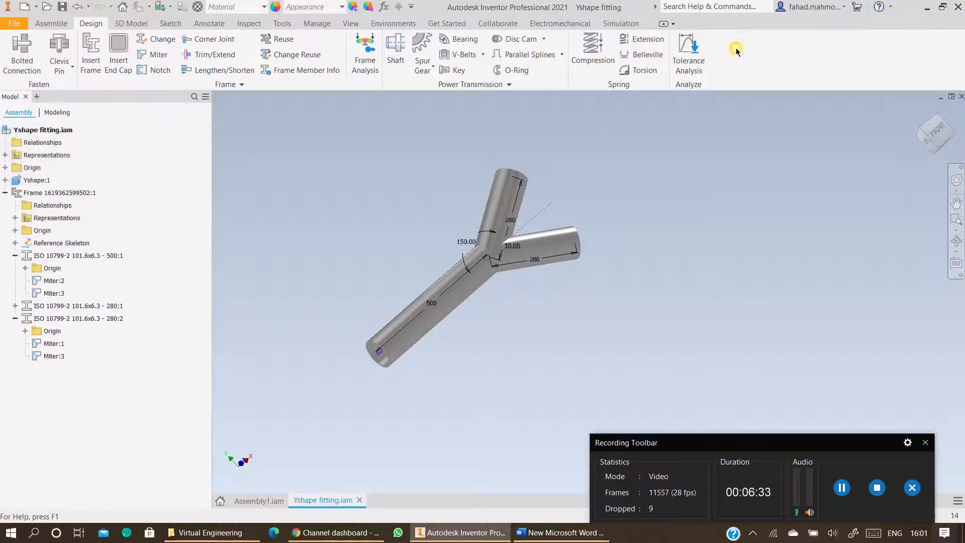
{"action": "left_click", "coordinate": [60, 7]}
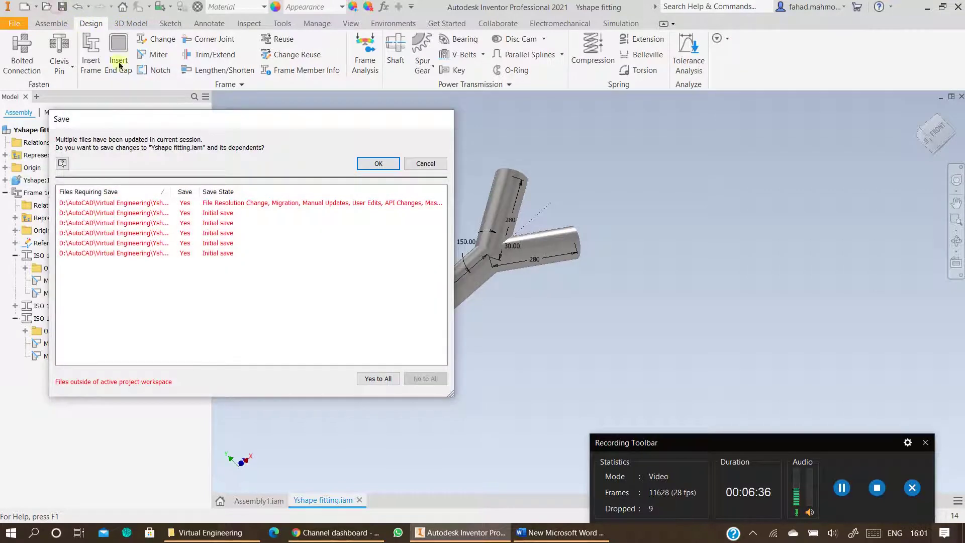
{"action": "left_click", "coordinate": [384, 163]}
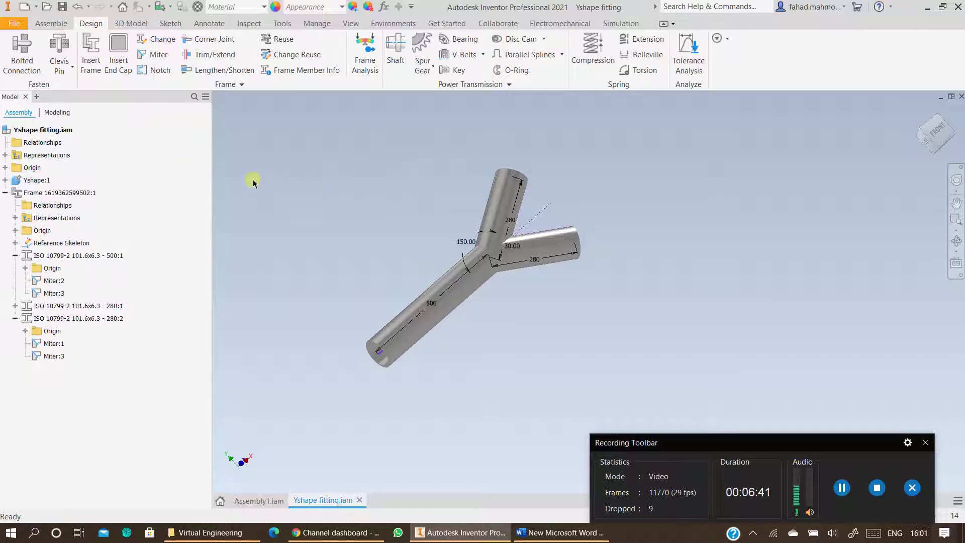
Step: Export the Y-fitting assembly in CAD format as the SAT file Yshape fitting.sat in the Virtual Engineering folder
{"action": "left_click", "coordinate": [20, 24]}
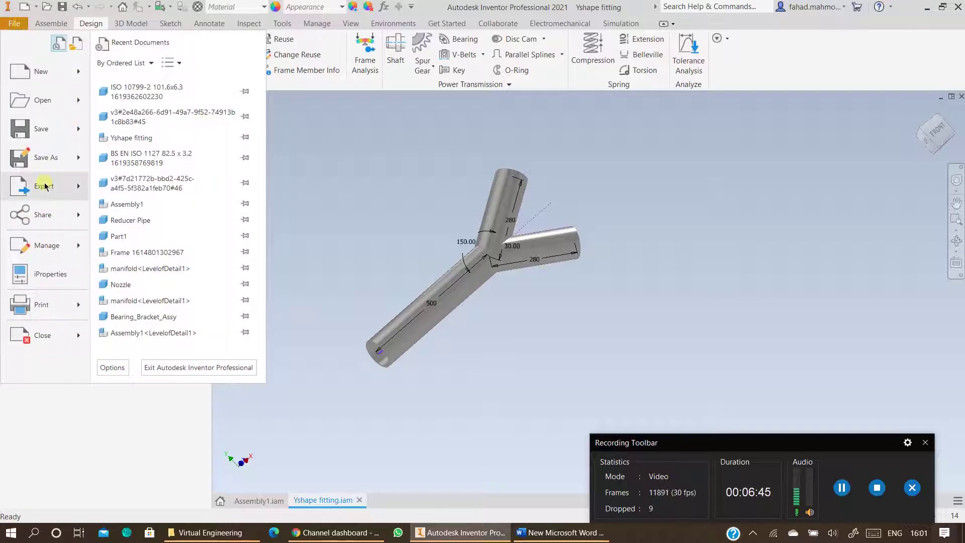
{"action": "mouse_move", "coordinate": [44, 186]}
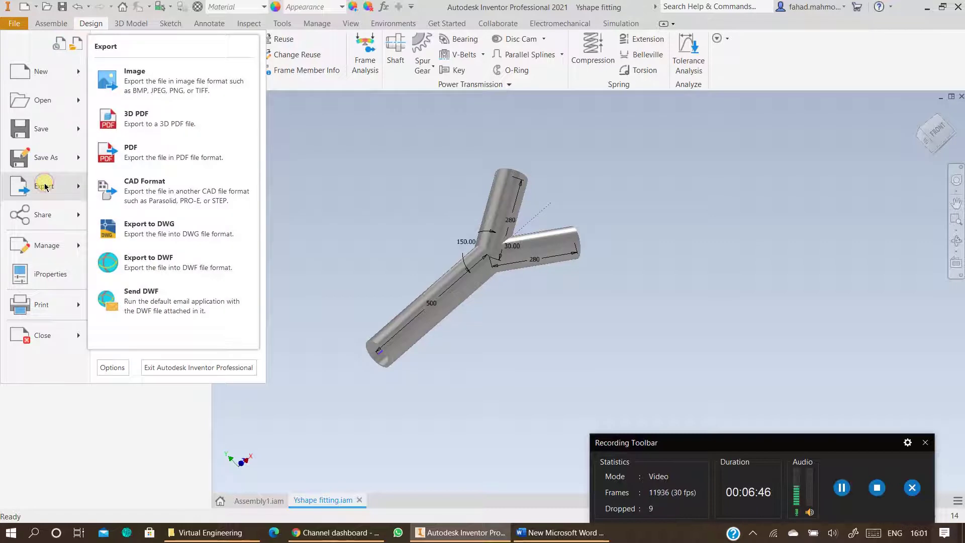
{"action": "left_click", "coordinate": [129, 180]}
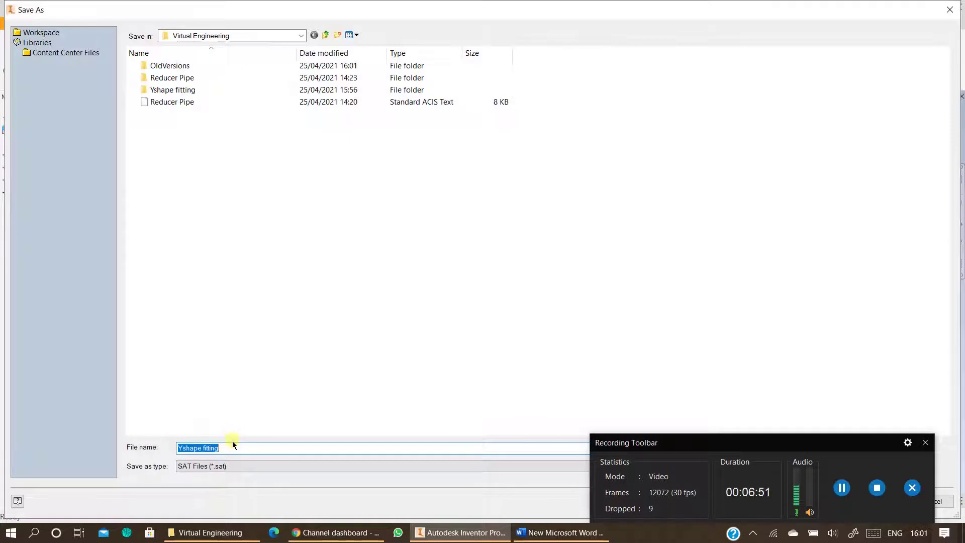
{"action": "left_click", "coordinate": [266, 465]}
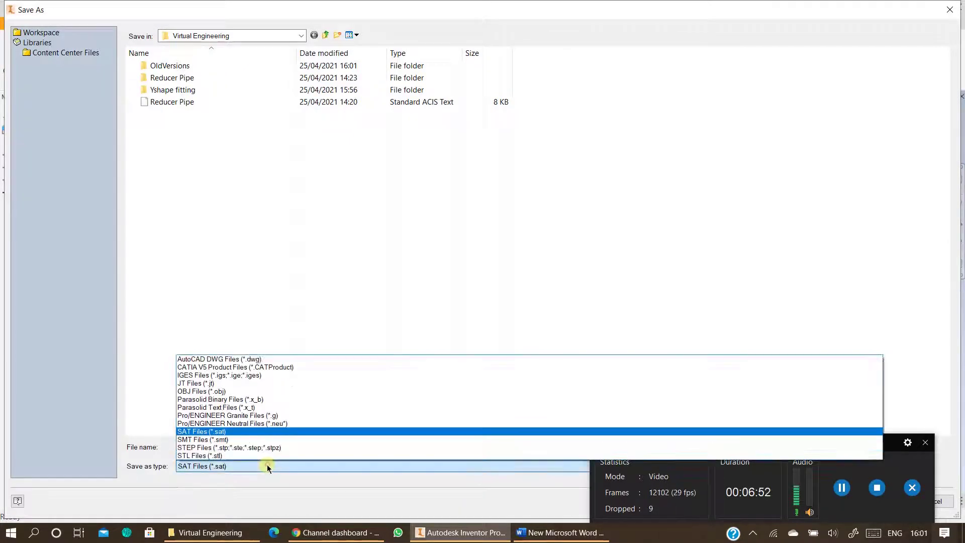
{"action": "left_click", "coordinate": [196, 432]}
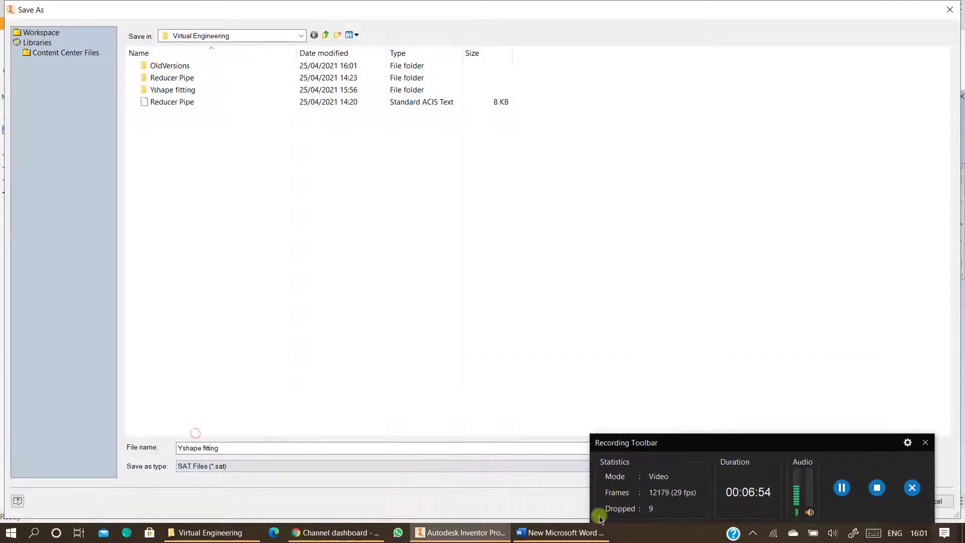
{"action": "left_click_drag", "start_coordinate": [658, 441], "coordinate": [700, 314]}
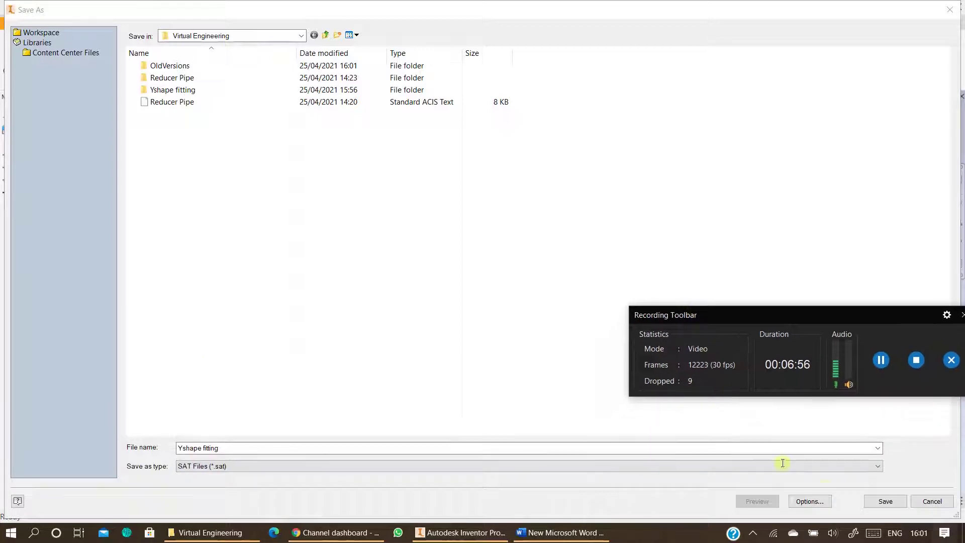
{"action": "left_click", "coordinate": [882, 500]}
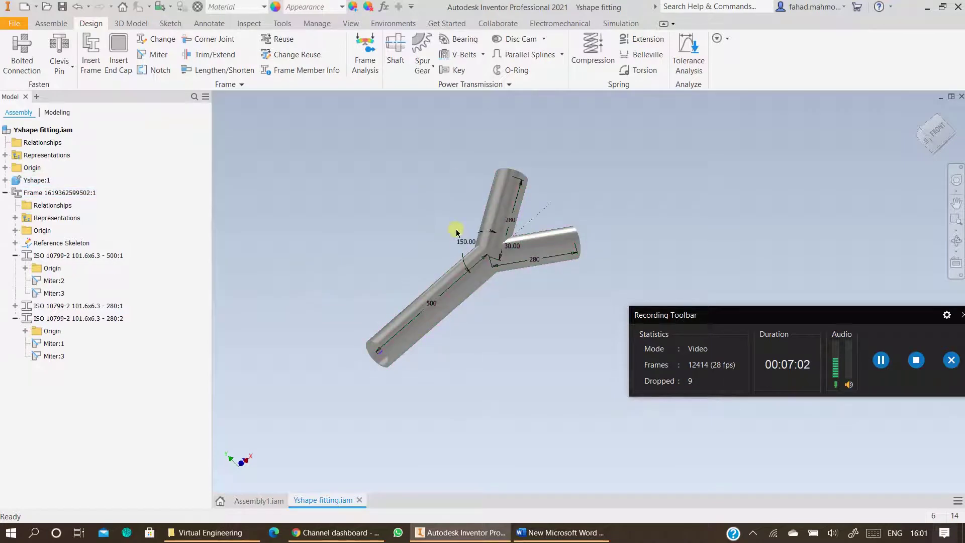
Step: Switch from Inventor to Autodesk CFD 2021 for setting up the flow simulation of the fitting
{"action": "left_click", "coordinate": [622, 23]}
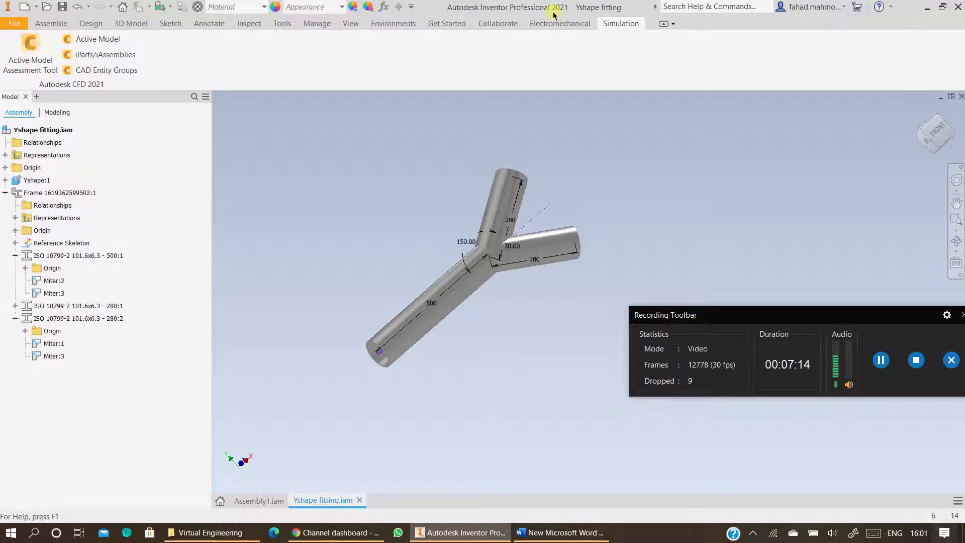
{"action": "left_click", "coordinate": [493, 221]}
{"action": "left_click", "coordinate": [115, 44]}
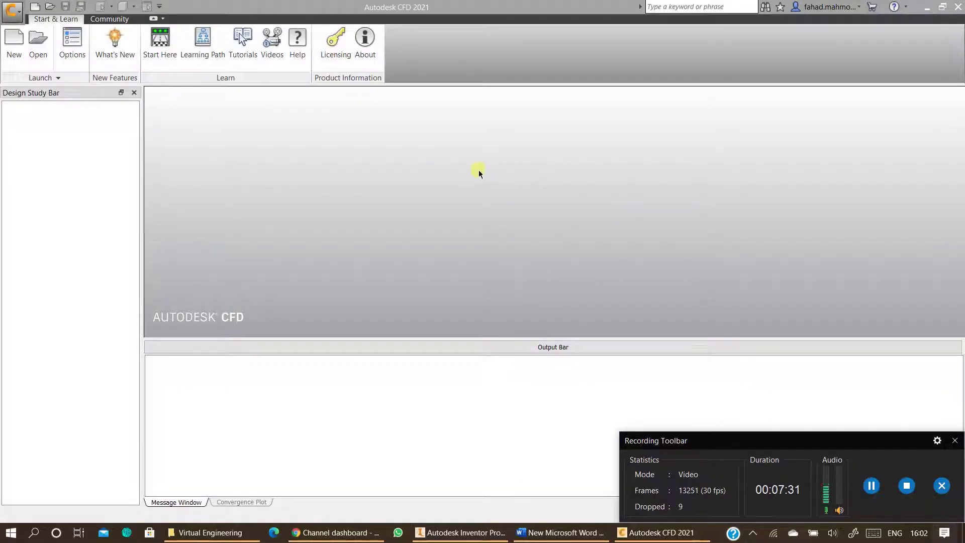
Step: Start a new design study with Yshape fitting.sat from D:/AutoCAD/Virtual Engineering as its model
{"action": "left_click", "coordinate": [12, 44]}
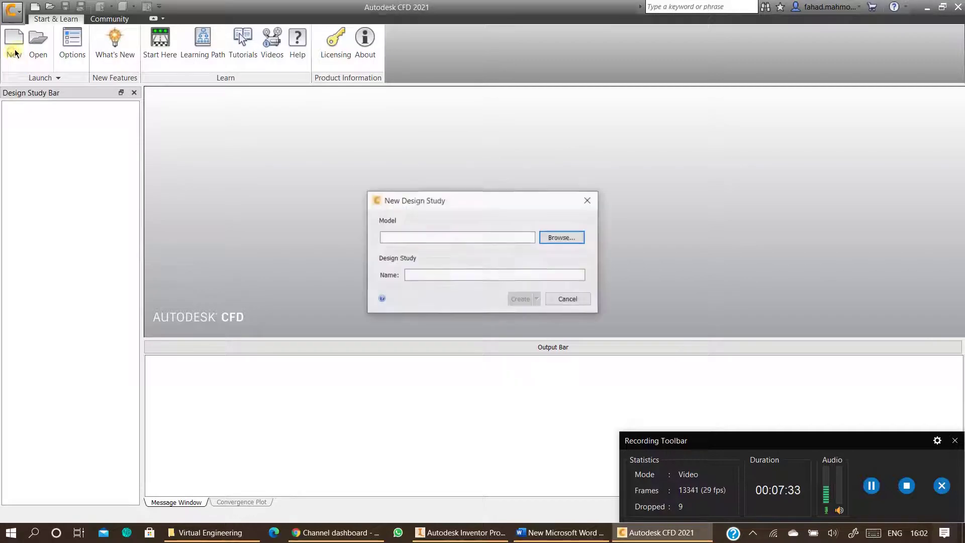
{"action": "left_click", "coordinate": [575, 237]}
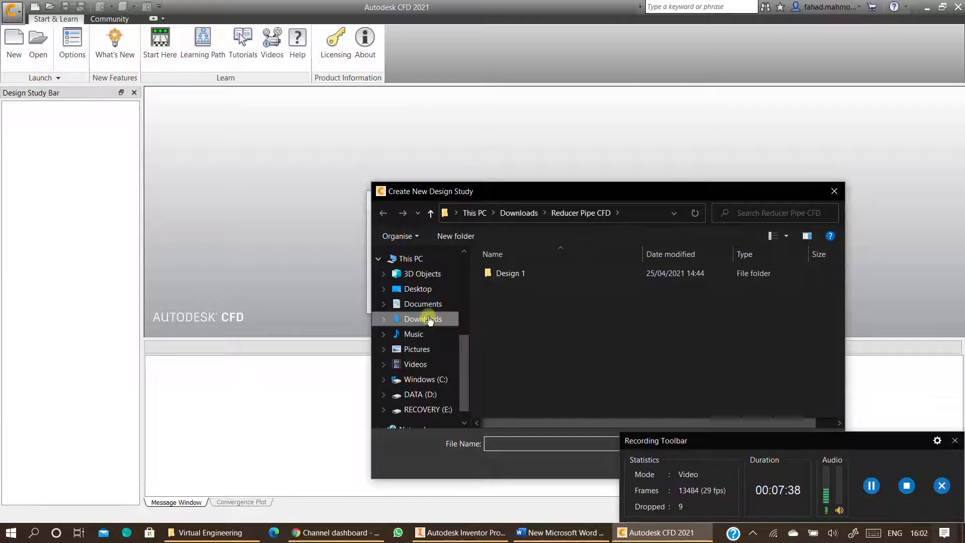
{"action": "scroll", "coordinate": [437, 322], "scroll_direction": "down", "scroll_amount": 1}
{"action": "left_click", "coordinate": [420, 374]}
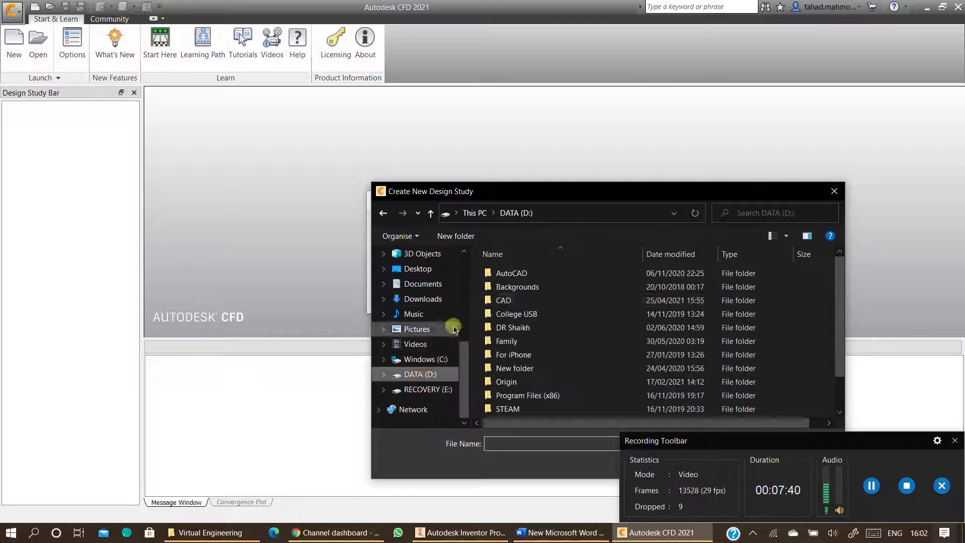
{"action": "double_click", "coordinate": [511, 273]}
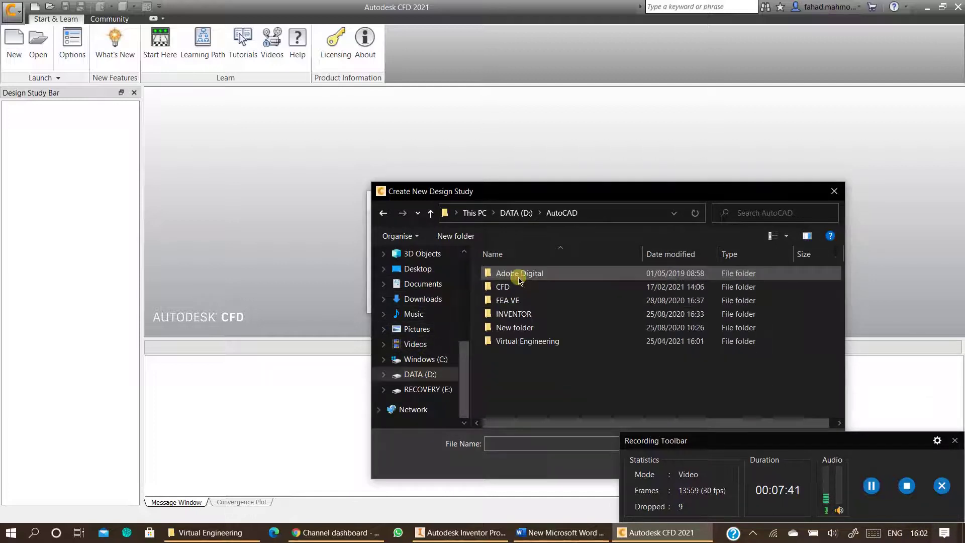
{"action": "double_click", "coordinate": [515, 347]}
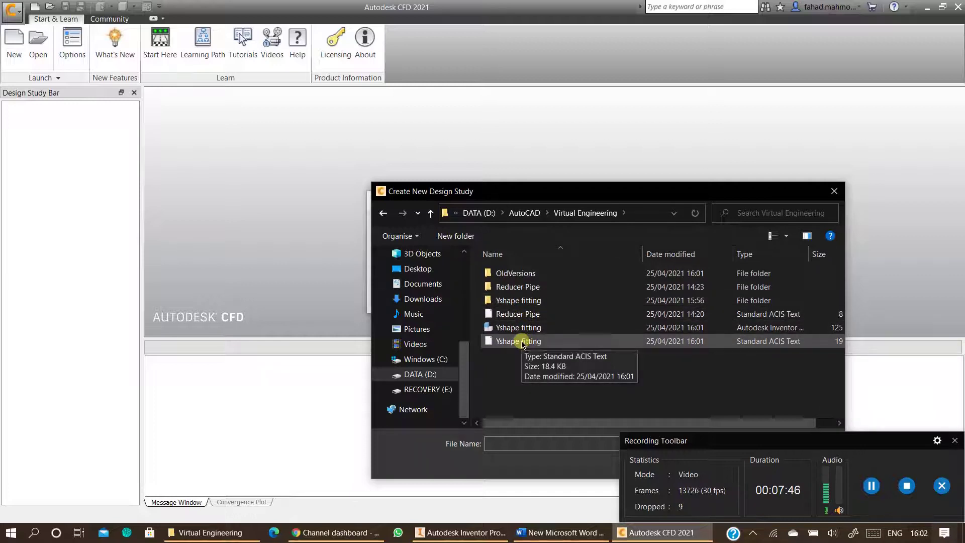
{"action": "left_click_drag", "start_coordinate": [507, 190], "coordinate": [409, 105]}
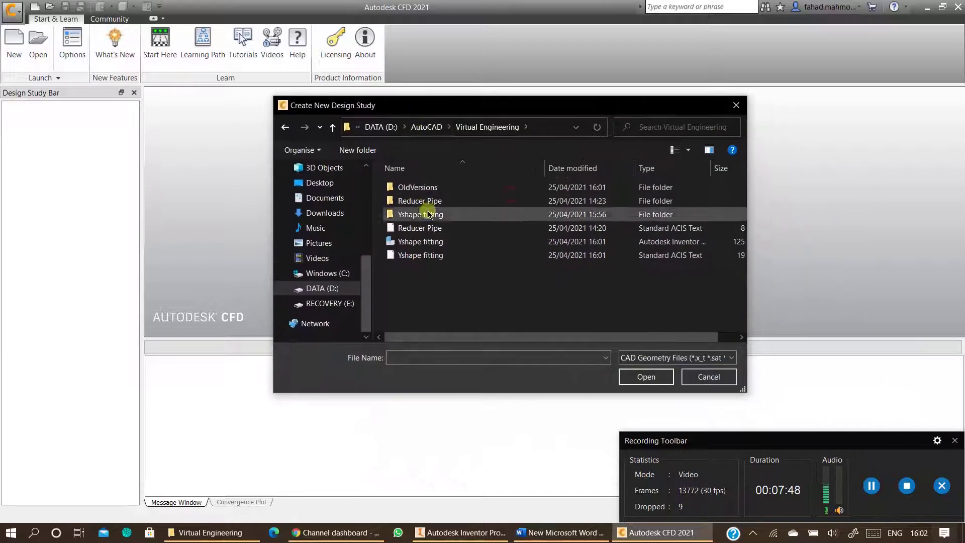
{"action": "double_click", "coordinate": [423, 252]}
Step: Name the design study Y Shape fitting and create it
{"action": "left_click", "coordinate": [442, 271]}
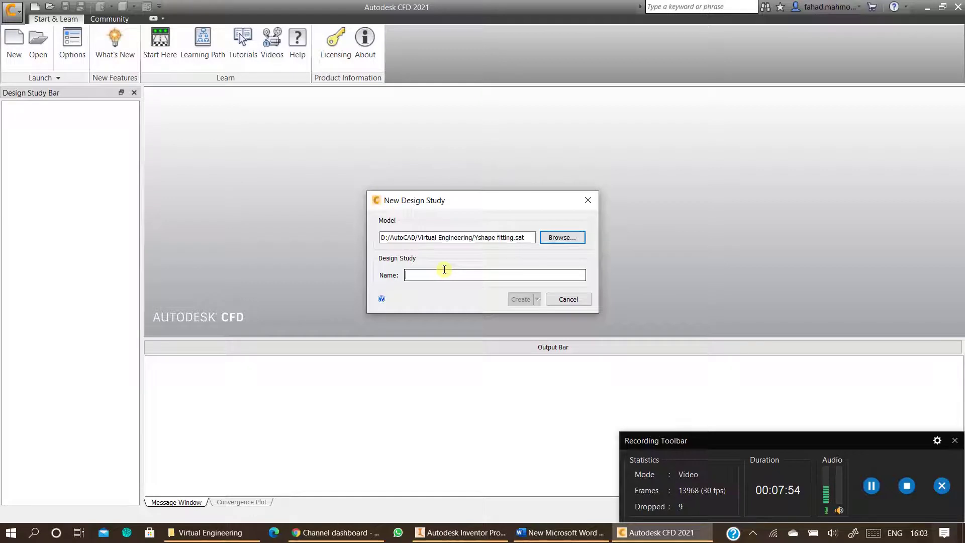
{"action": "type", "text": "Y SHa"}
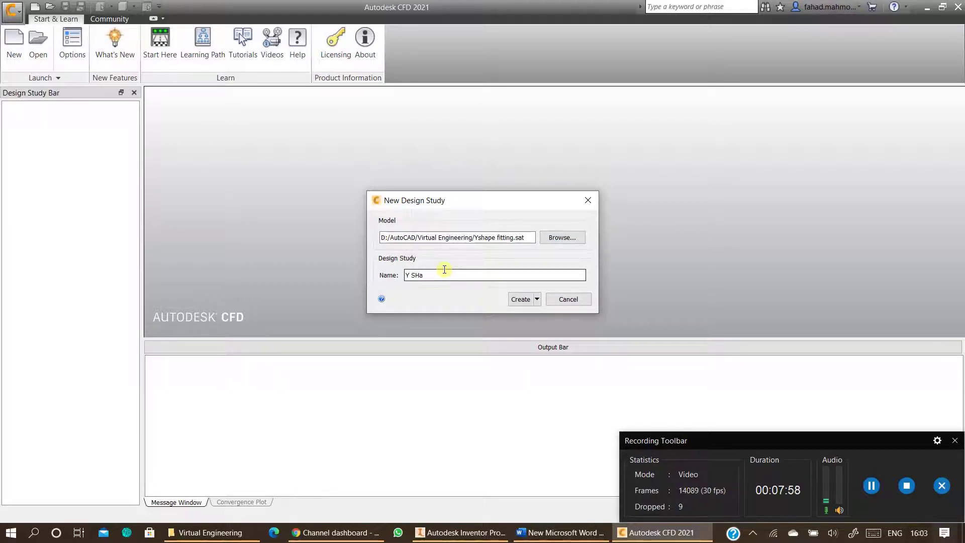
{"action": "type", "text": " Shape fitti"}
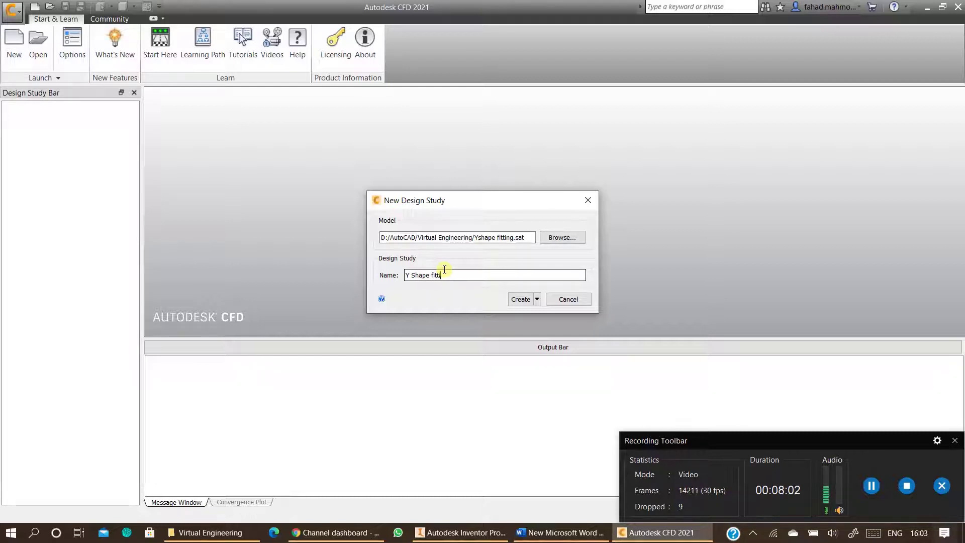
{"action": "type", "text": "ng"}
{"action": "left_click", "coordinate": [512, 300]}
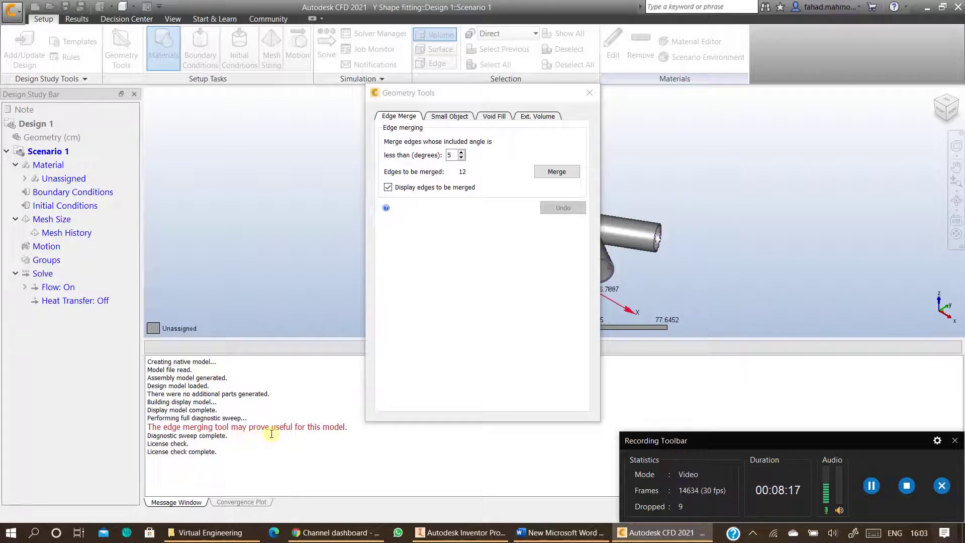
Step: Inspect the fitting's junction edges, merge edges whose included angle is less than 5 degrees, and close the geometry tools
{"action": "left_click_drag", "start_coordinate": [494, 94], "coordinate": [314, 98]}
{"action": "scroll", "coordinate": [582, 226], "scroll_direction": "up", "scroll_amount": 3}
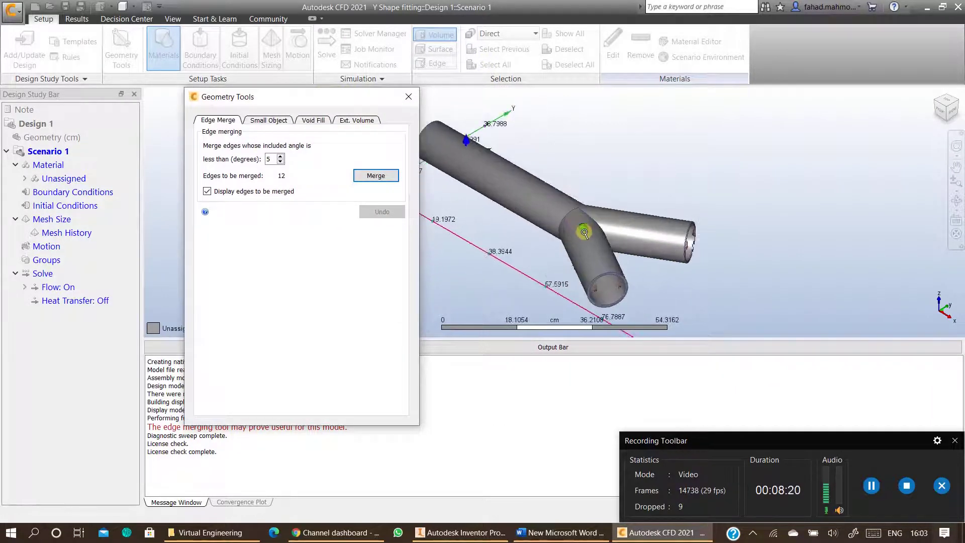
{"action": "scroll", "coordinate": [583, 226], "scroll_direction": "up", "scroll_amount": 4}
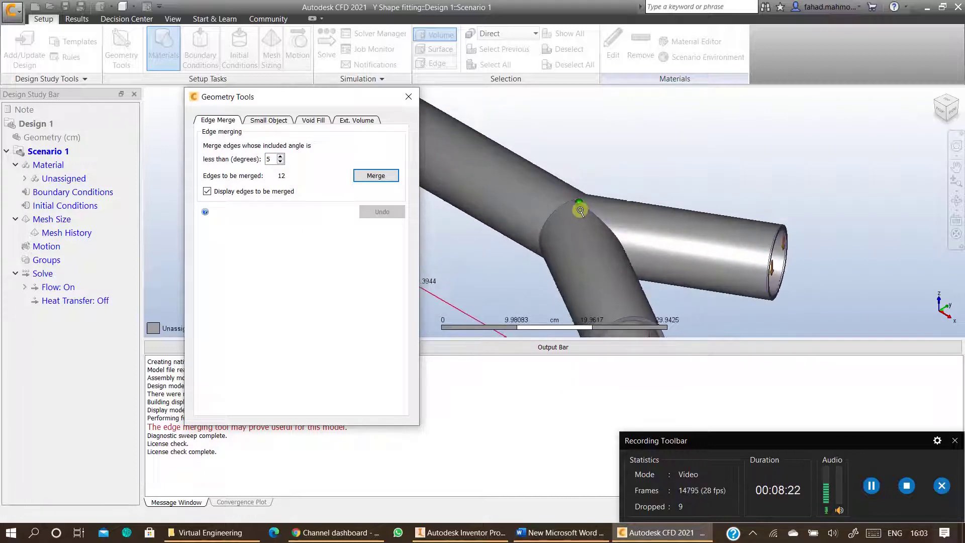
{"action": "scroll", "coordinate": [578, 205], "scroll_direction": "up", "scroll_amount": 1}
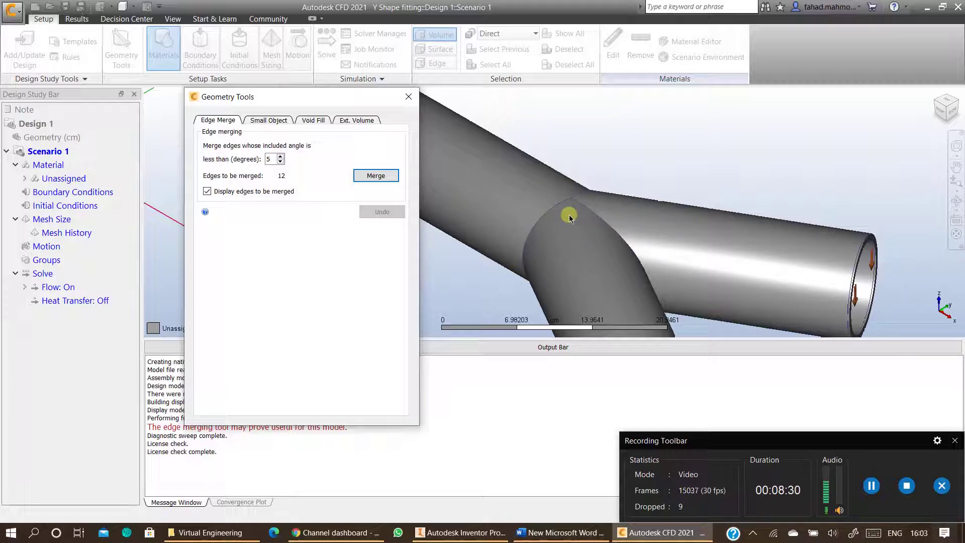
{"action": "scroll", "coordinate": [574, 200], "scroll_direction": "down", "scroll_amount": 3}
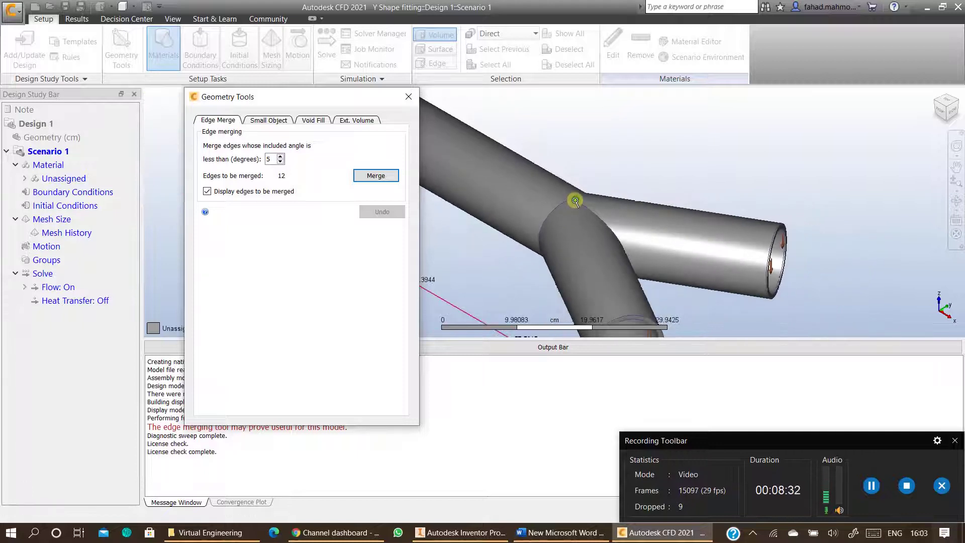
{"action": "scroll", "coordinate": [572, 226], "scroll_direction": "down", "scroll_amount": 1}
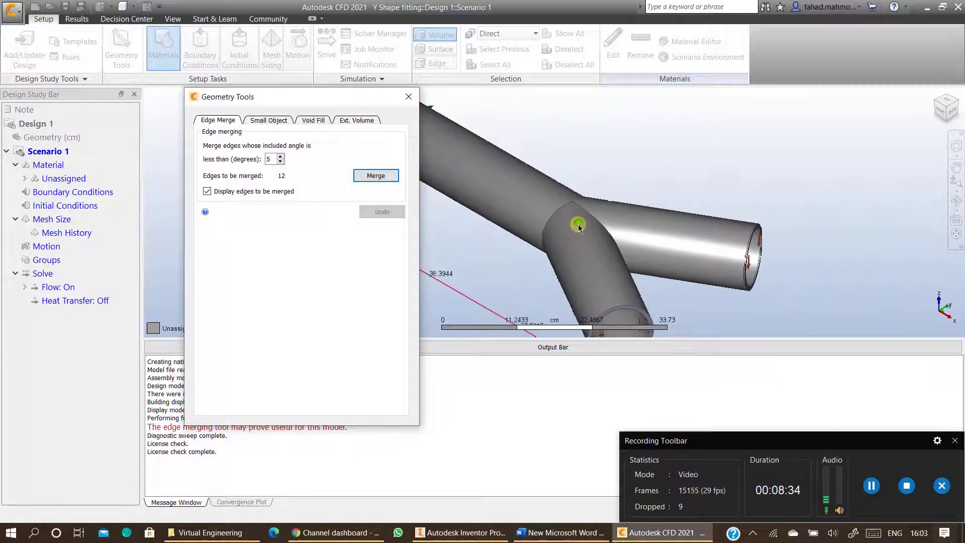
{"action": "scroll", "coordinate": [530, 207], "scroll_direction": "up", "scroll_amount": 6}
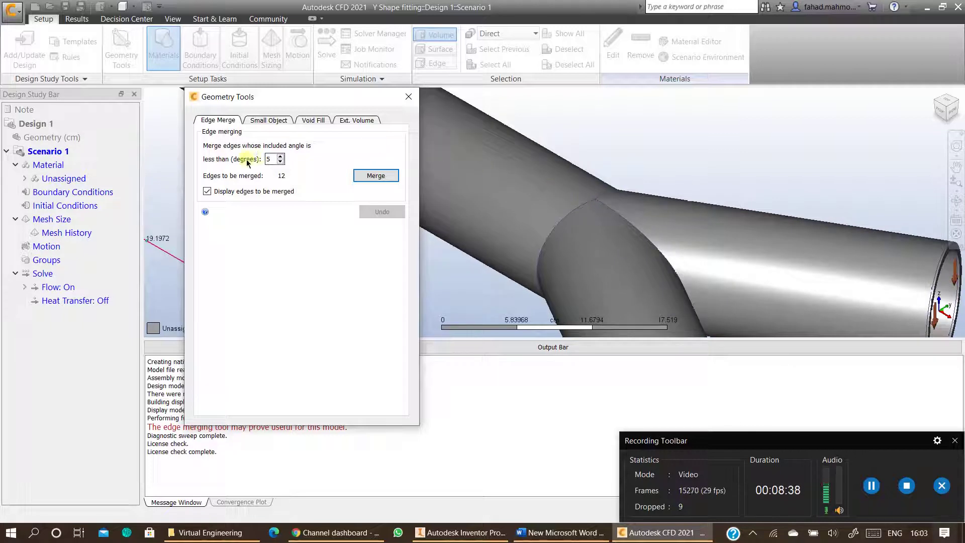
{"action": "left_click", "coordinate": [363, 179]}
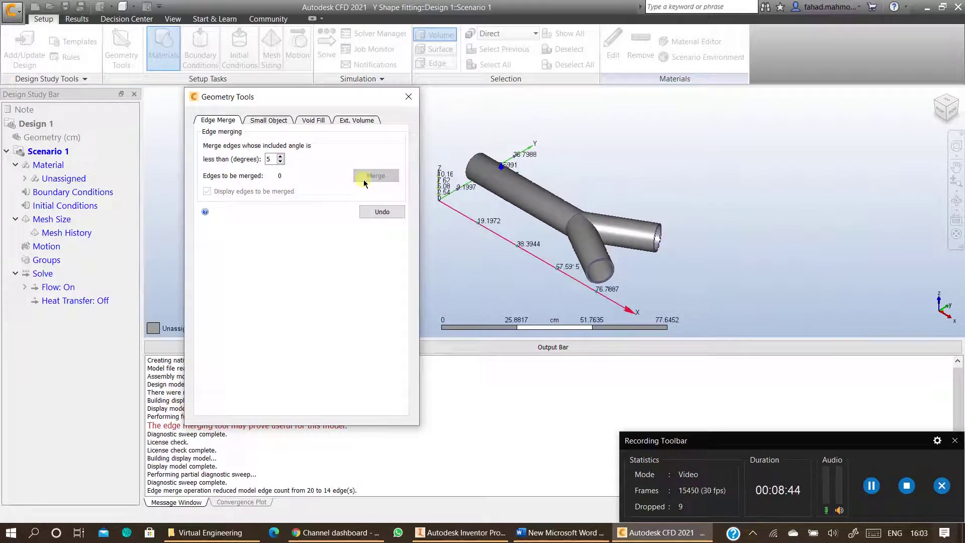
{"action": "left_click", "coordinate": [409, 97]}
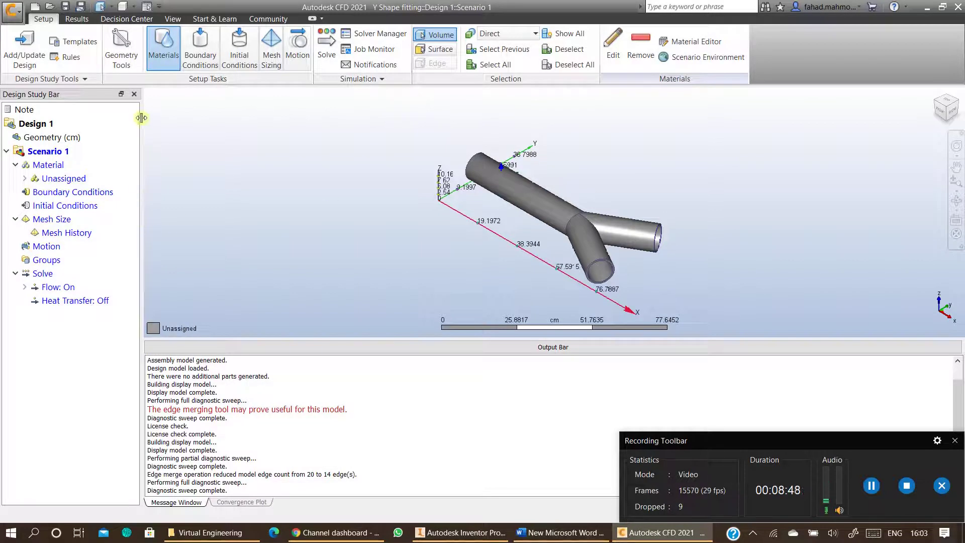
Step: Save a copy of the design study in the Downloads folder as Y Shape fitting study CFD
{"action": "left_click", "coordinate": [19, 15]}
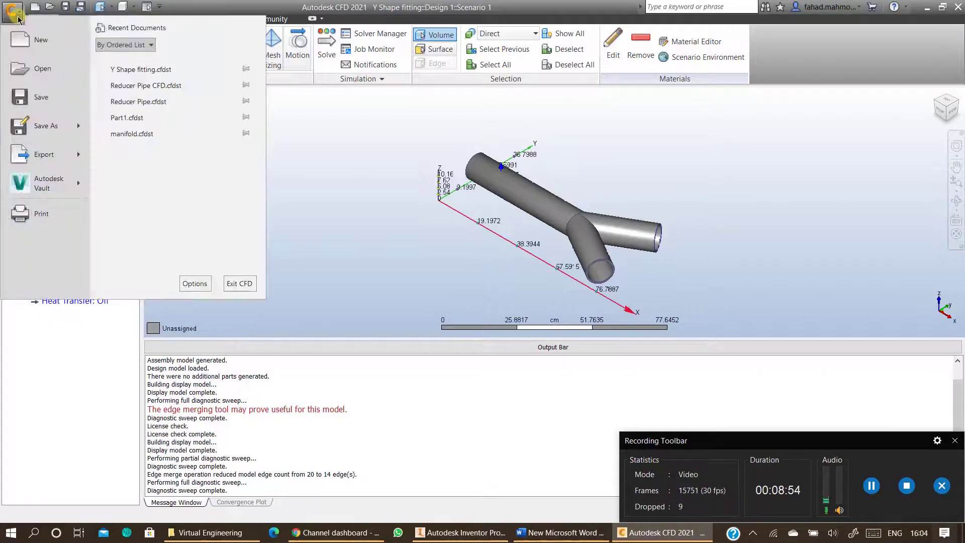
{"action": "left_click", "coordinate": [39, 124]}
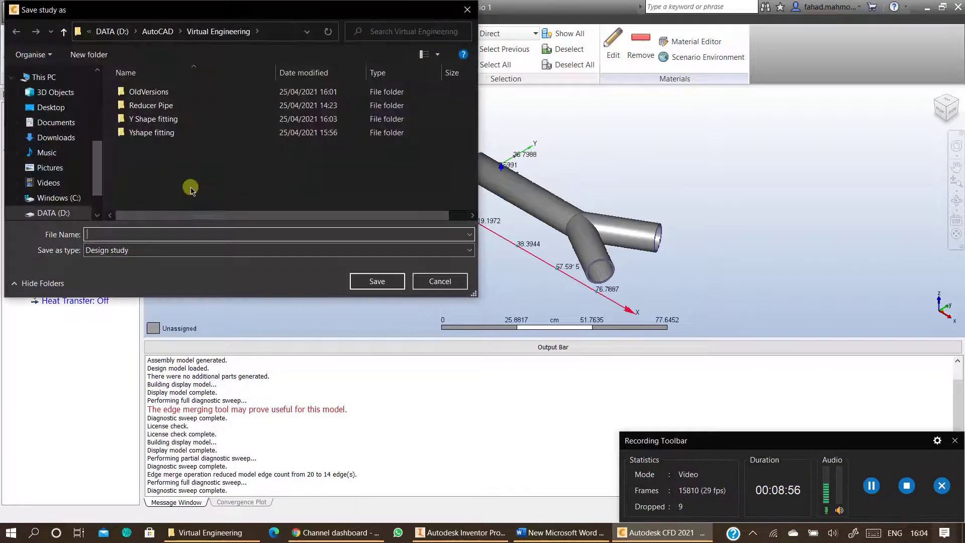
{"action": "scroll", "coordinate": [43, 144], "scroll_direction": "up", "scroll_amount": 5}
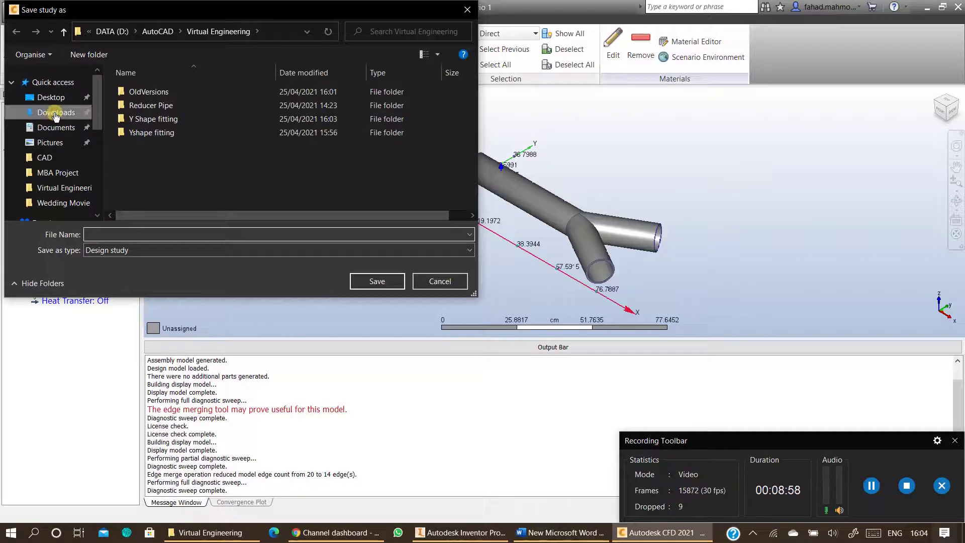
{"action": "left_click", "coordinate": [51, 112]}
{"action": "left_click", "coordinate": [157, 234]}
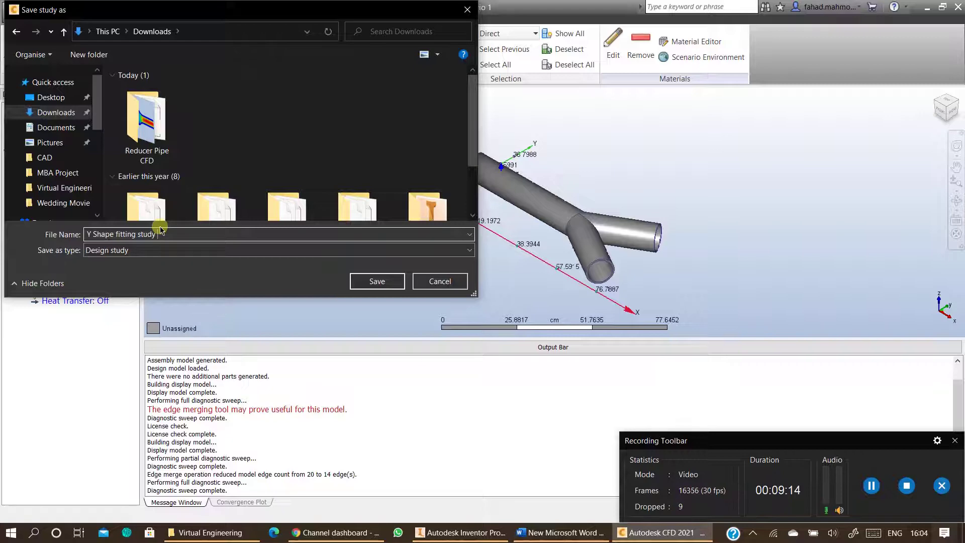
{"action": "key", "text": "Return"}
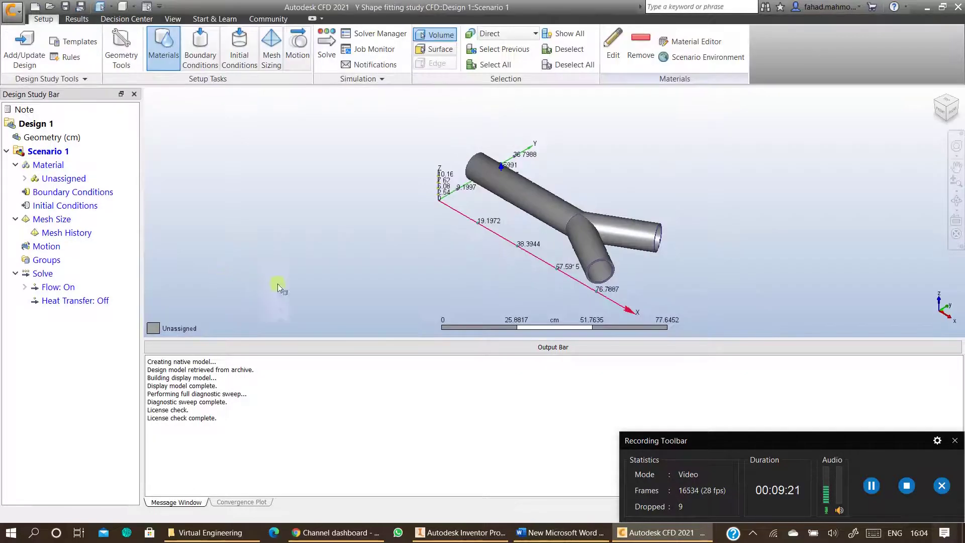
Step: Collapse the output bar and change the geometry's length units to mm
{"action": "left_click", "coordinate": [535, 348]}
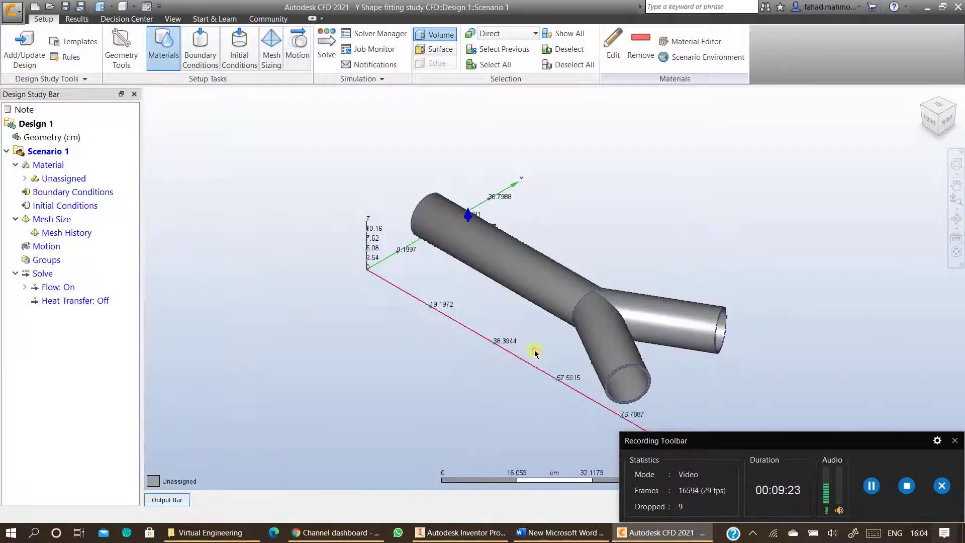
{"action": "middle_click_drag", "start_coordinate": [504, 316], "coordinate": [398, 263]}
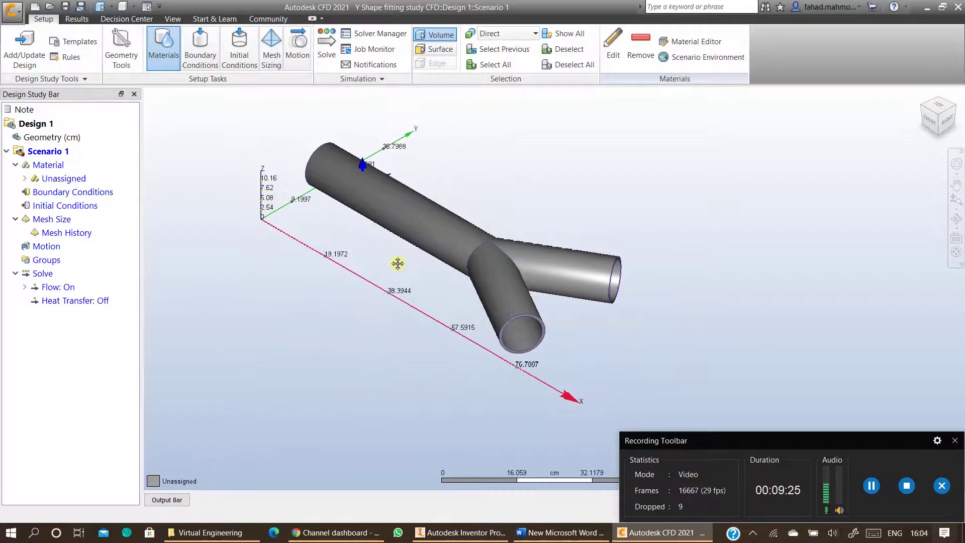
{"action": "right_click", "coordinate": [57, 140]}
{"action": "mouse_move", "coordinate": [83, 158]}
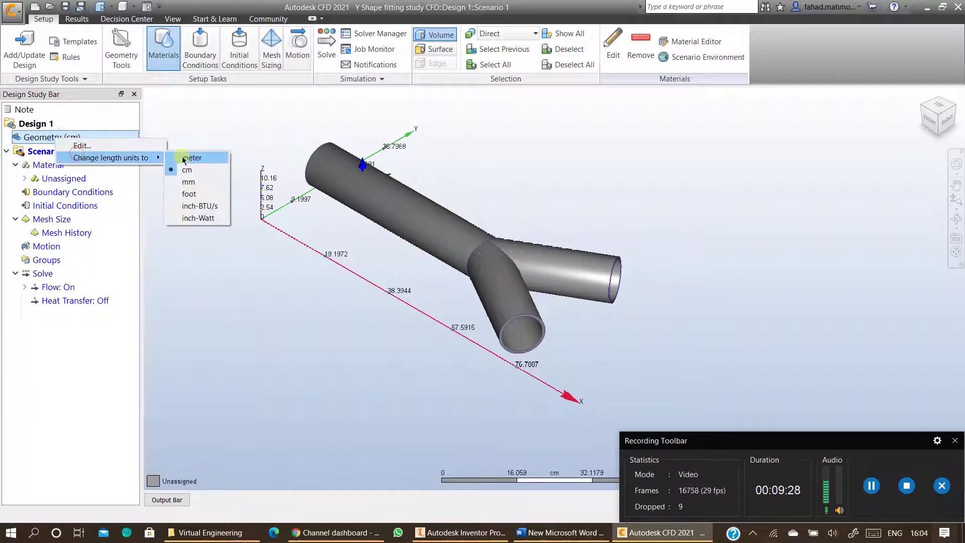
{"action": "left_click", "coordinate": [189, 182]}
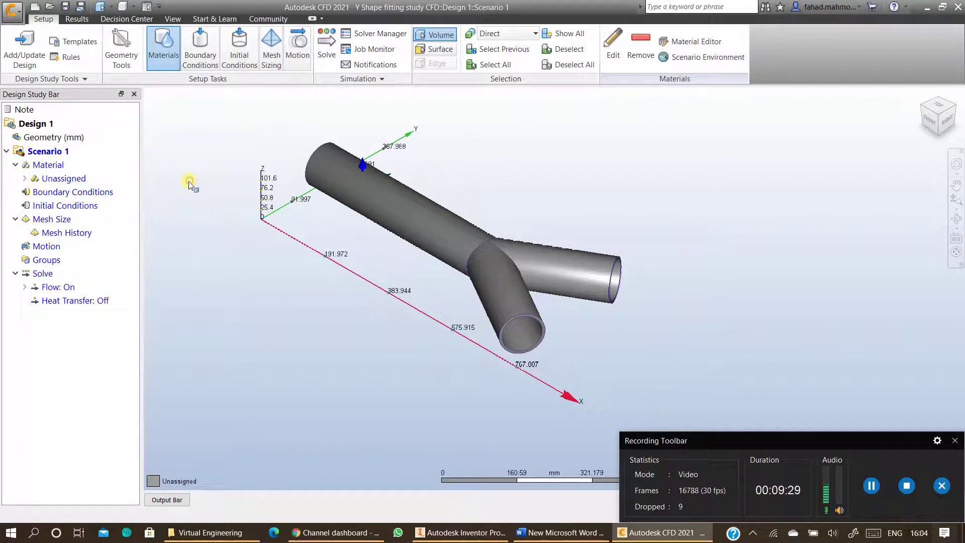
Step: Start a void fill in the geometry tools and build a surface from the inner end edge of the front branch
{"action": "left_click", "coordinate": [126, 62]}
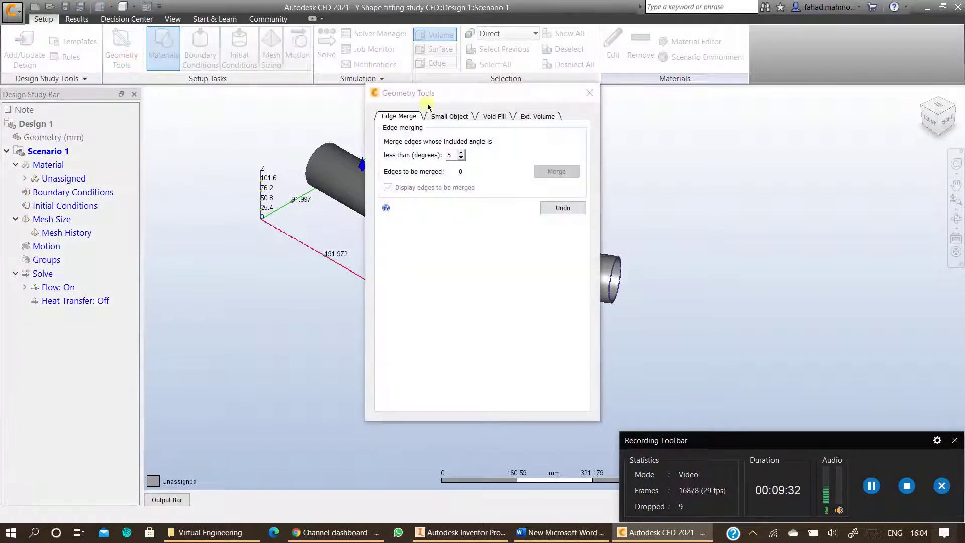
{"action": "left_click_drag", "start_coordinate": [428, 106], "coordinate": [117, 124]}
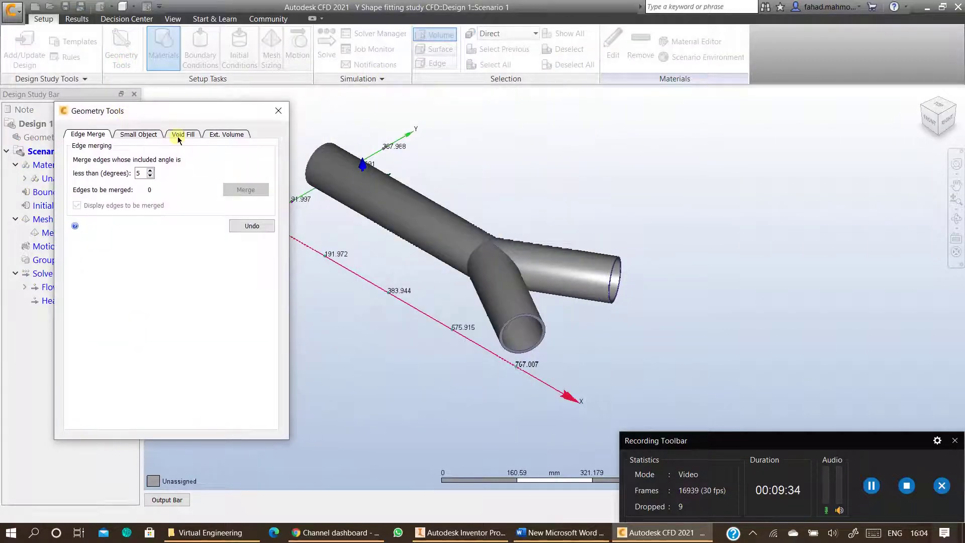
{"action": "left_click", "coordinate": [182, 135]}
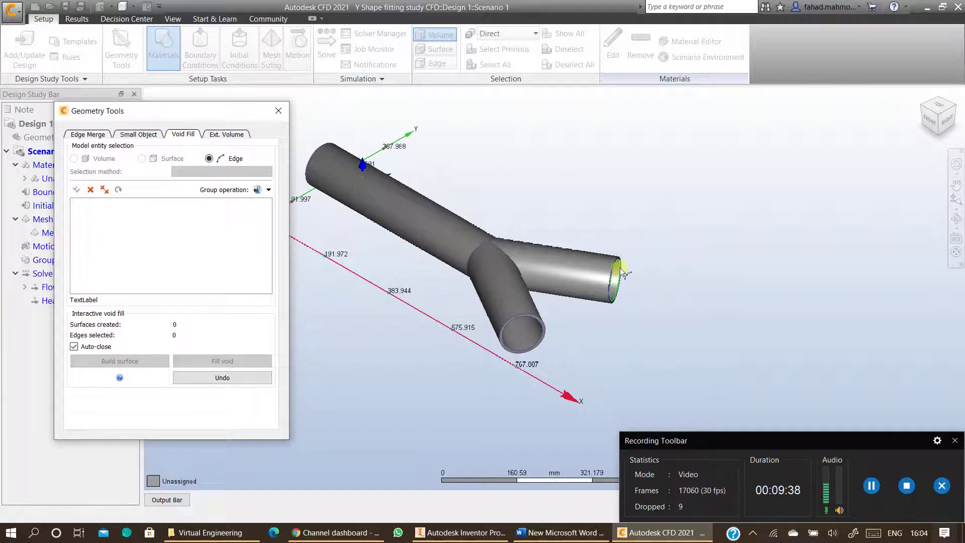
{"action": "scroll", "coordinate": [529, 331], "scroll_direction": "up", "scroll_amount": 5}
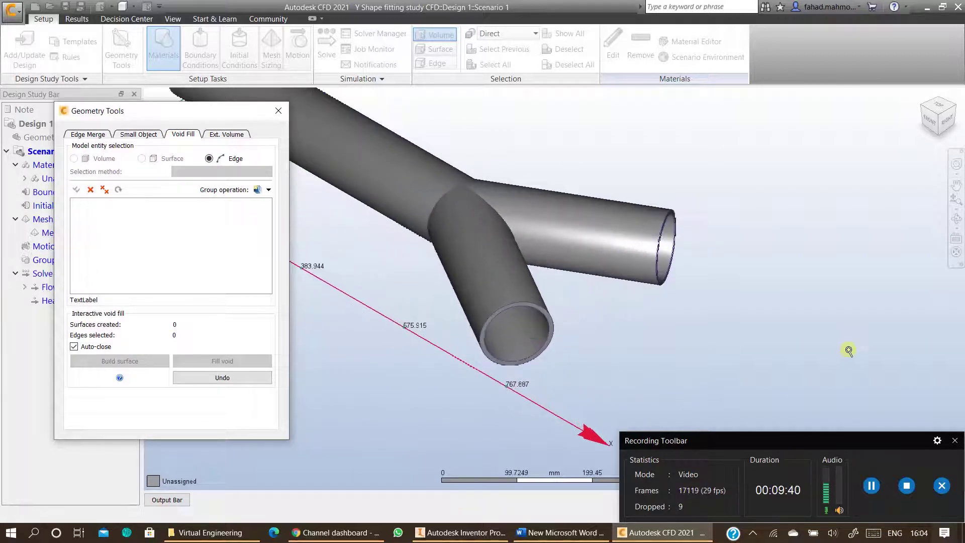
{"action": "scroll", "coordinate": [510, 324], "scroll_direction": "up", "scroll_amount": 1}
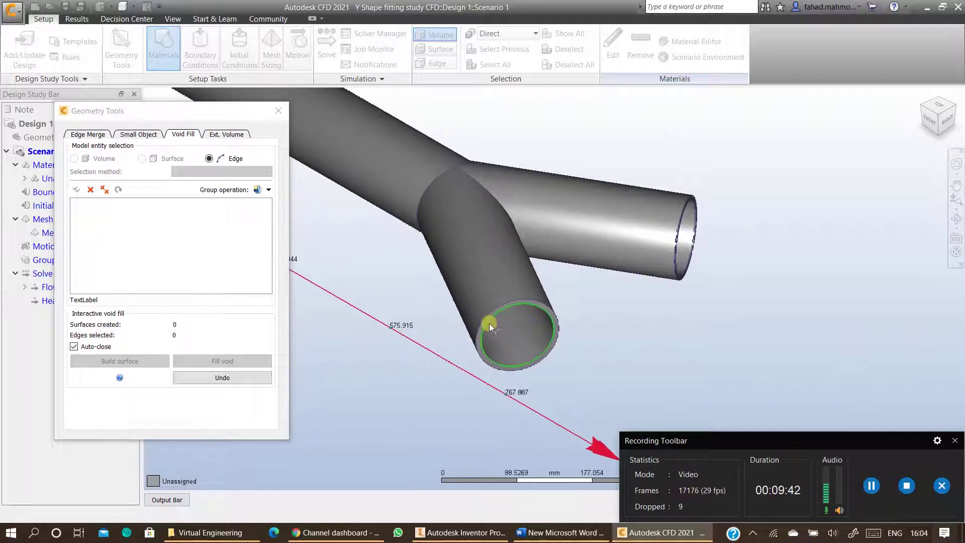
{"action": "left_click", "coordinate": [489, 324]}
{"action": "left_click", "coordinate": [146, 361]}
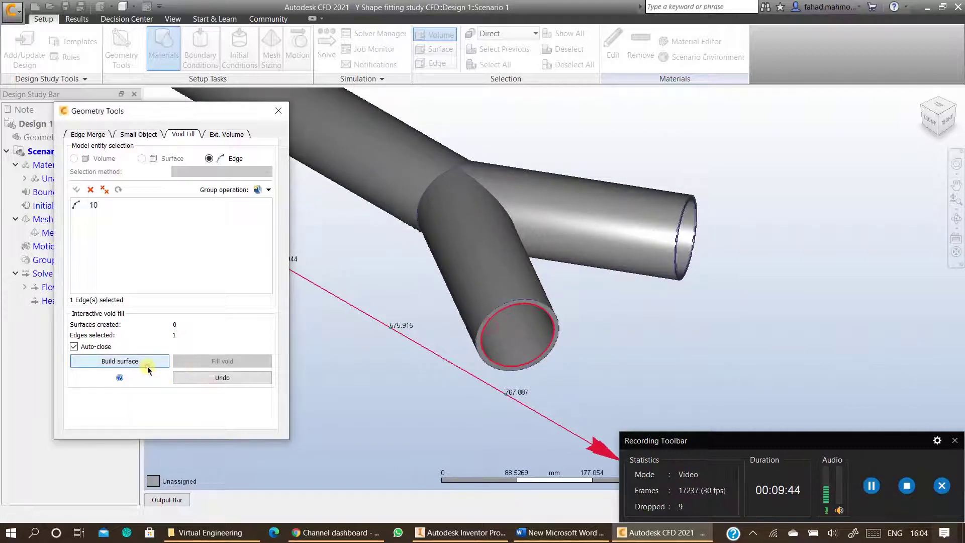
Step: Build a void-fill surface from the inner end edge of the second, still open branch
{"action": "left_click", "coordinate": [956, 218]}
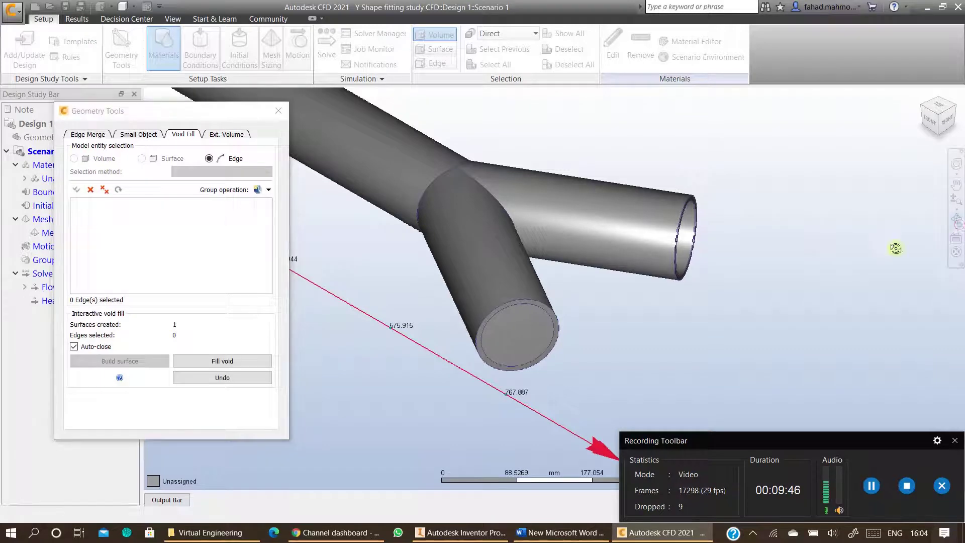
{"action": "left_click_drag", "start_coordinate": [633, 285], "coordinate": [489, 279]}
{"action": "middle_click_drag", "start_coordinate": [488, 279], "coordinate": [849, 195], "text": "shift"}
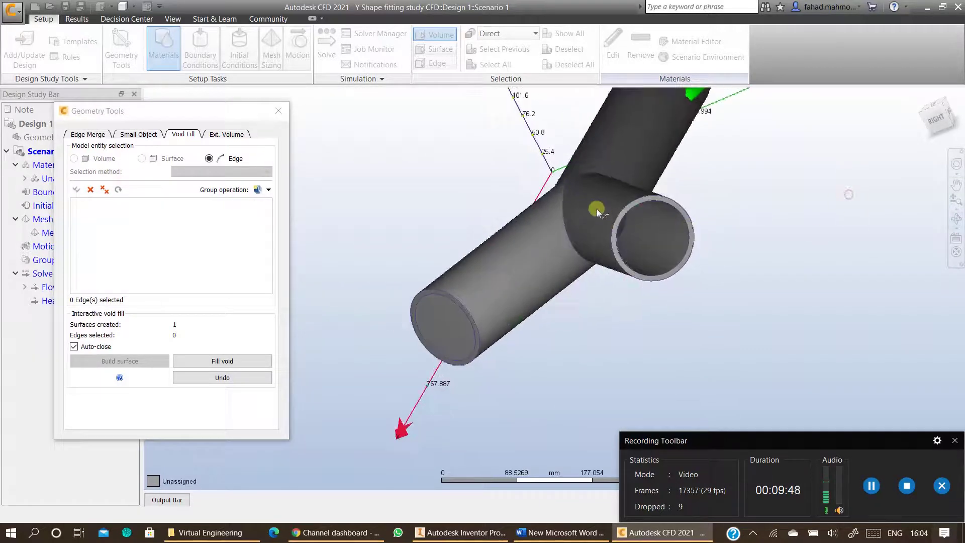
{"action": "scroll", "coordinate": [629, 216], "scroll_direction": "up", "scroll_amount": 3}
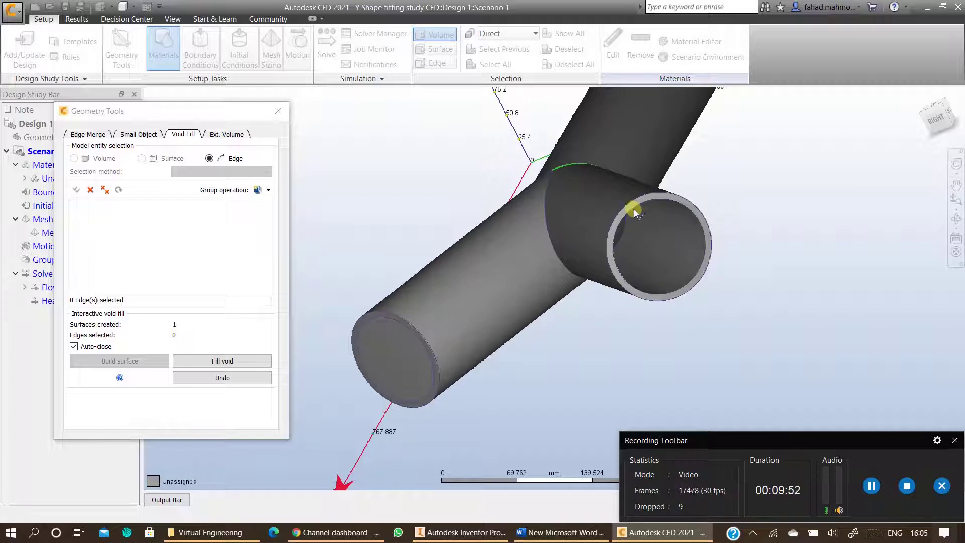
{"action": "scroll", "coordinate": [635, 209], "scroll_direction": "up", "scroll_amount": 2}
{"action": "scroll", "coordinate": [627, 212], "scroll_direction": "up", "scroll_amount": 2}
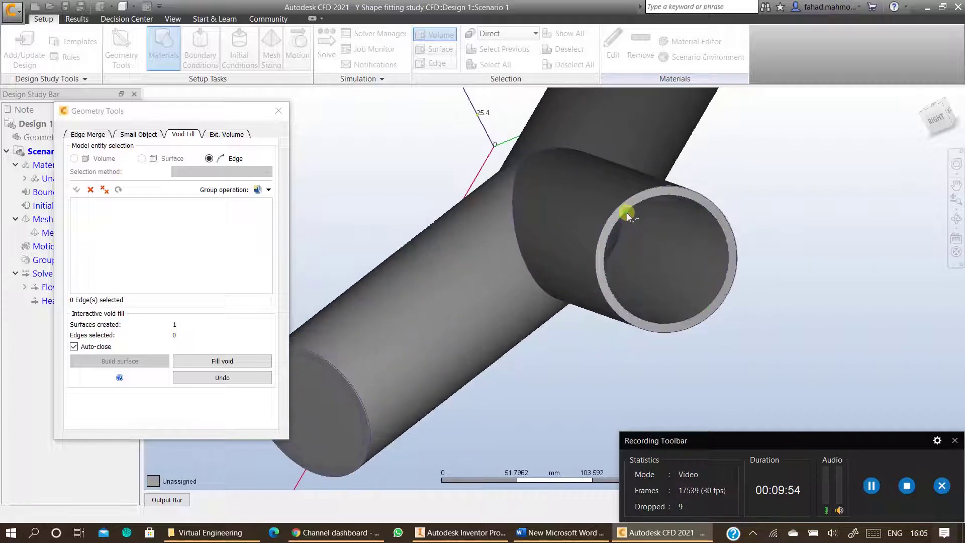
{"action": "left_click", "coordinate": [628, 211]}
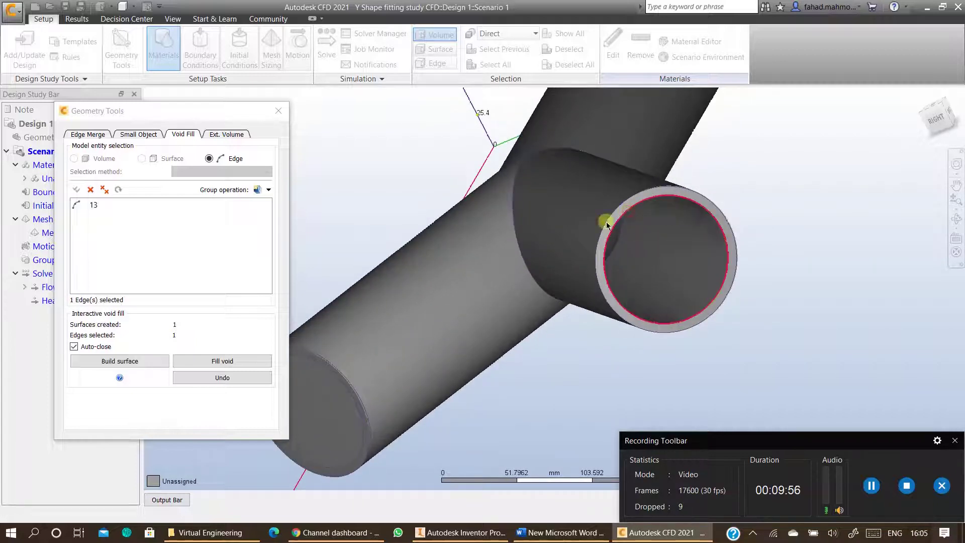
{"action": "left_click", "coordinate": [151, 361]}
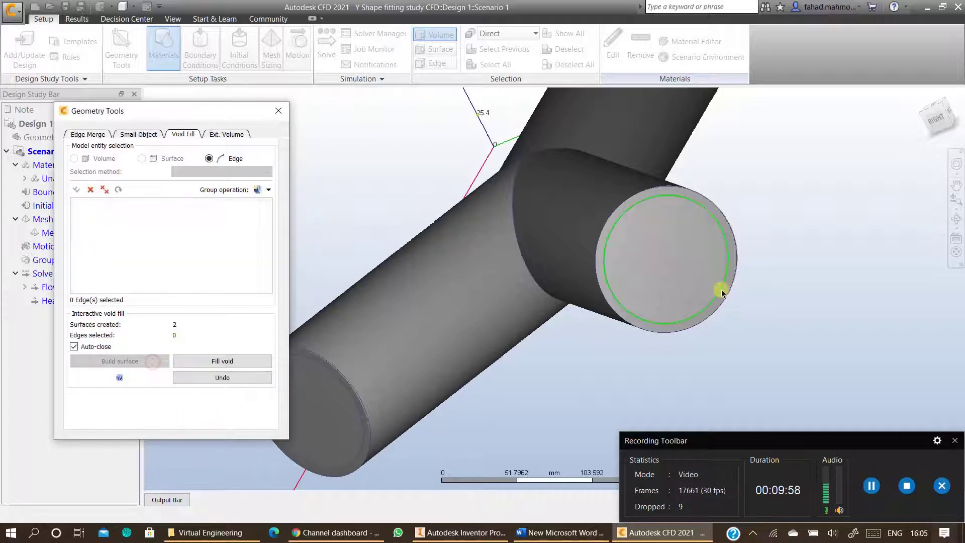
Step: Build a surface from the inner edge at the main pipe's open end and fill the enclosed void
{"action": "scroll", "coordinate": [722, 287], "scroll_direction": "down", "scroll_amount": 5}
{"action": "left_click", "coordinate": [956, 219]}
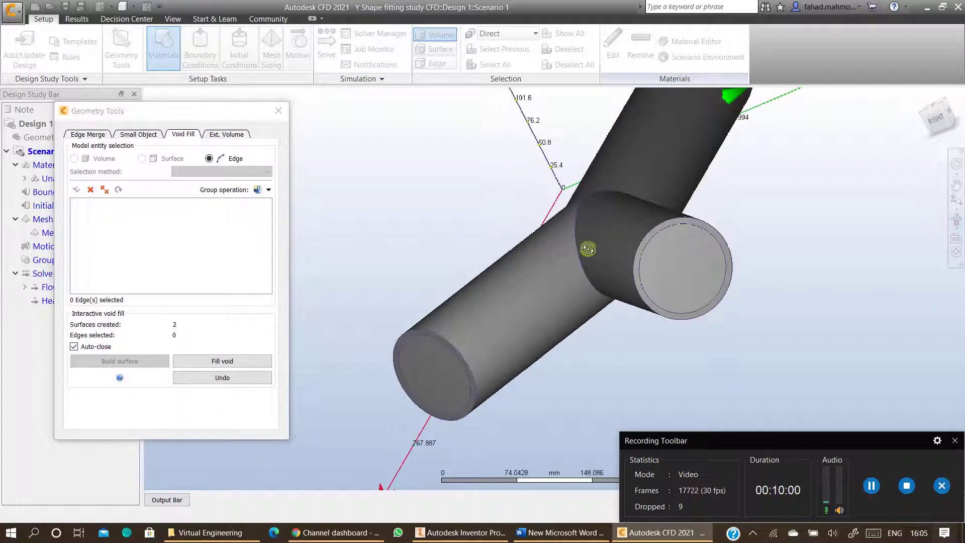
{"action": "mouse_move", "coordinate": [586, 248]}
{"action": "left_mouse_down"}
{"action": "mouse_move", "coordinate": [688, 198]}
{"action": "mouse_move", "coordinate": [706, 248]}
{"action": "left_mouse_up"}
{"action": "scroll", "coordinate": [706, 248], "scroll_direction": "down", "scroll_amount": 2}
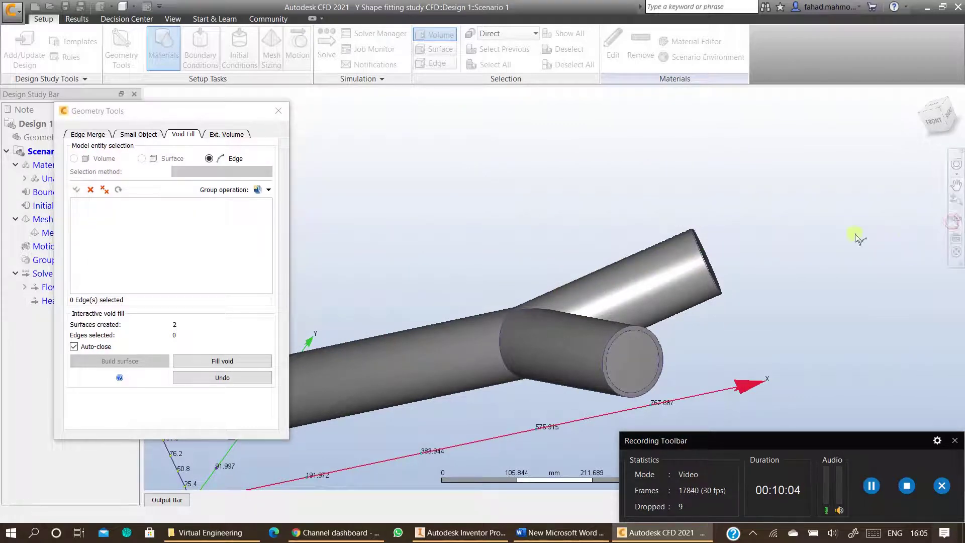
{"action": "left_click", "coordinate": [958, 226]}
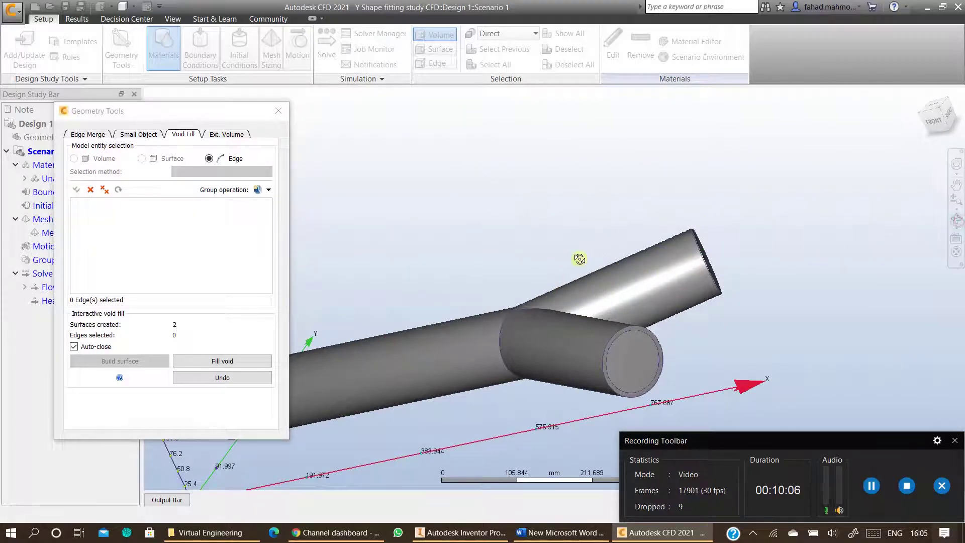
{"action": "left_click_drag", "start_coordinate": [579, 258], "coordinate": [729, 194]}
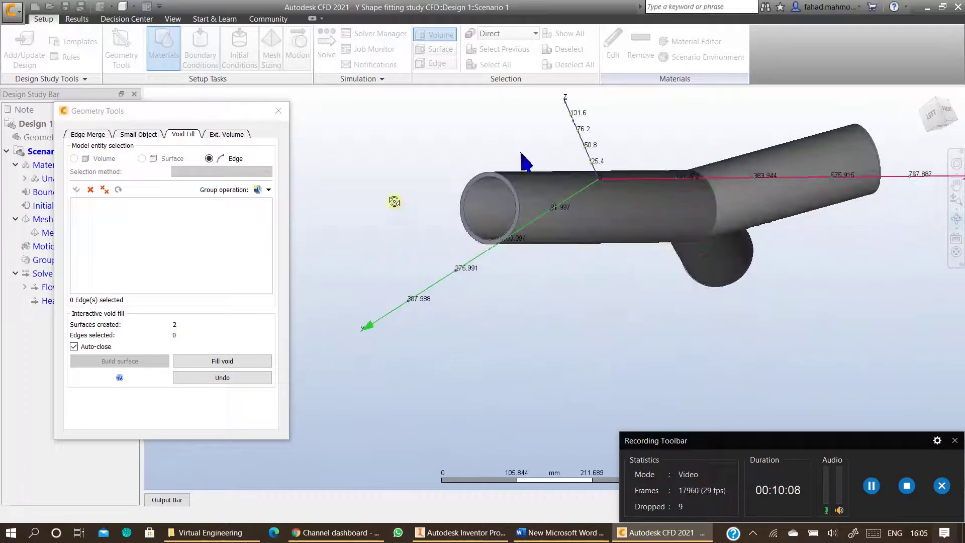
{"action": "scroll", "coordinate": [402, 194], "scroll_direction": "up", "scroll_amount": 5}
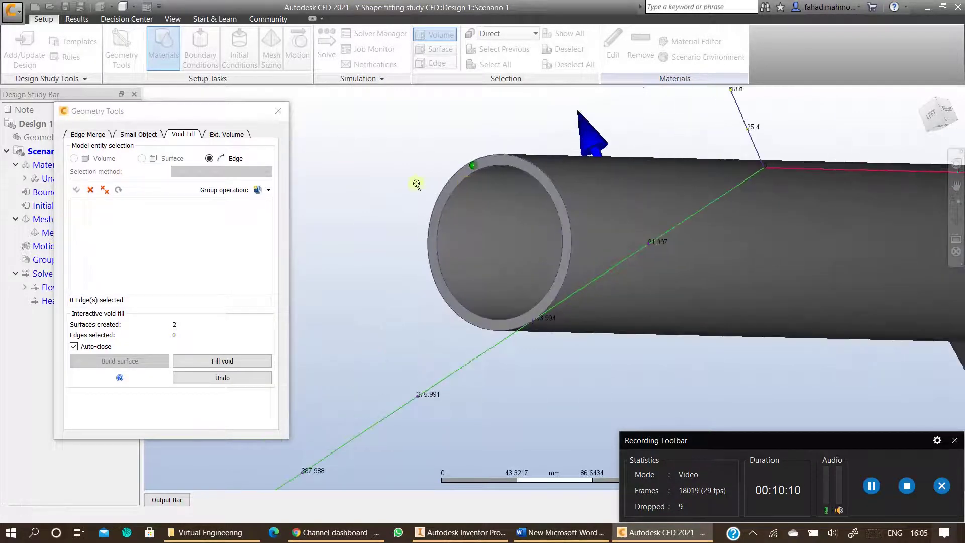
{"action": "left_click", "coordinate": [449, 198]}
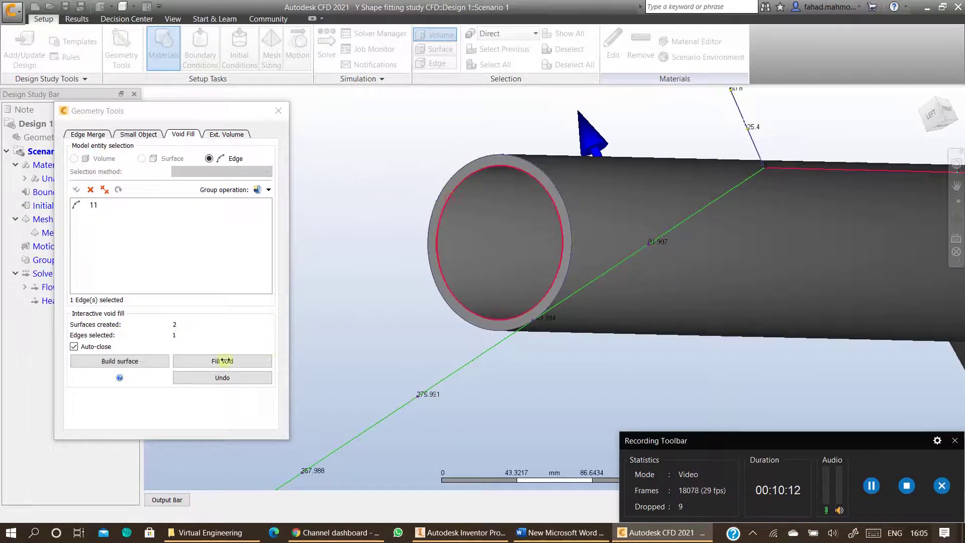
{"action": "left_click", "coordinate": [137, 362]}
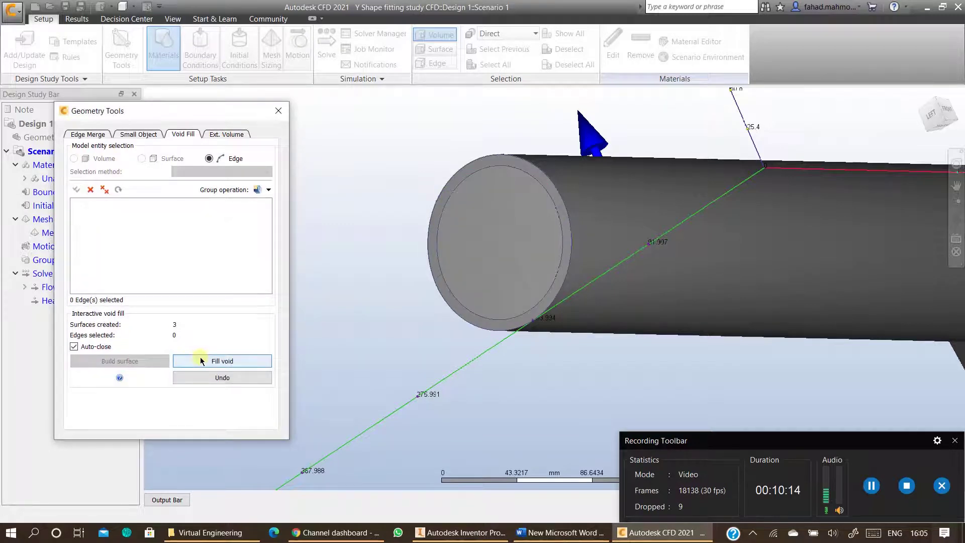
{"action": "left_click", "coordinate": [202, 361]}
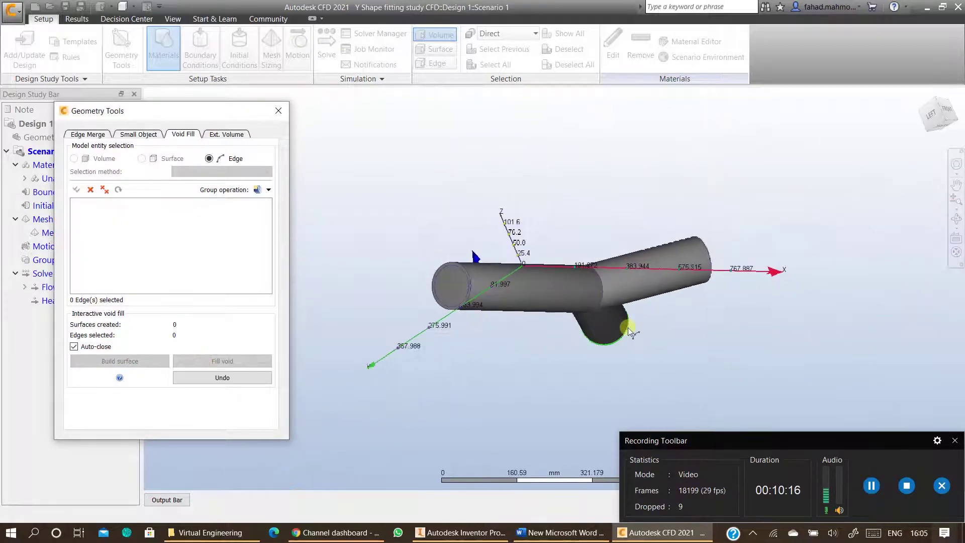
{"action": "left_click", "coordinate": [279, 111]}
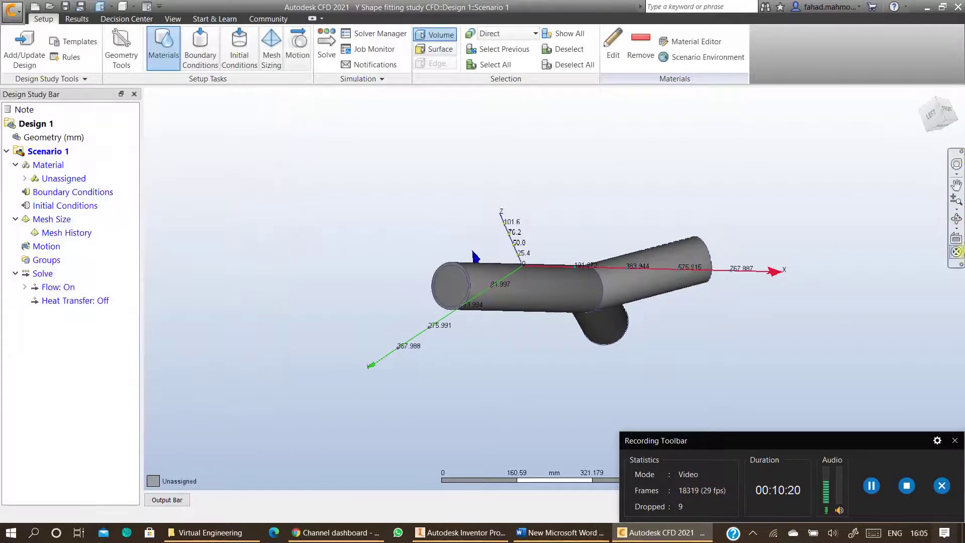
Step: Examine the capped Y fitting from above and from the front, including its junction and closed ends
{"action": "left_click", "coordinate": [956, 219]}
{"action": "left_click_drag", "start_coordinate": [588, 211], "coordinate": [582, 340]}
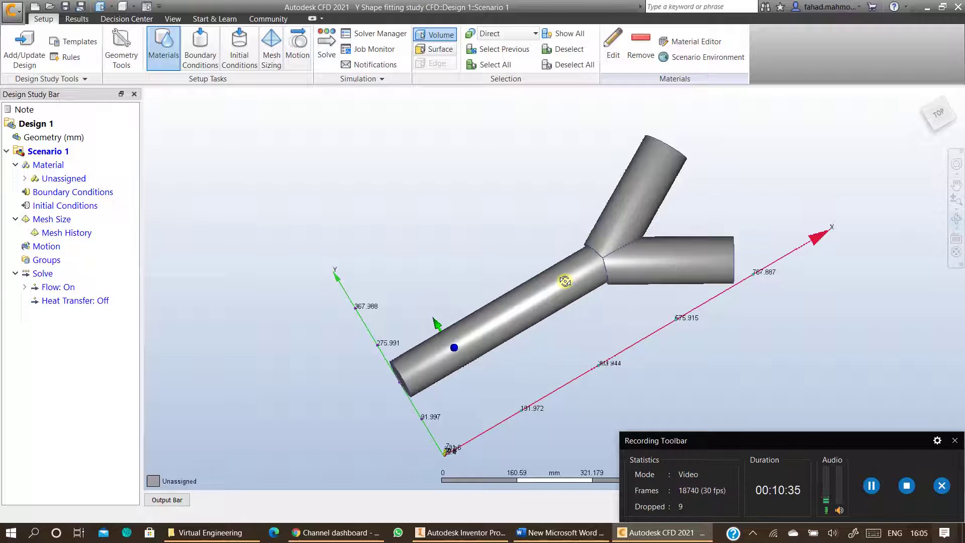
{"action": "middle_click", "coordinate": [633, 229], "text": "ctrl"}
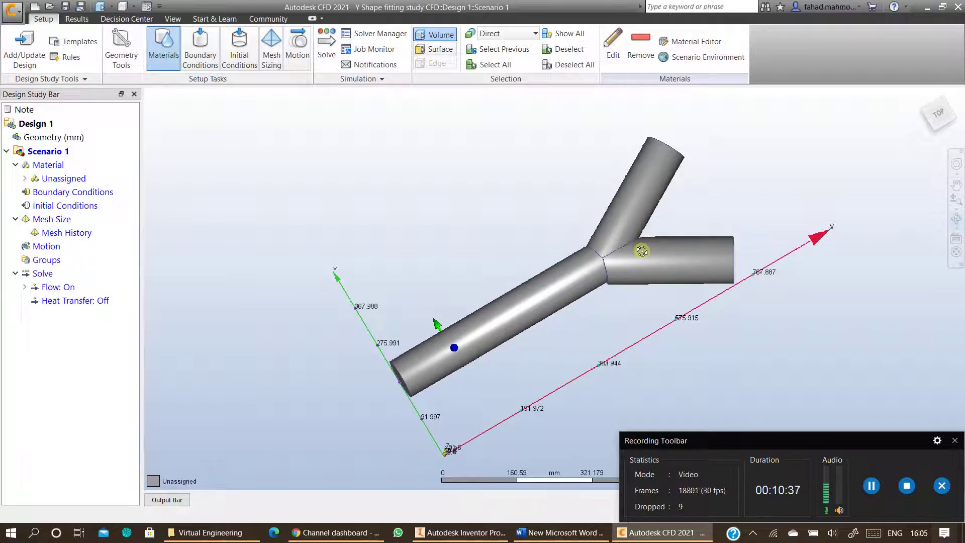
{"action": "middle_click", "coordinate": [642, 250], "text": "ctrl"}
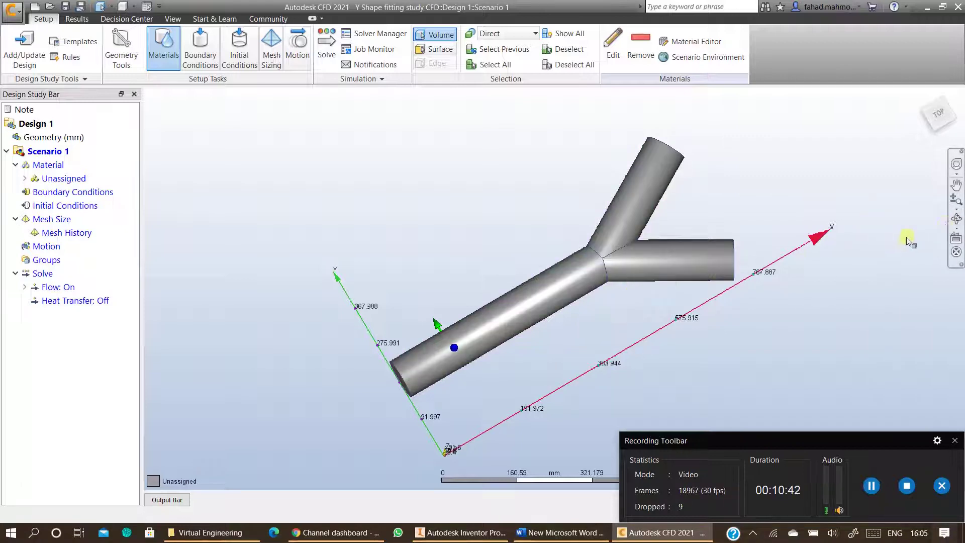
{"action": "left_click", "coordinate": [957, 225]}
{"action": "left_click_drag", "start_coordinate": [609, 319], "coordinate": [493, 271]}
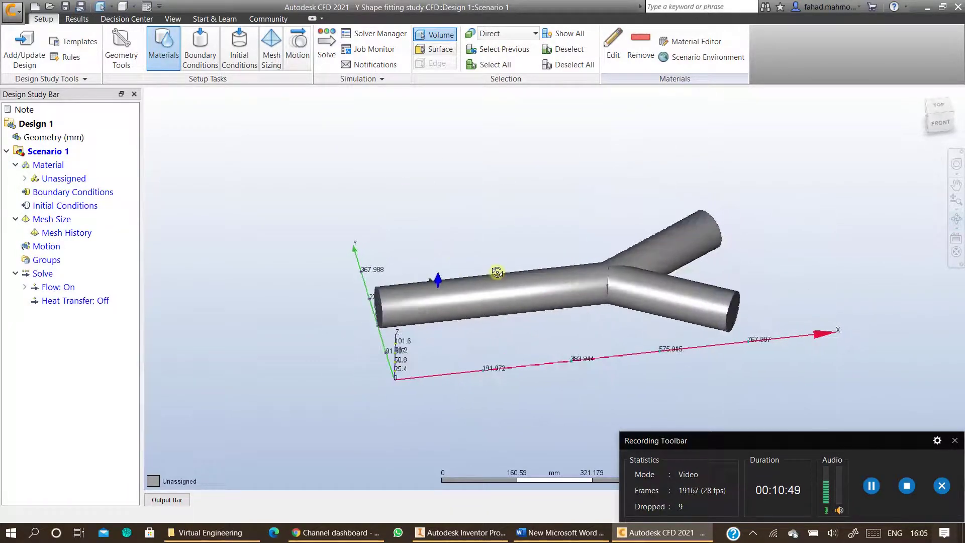
{"action": "middle_click", "coordinate": [537, 293], "text": "ctrl"}
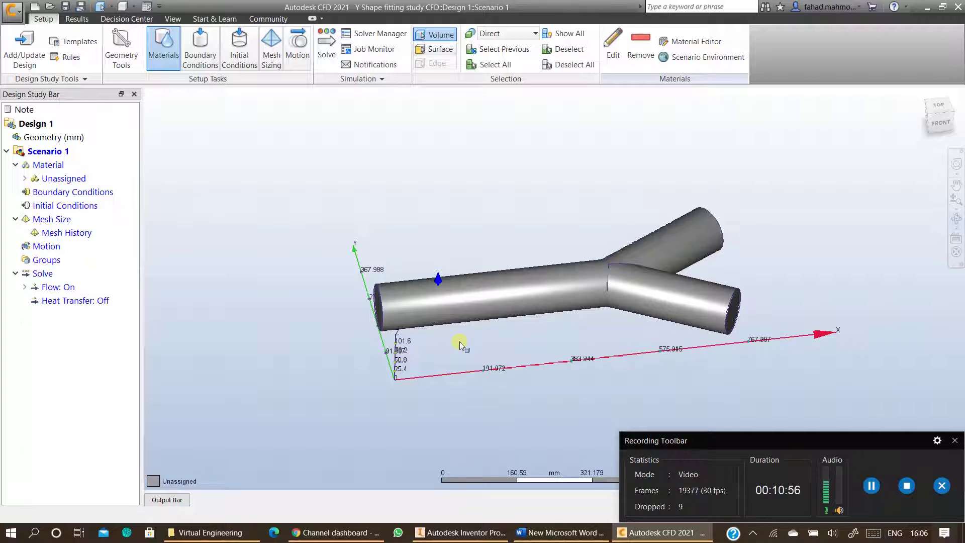
Step: Check which part of the Y fitting each unassigned Part1 body represents
{"action": "left_click", "coordinate": [552, 302]}
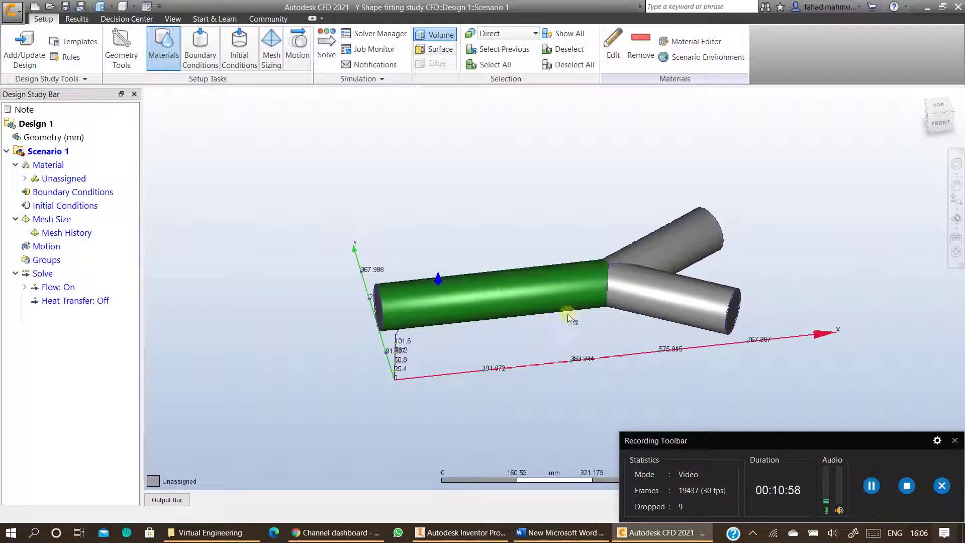
{"action": "left_click", "coordinate": [537, 296]}
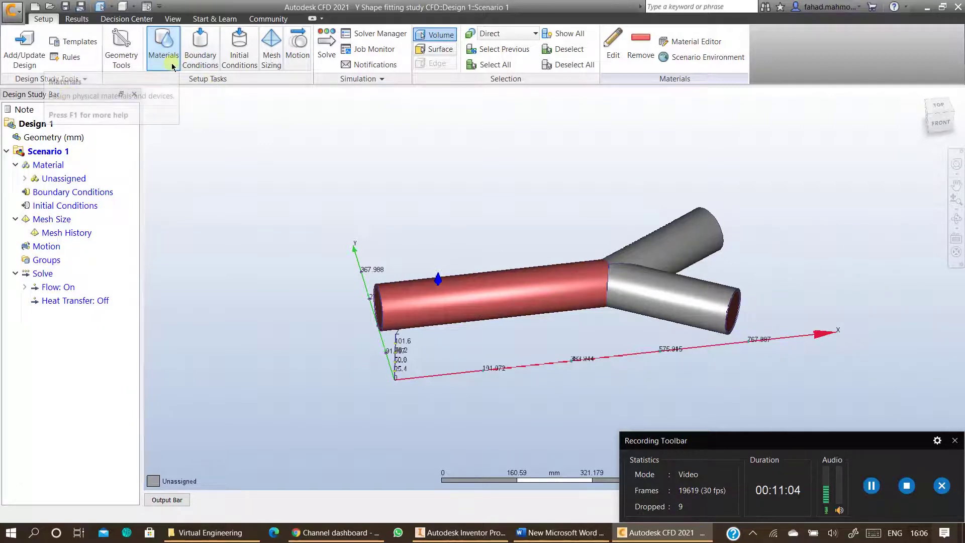
{"action": "left_click", "coordinate": [24, 178]}
{"action": "left_click", "coordinate": [68, 196]}
{"action": "left_click", "coordinate": [75, 205]}
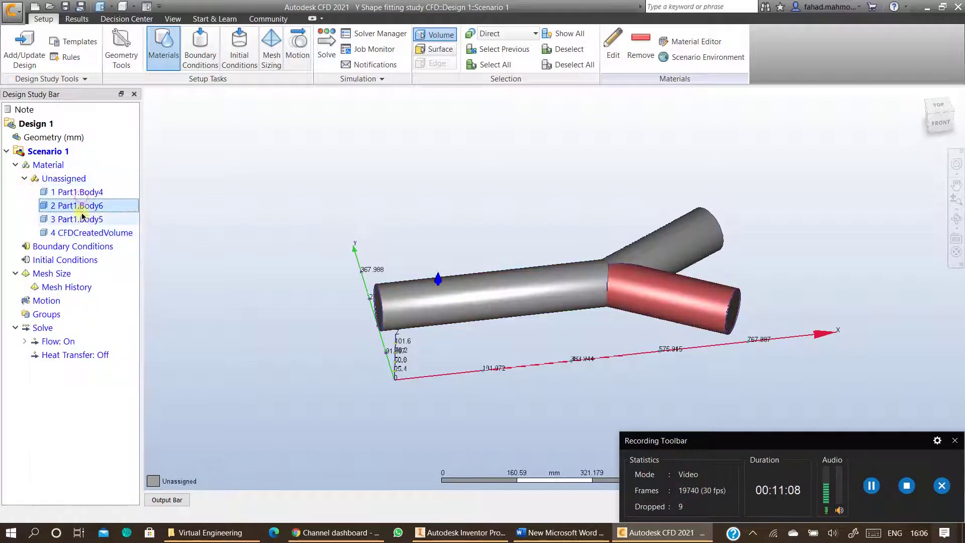
{"action": "left_click", "coordinate": [80, 219]}
Step: Assign the fluid material Water to the CFDCreatedVolume inside the fitting
{"action": "left_click", "coordinate": [84, 233]}
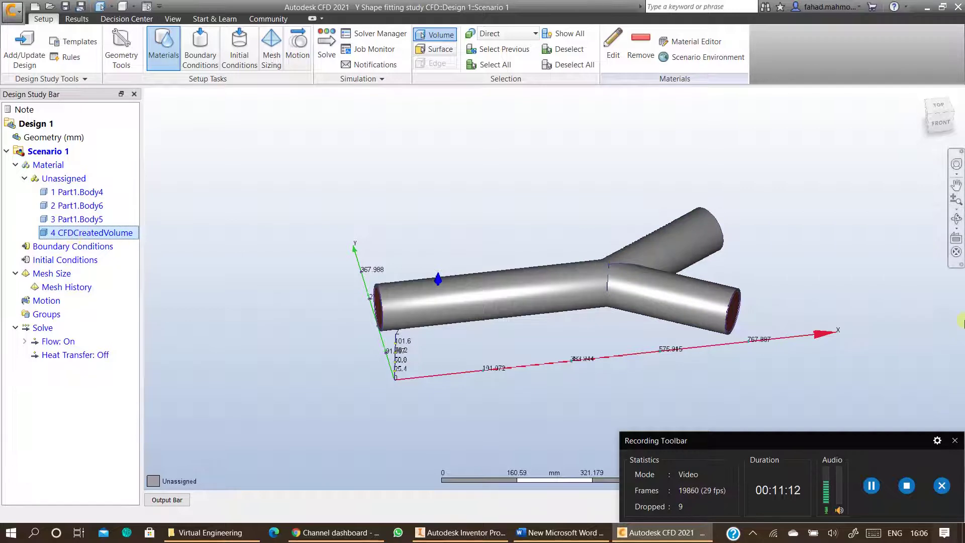
{"action": "left_click", "coordinate": [956, 219]}
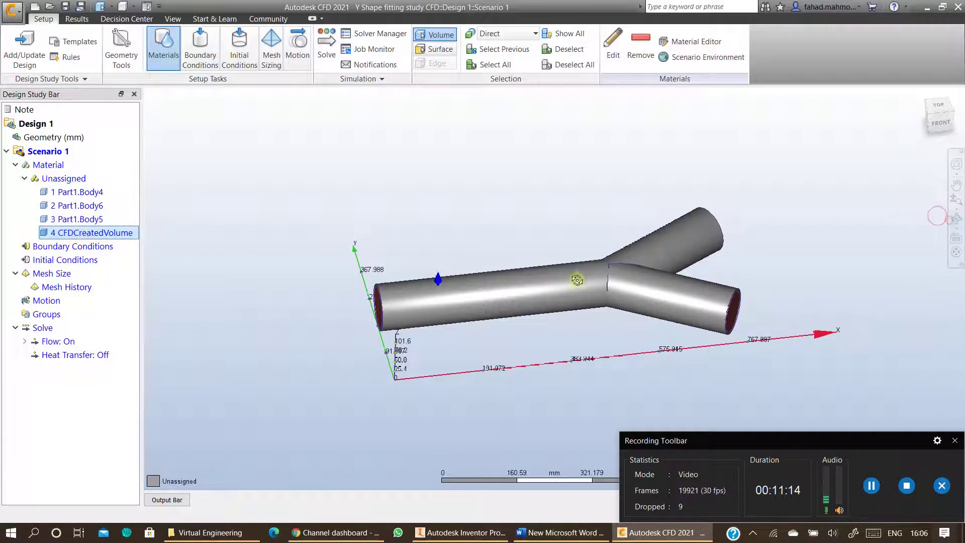
{"action": "left_click_drag", "start_coordinate": [577, 279], "coordinate": [518, 293]}
{"action": "scroll", "coordinate": [446, 298], "scroll_direction": "up", "scroll_amount": 1}
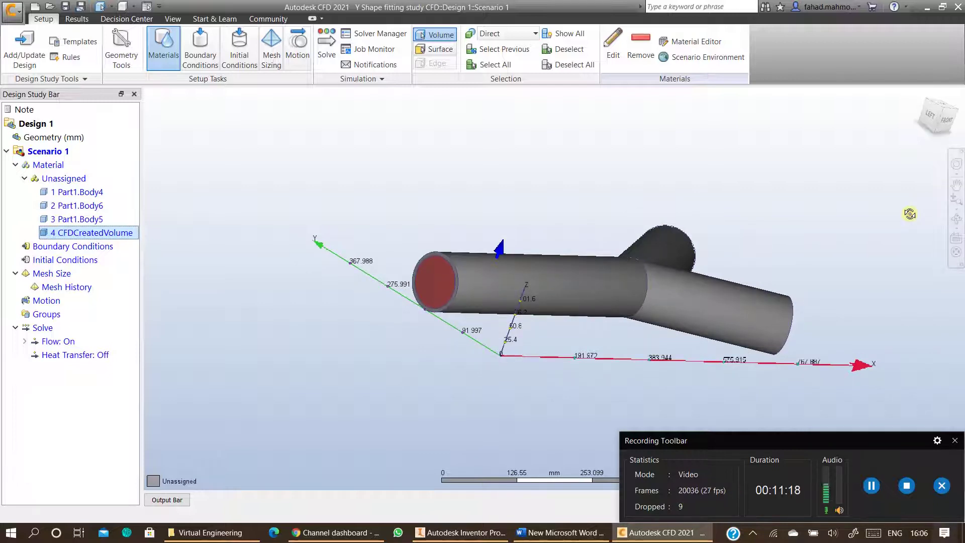
{"action": "left_click", "coordinate": [613, 47]}
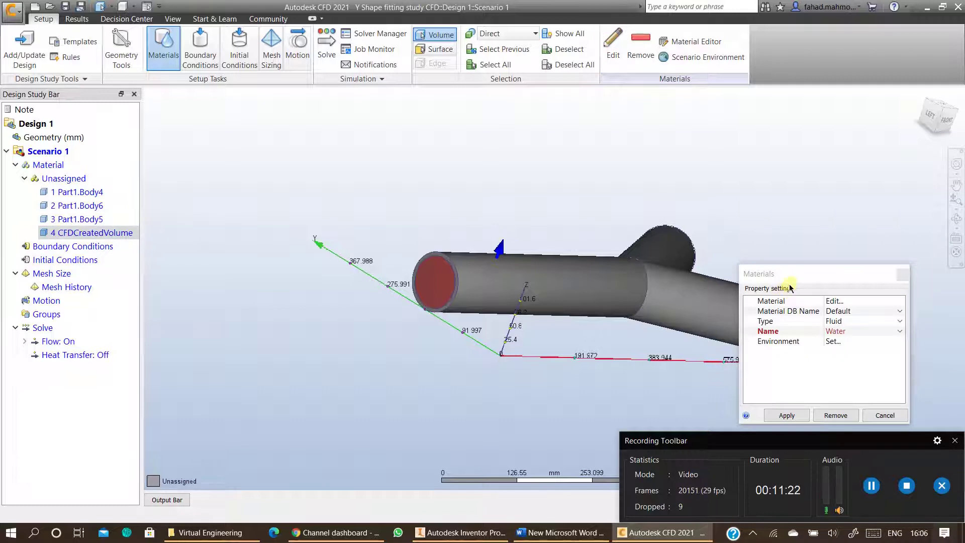
{"action": "left_click", "coordinate": [798, 323]}
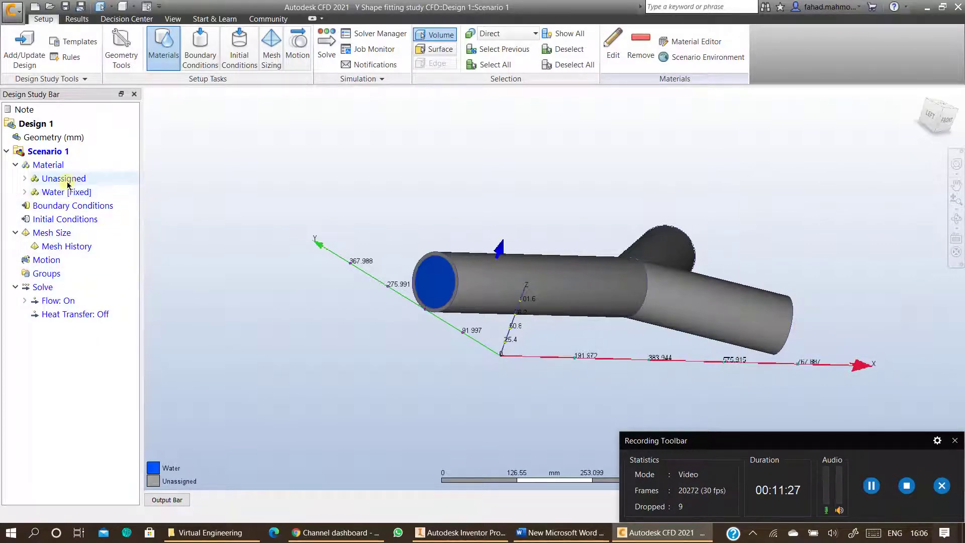
Step: Assign the solid material Steel to the three remaining unassigned pipe bodies of the fitting
{"action": "left_click", "coordinate": [25, 178]}
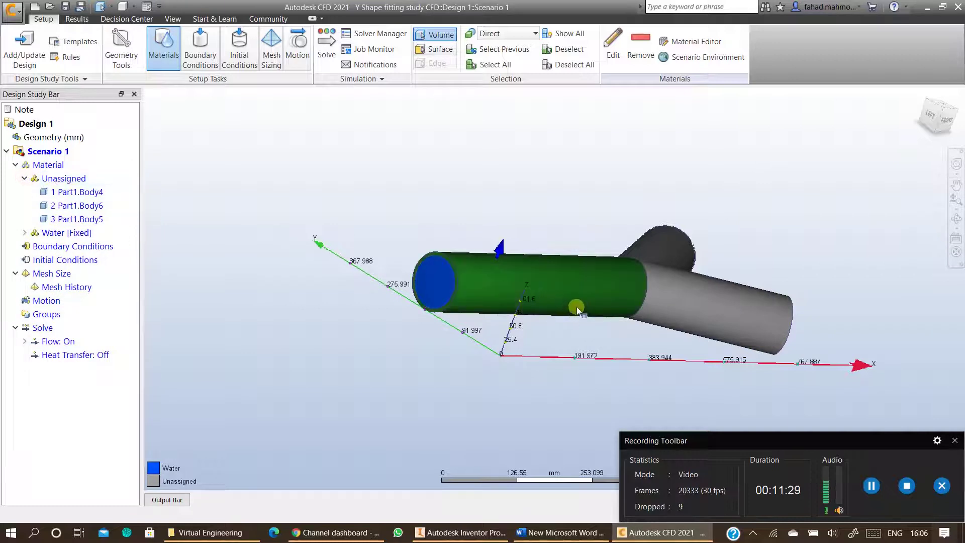
{"action": "left_click", "coordinate": [610, 282]}
{"action": "left_click", "coordinate": [689, 287]}
{"action": "left_click", "coordinate": [675, 245]}
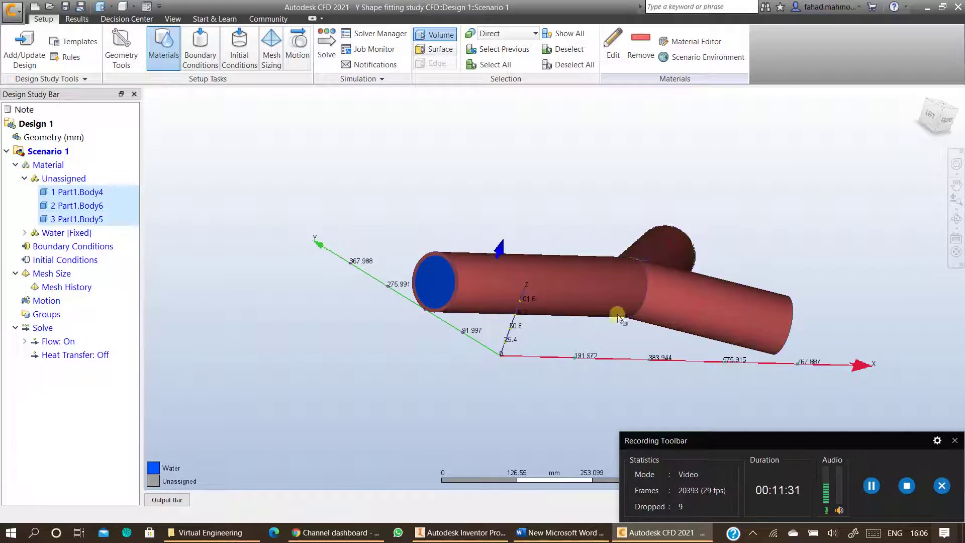
{"action": "left_click", "coordinate": [613, 50]}
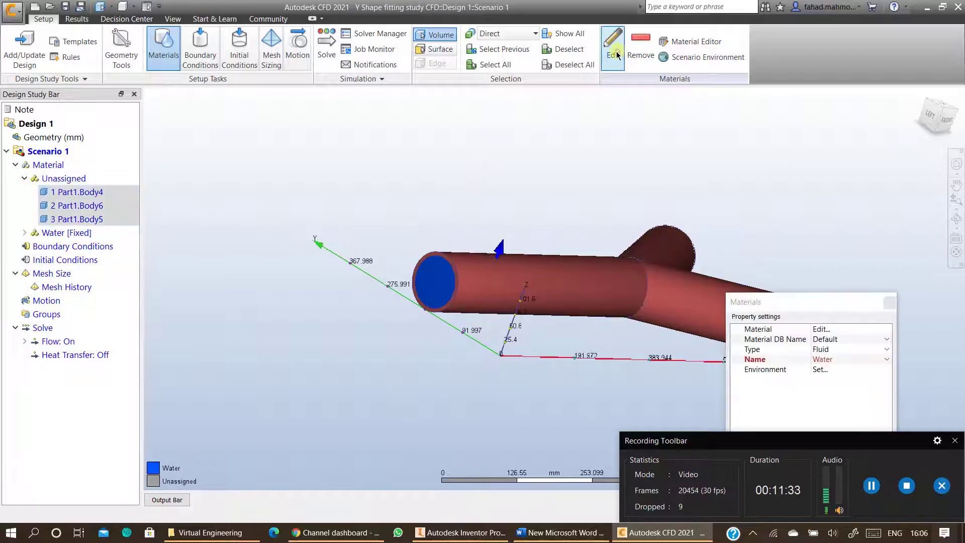
{"action": "left_click_drag", "start_coordinate": [750, 300], "coordinate": [184, 88]}
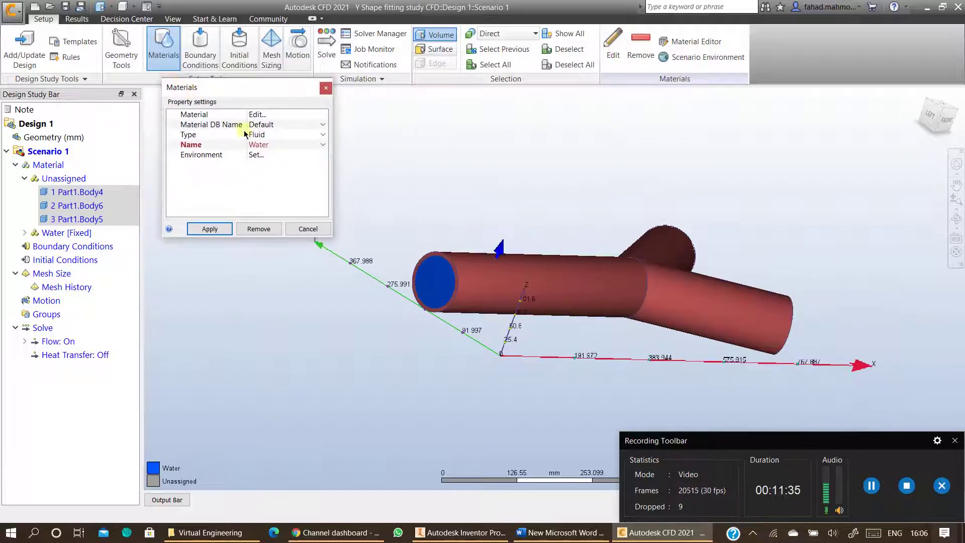
{"action": "left_click", "coordinate": [261, 139]}
{"action": "left_click", "coordinate": [264, 150]}
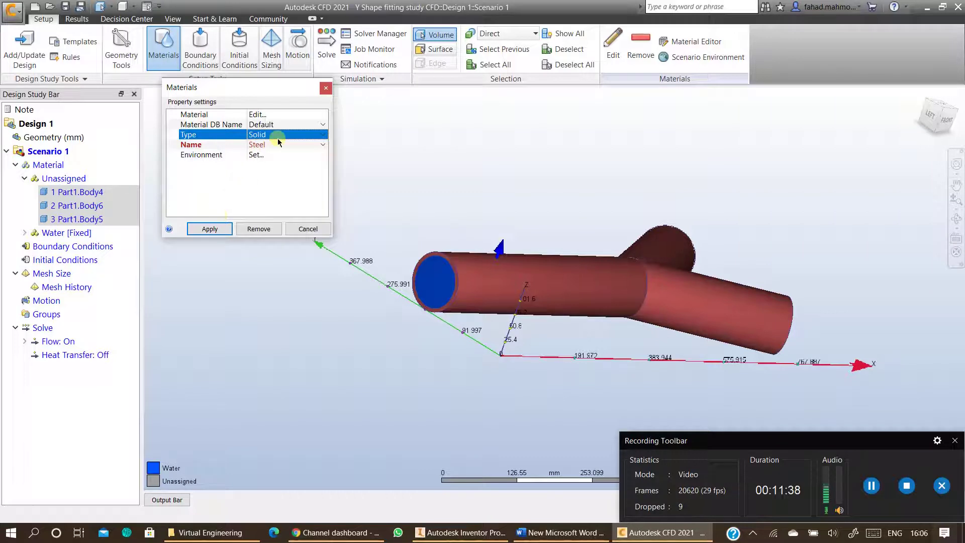
{"action": "left_click", "coordinate": [273, 145]}
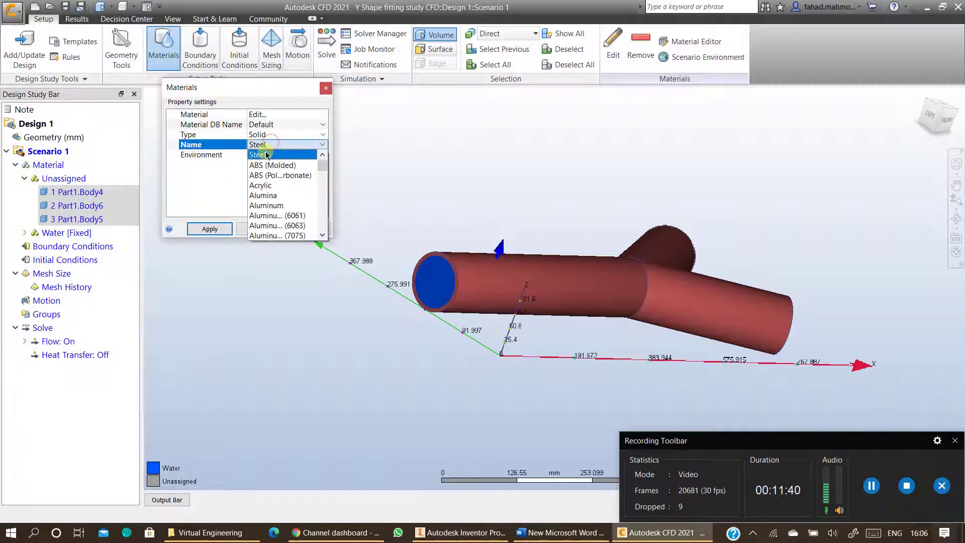
{"action": "left_click", "coordinate": [266, 155]}
{"action": "left_click", "coordinate": [210, 229]}
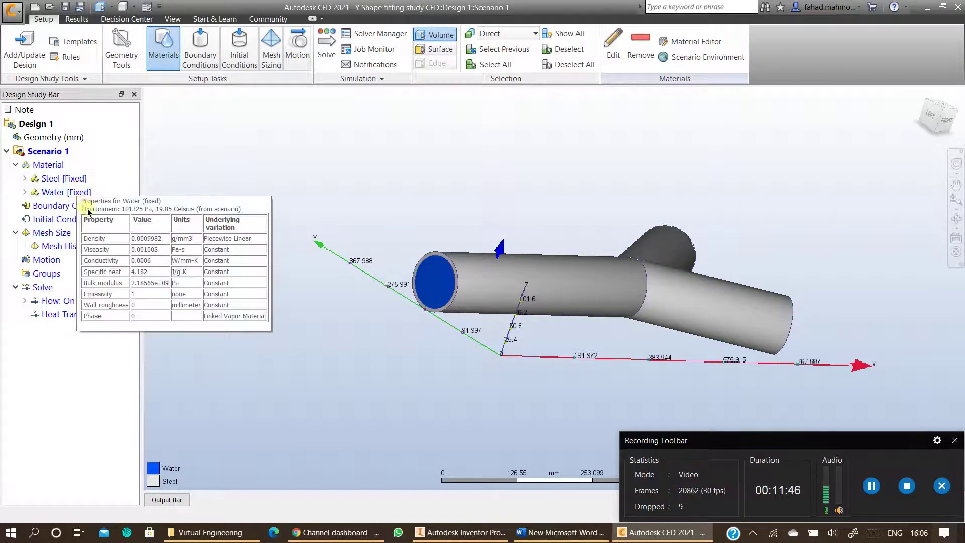
Step: Start the boundary conditions setup and consult the Y fitting drawing in Word before returning to Autodesk CFD
{"action": "left_click", "coordinate": [196, 52]}
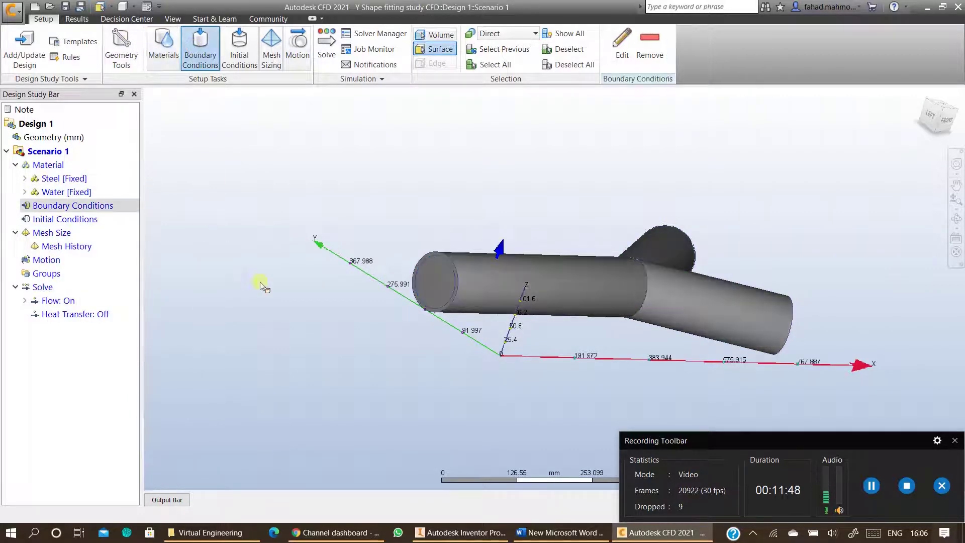
{"action": "left_click", "coordinate": [529, 525]}
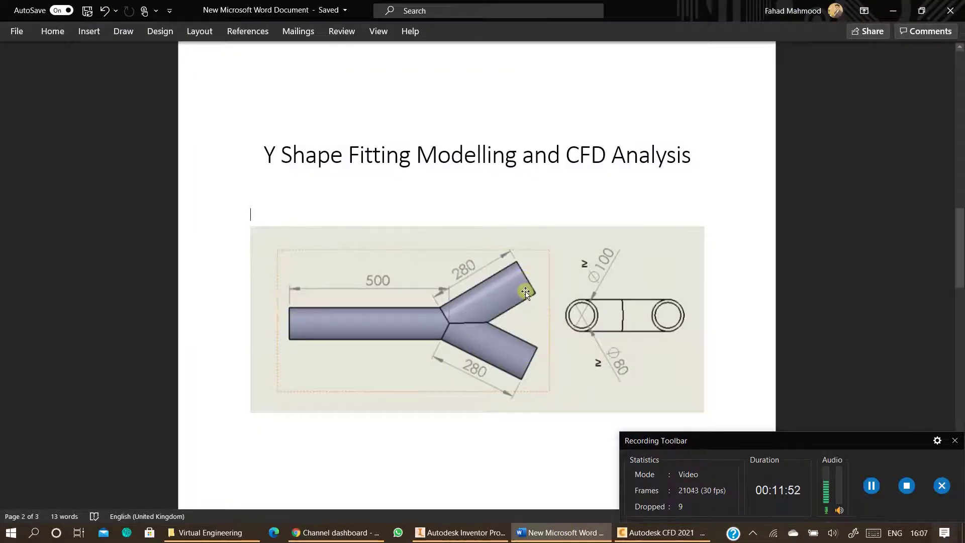
{"action": "left_click", "coordinate": [634, 532]}
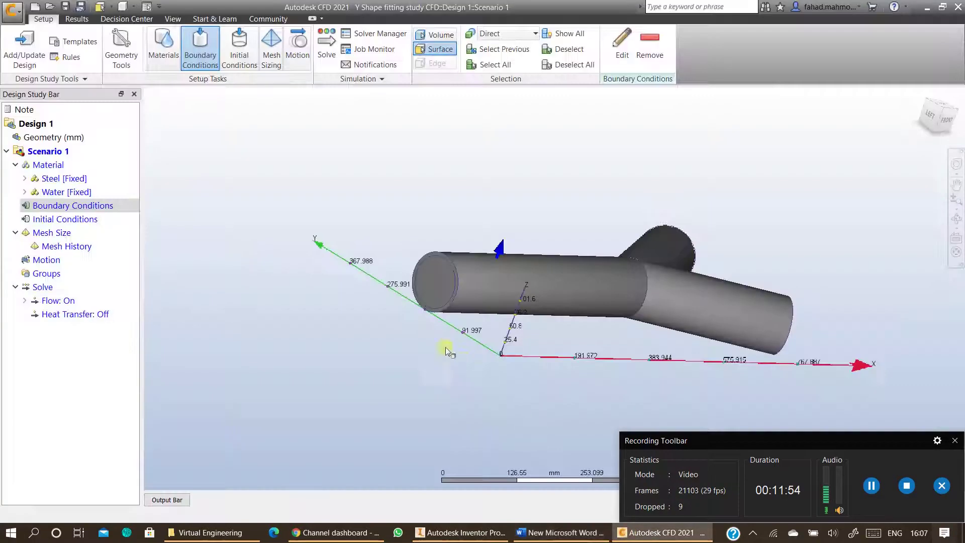
Step: Apply a normal velocity boundary condition of 150 m/s to the fluid face at the main pipe's open end
{"action": "left_click", "coordinate": [424, 284]}
{"action": "left_click", "coordinate": [622, 47]}
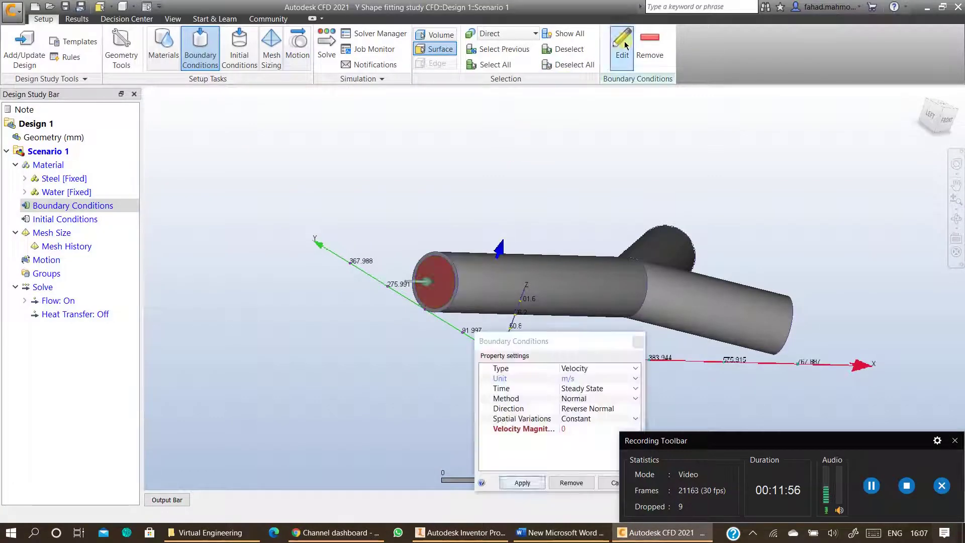
{"action": "left_click_drag", "start_coordinate": [538, 341], "coordinate": [186, 144]}
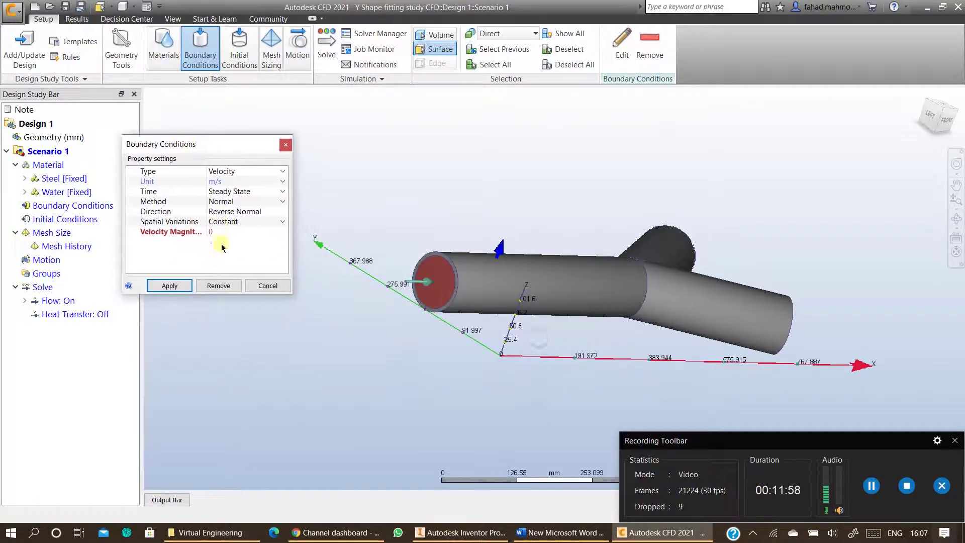
{"action": "left_click", "coordinate": [221, 233]}
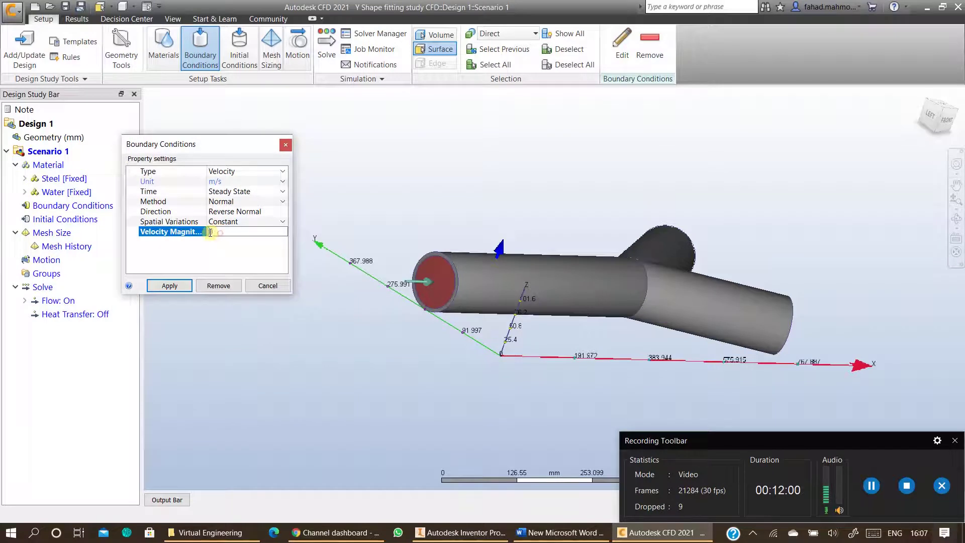
{"action": "left_click", "coordinate": [218, 232]}
{"action": "left_click", "coordinate": [169, 285]}
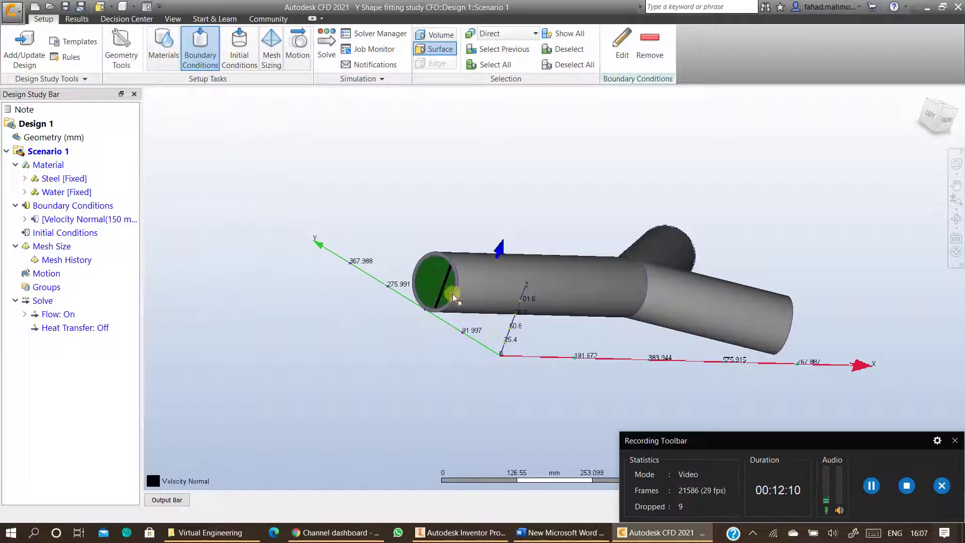
Step: Apply a 0 Pa gage pressure boundary condition to the fluid faces at both branch ends
{"action": "left_click", "coordinate": [956, 220]}
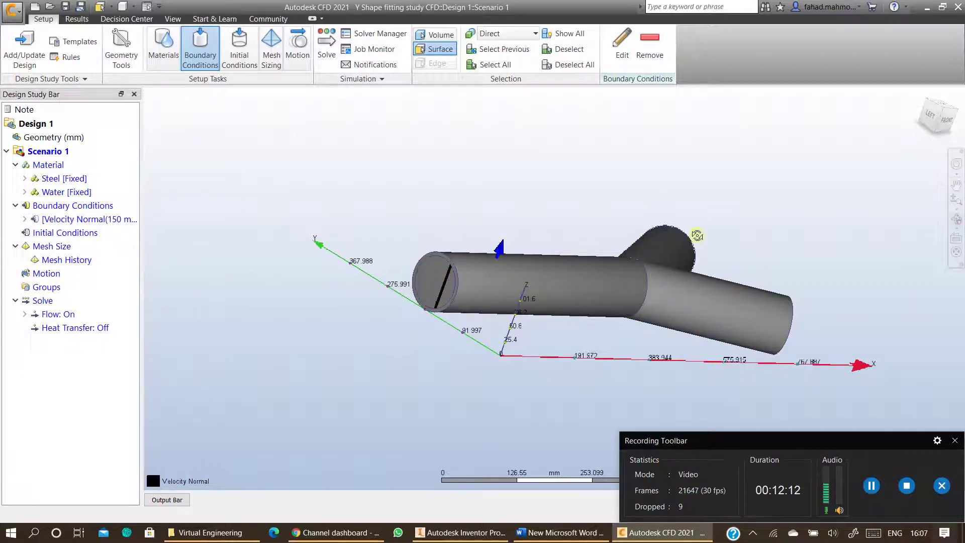
{"action": "left_click_drag", "start_coordinate": [616, 263], "coordinate": [343, 246]}
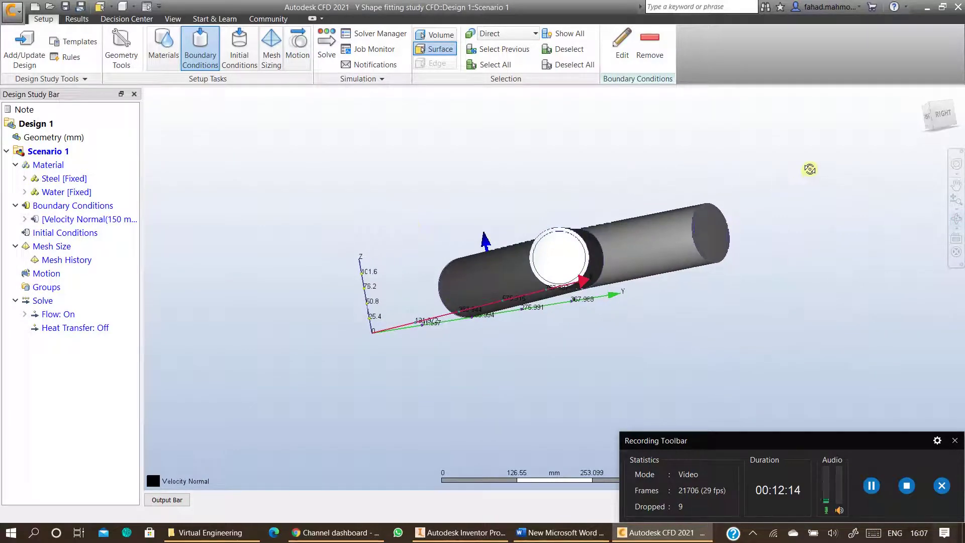
{"action": "left_click", "coordinate": [624, 55]}
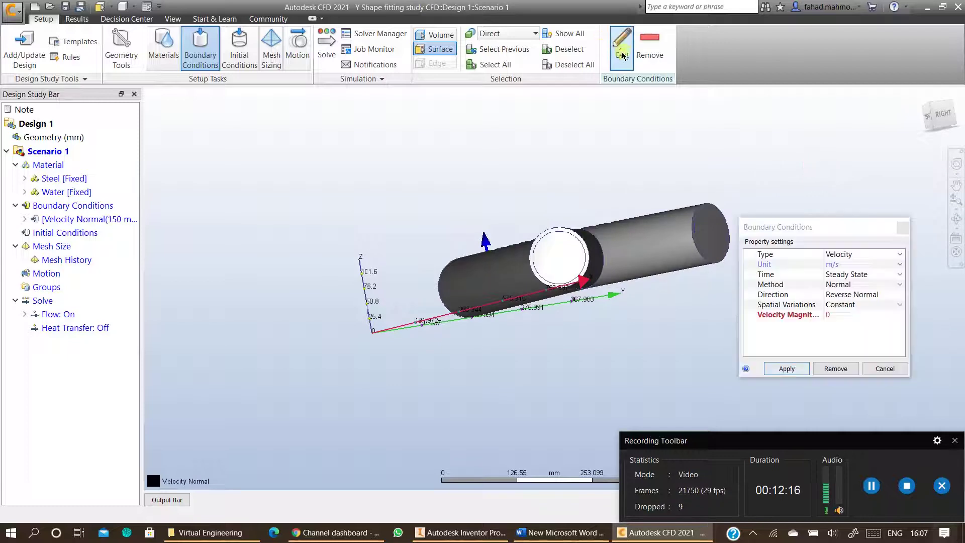
{"action": "left_click", "coordinate": [581, 264]}
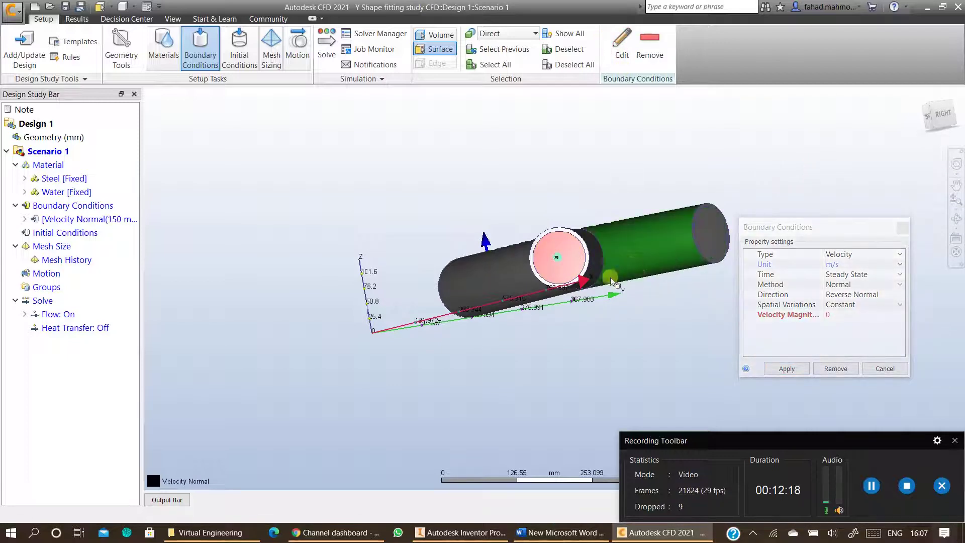
{"action": "left_click", "coordinate": [711, 235]}
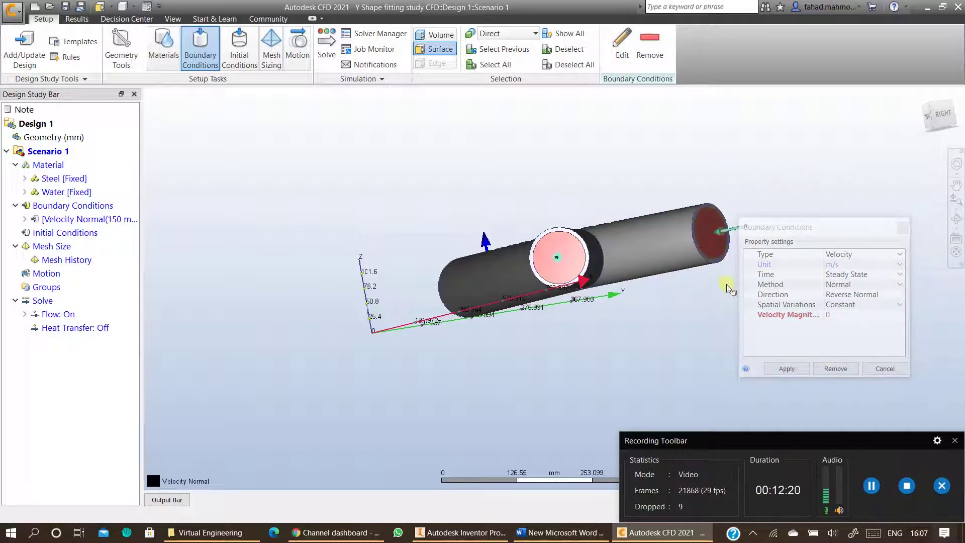
{"action": "left_click", "coordinate": [837, 254]}
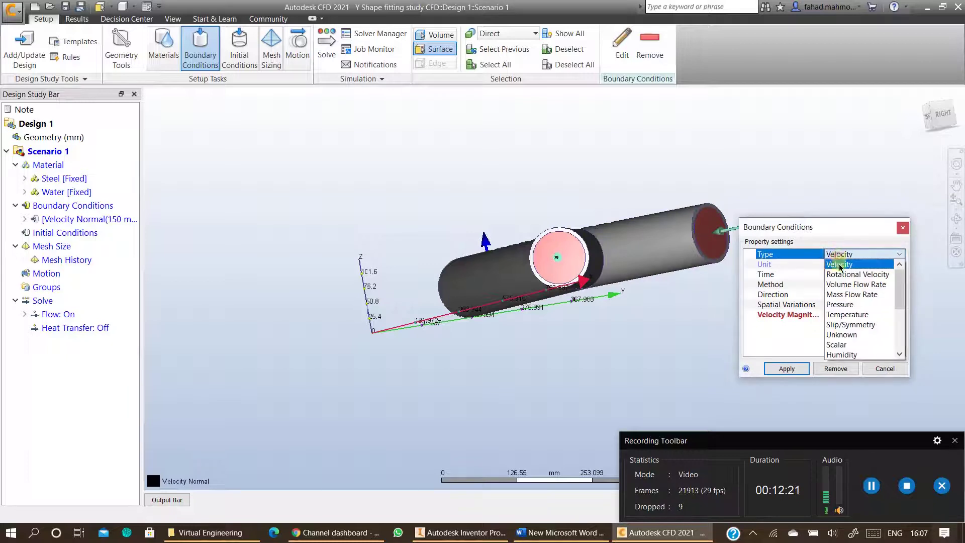
{"action": "left_click", "coordinate": [839, 304]}
{"action": "left_click", "coordinate": [786, 369]}
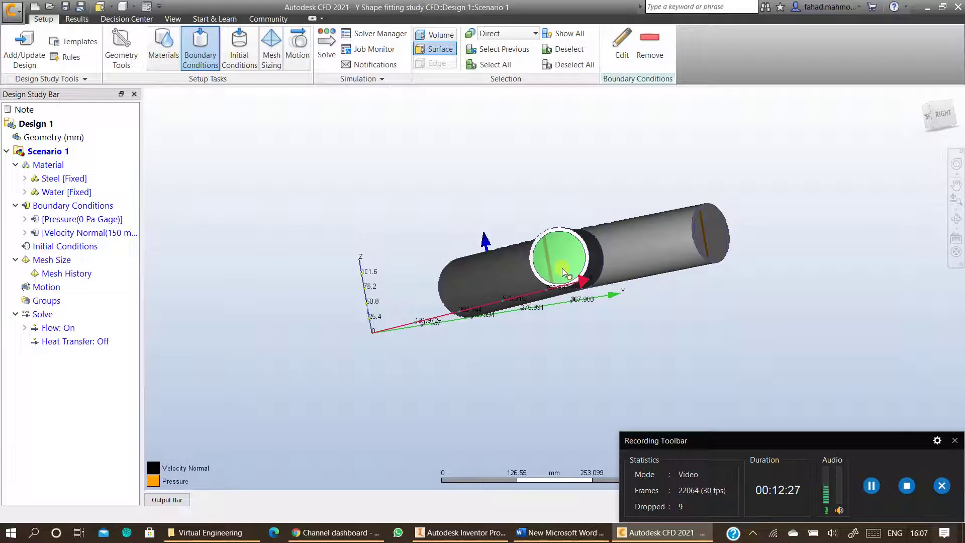
Step: Examine the inlet and outlet faces of the fitting with their boundary condition markers
{"action": "left_click", "coordinate": [956, 219]}
{"action": "left_click_drag", "start_coordinate": [527, 224], "coordinate": [803, 253]}
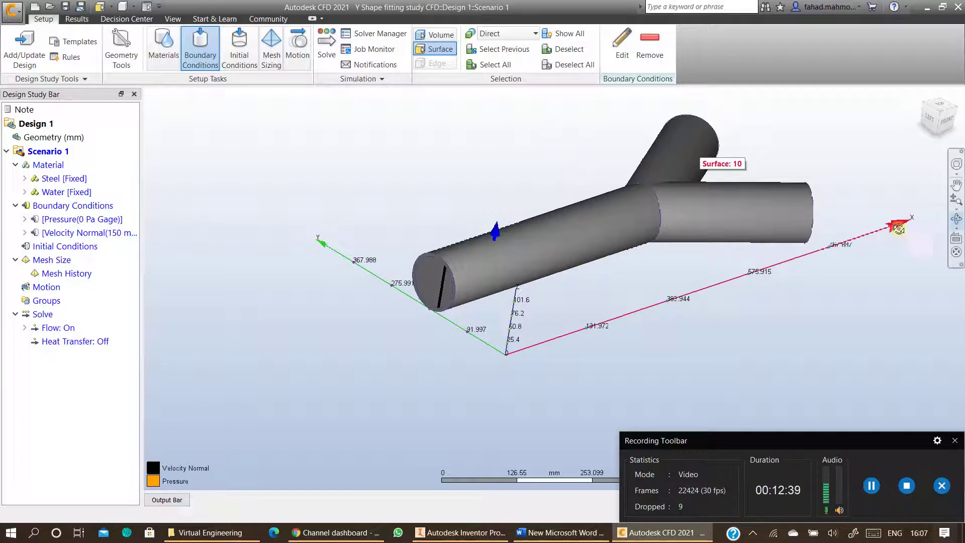
{"action": "left_click_drag", "start_coordinate": [879, 183], "coordinate": [725, 255]}
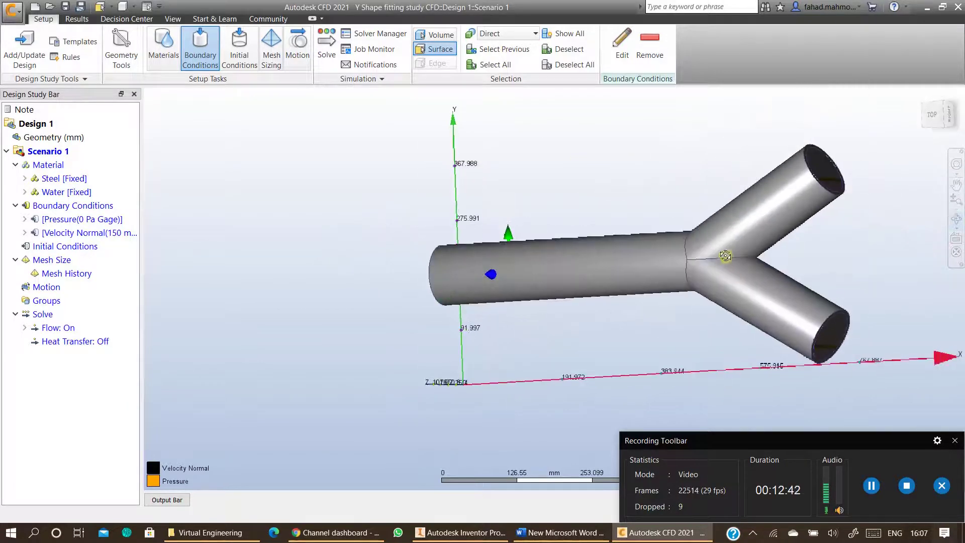
Step: Autosize the mesh of the whole fitting and solve the scenario in steady state for 100 iterations
{"action": "left_click", "coordinate": [272, 62]}
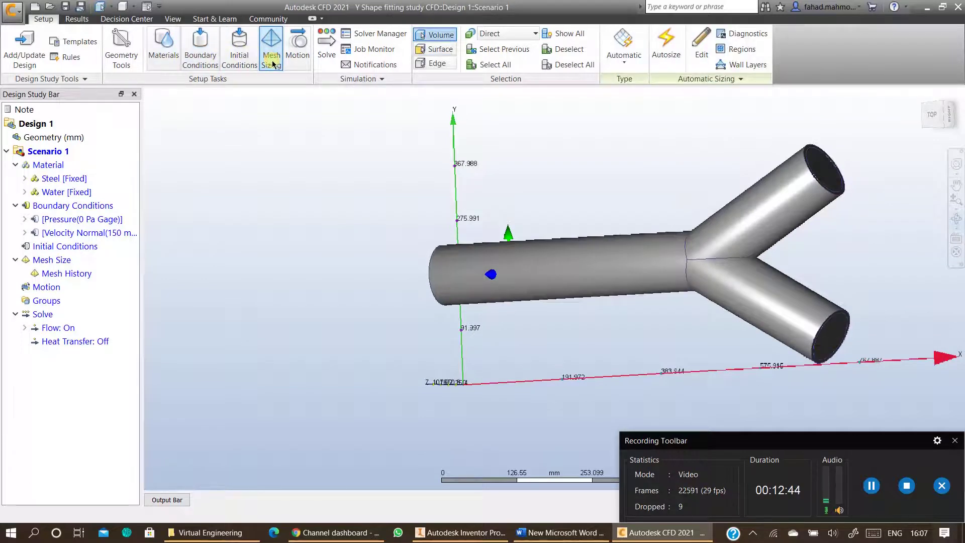
{"action": "left_click", "coordinate": [666, 59]}
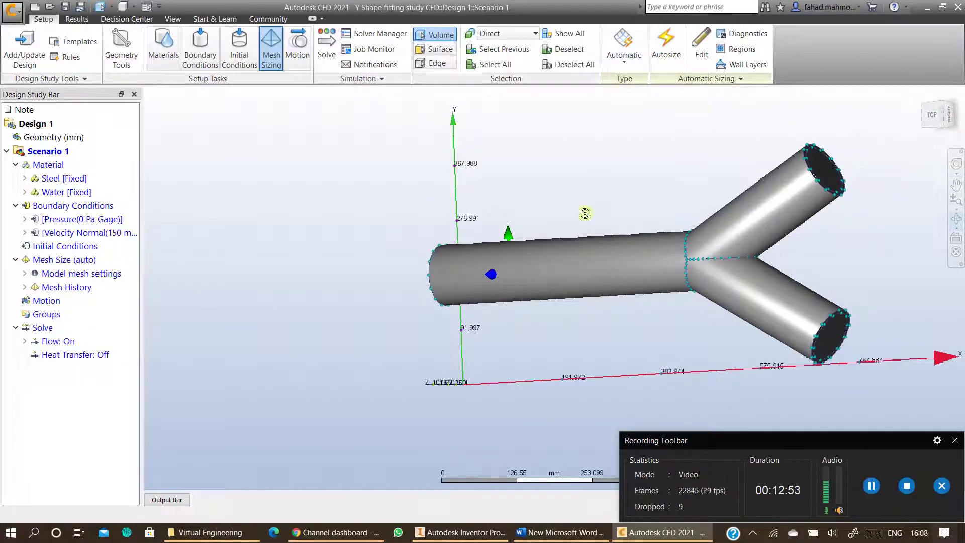
{"action": "left_click", "coordinate": [331, 60]}
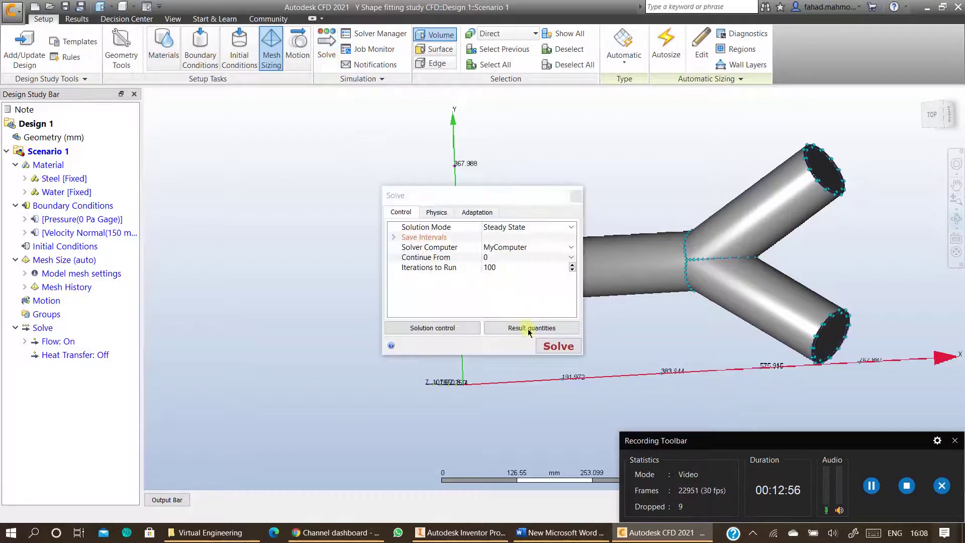
{"action": "left_click", "coordinate": [547, 347]}
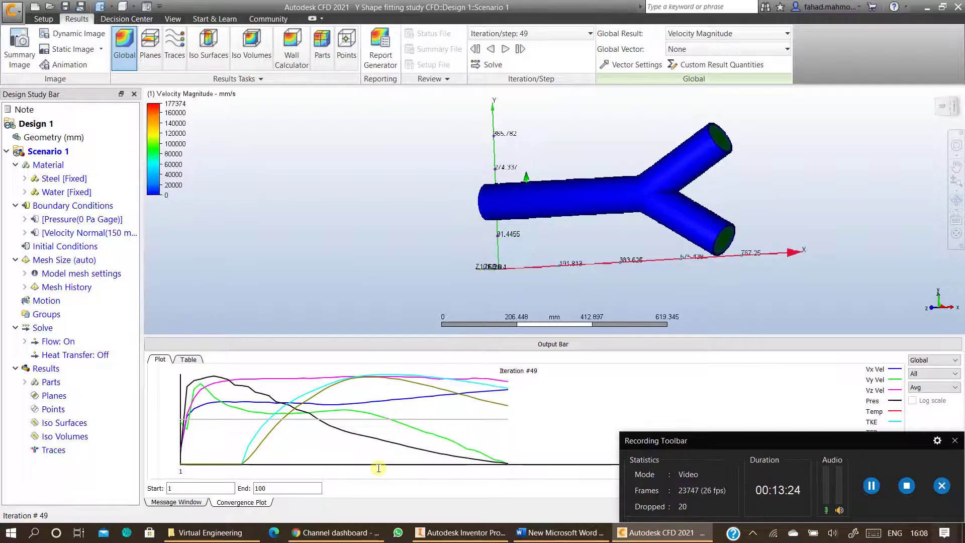
Step: Add a results plane through the fitting and align it normal to the Z axis to show the velocity magnitude
{"action": "left_click", "coordinate": [148, 63]}
{"action": "left_click", "coordinate": [601, 44]}
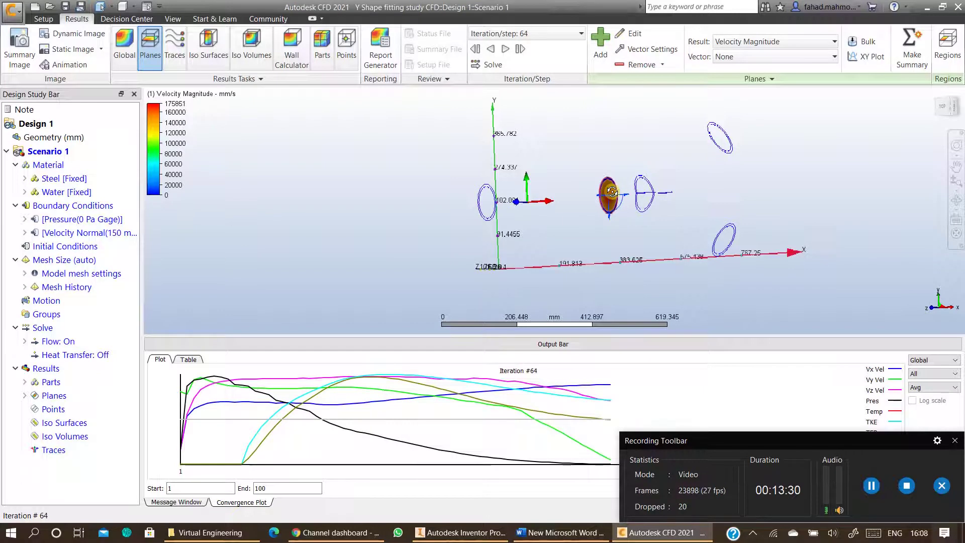
{"action": "left_click", "coordinate": [611, 192]}
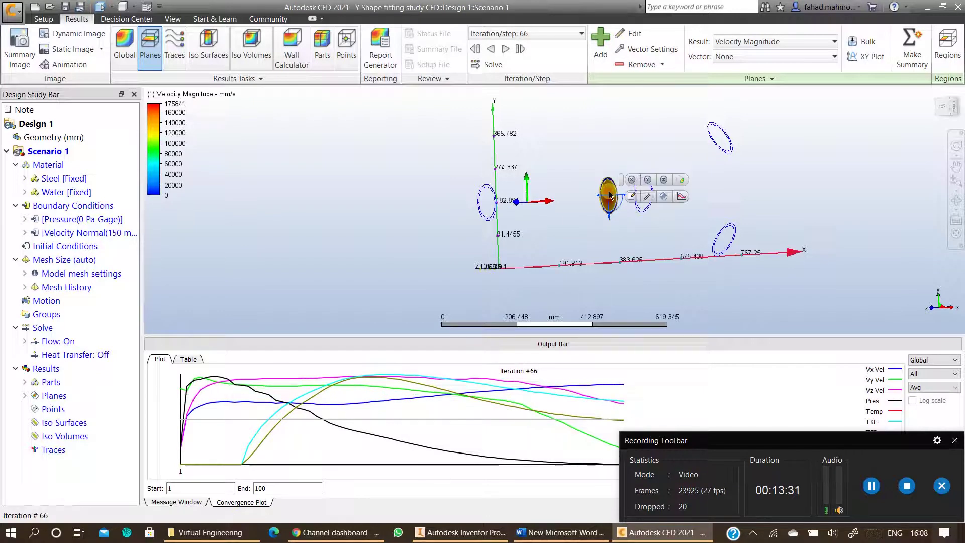
{"action": "left_click", "coordinate": [665, 180]}
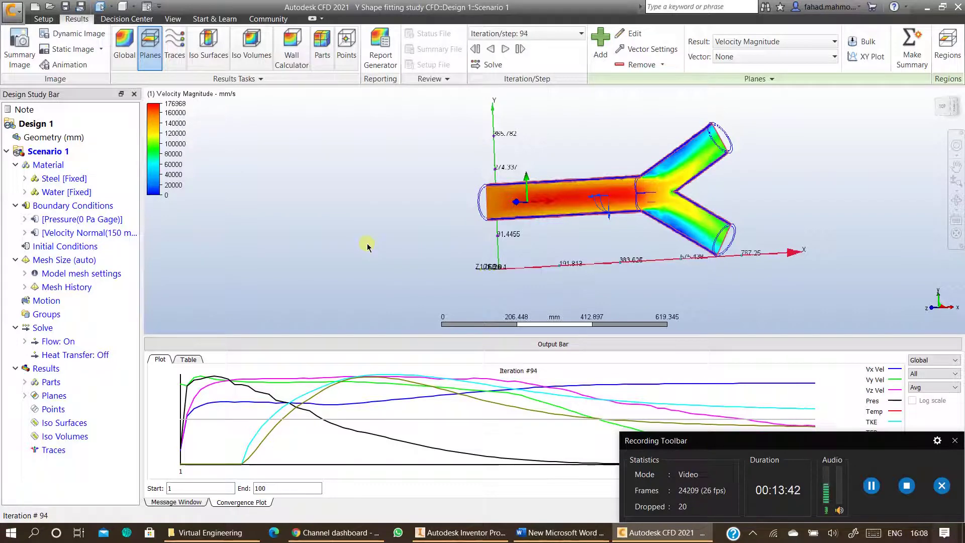
Step: Show the static pressure on the results plane and return its result to velocity magnitude
{"action": "right_click", "coordinate": [623, 196]}
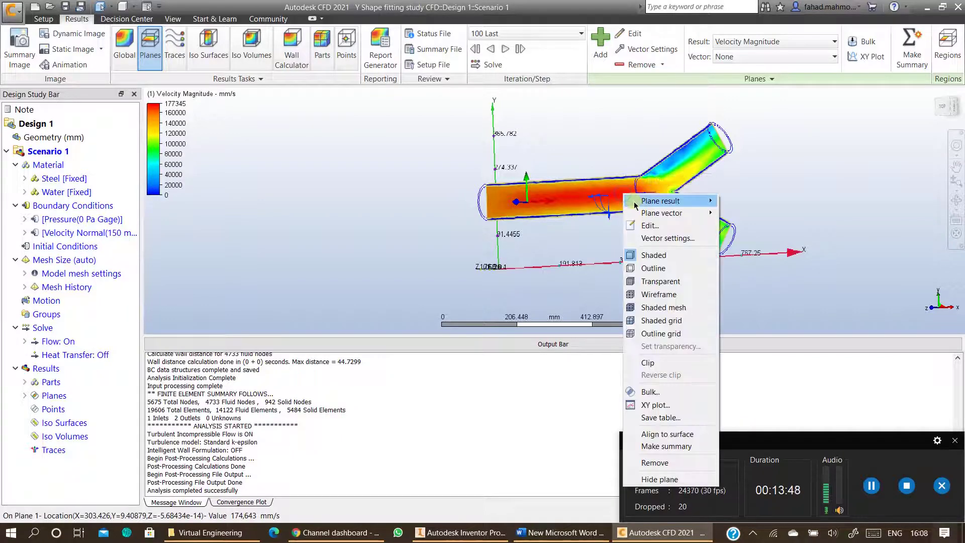
{"action": "mouse_move", "coordinate": [648, 201]}
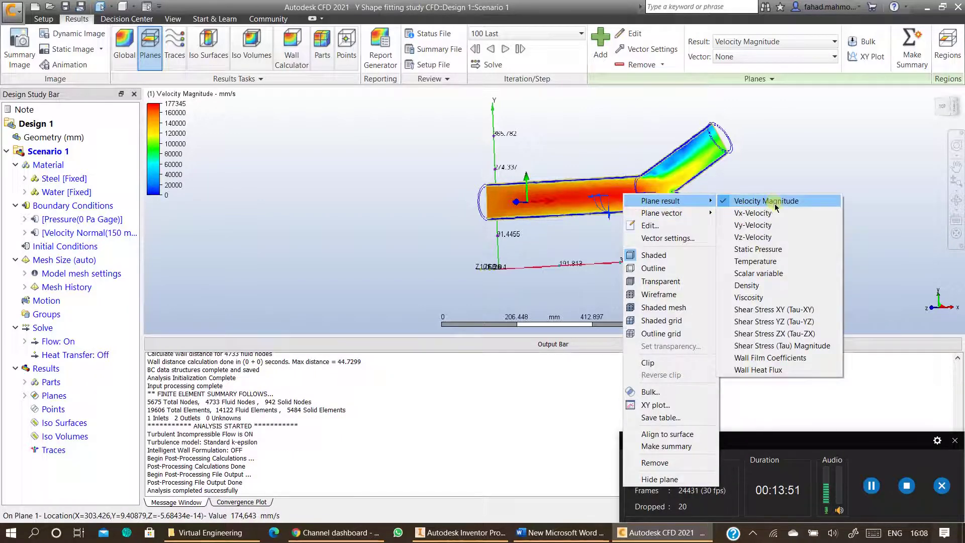
{"action": "left_click", "coordinate": [758, 248]}
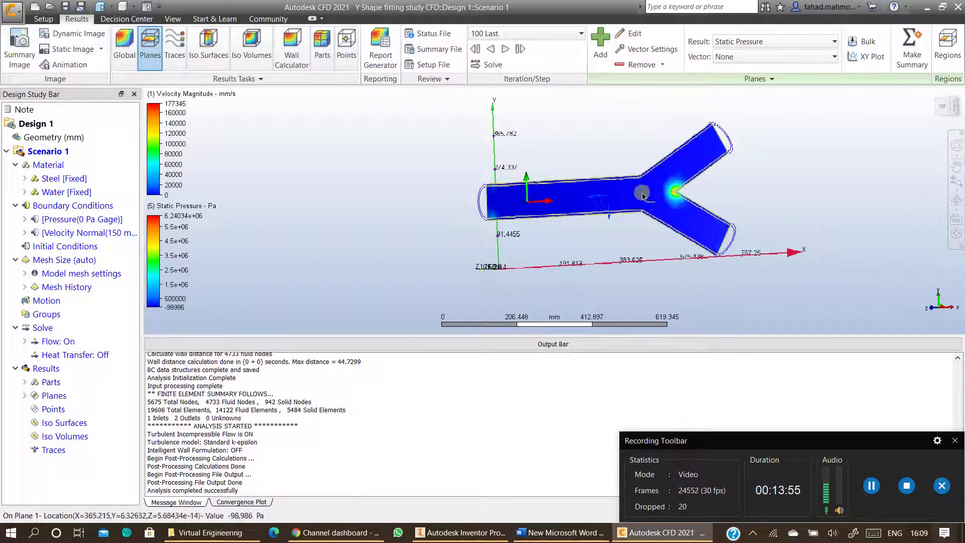
{"action": "right_click", "coordinate": [580, 204]}
{"action": "mouse_move", "coordinate": [653, 210]}
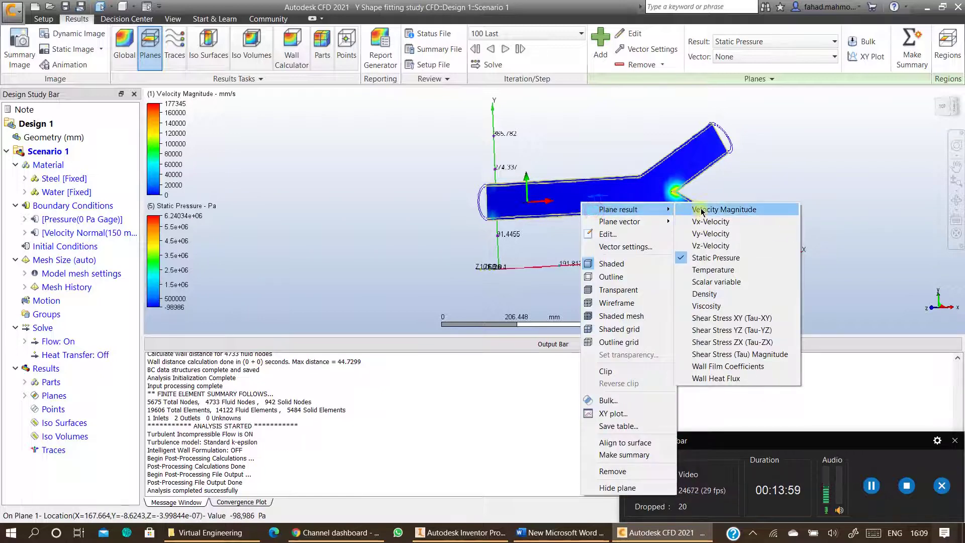
{"action": "left_click", "coordinate": [723, 209]}
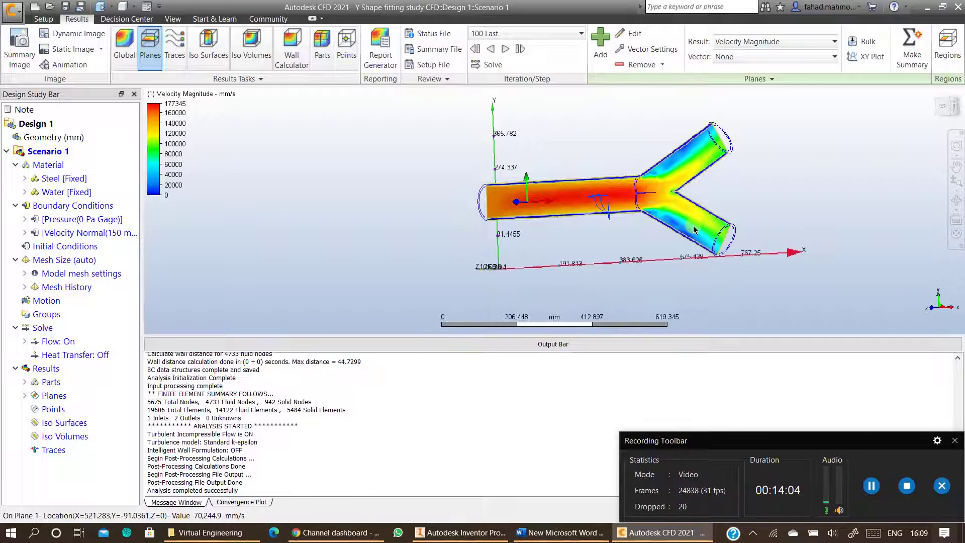
Step: Examine the velocity contours around the branch junction and the solver's output messages and convergence plot
{"action": "scroll", "coordinate": [691, 216], "scroll_direction": "up", "scroll_amount": 6}
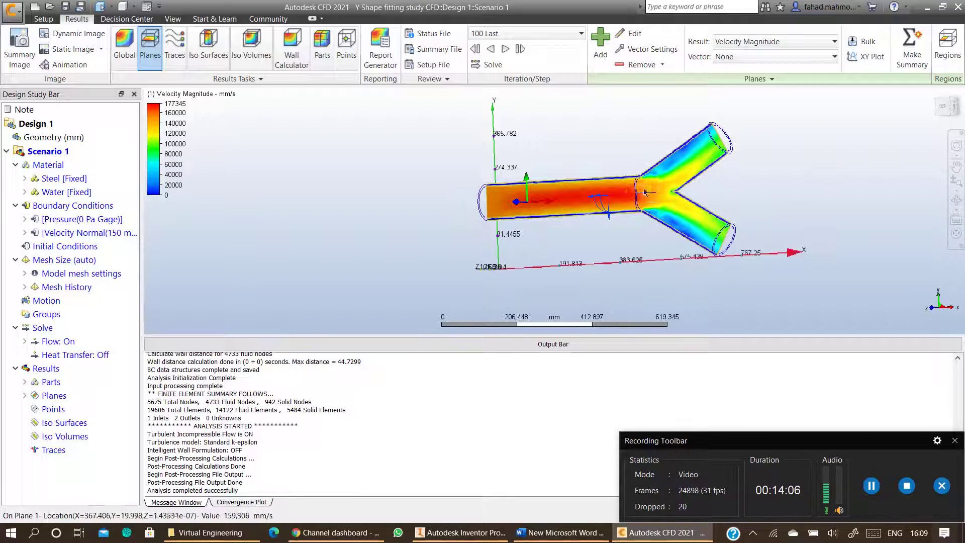
{"action": "scroll", "coordinate": [687, 203], "scroll_direction": "up", "scroll_amount": 2}
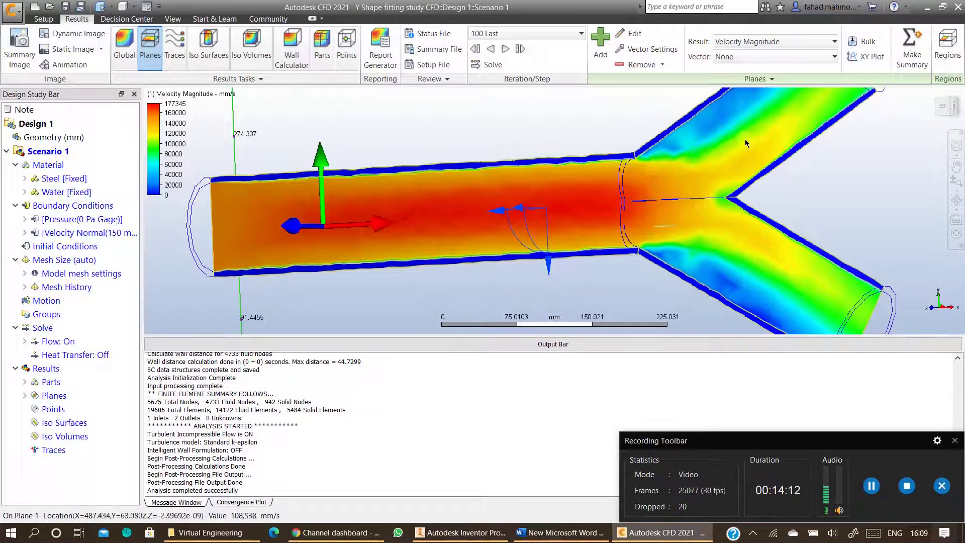
{"action": "scroll", "coordinate": [721, 182], "scroll_direction": "down", "scroll_amount": 1}
{"action": "scroll", "coordinate": [704, 229], "scroll_direction": "down", "scroll_amount": 2}
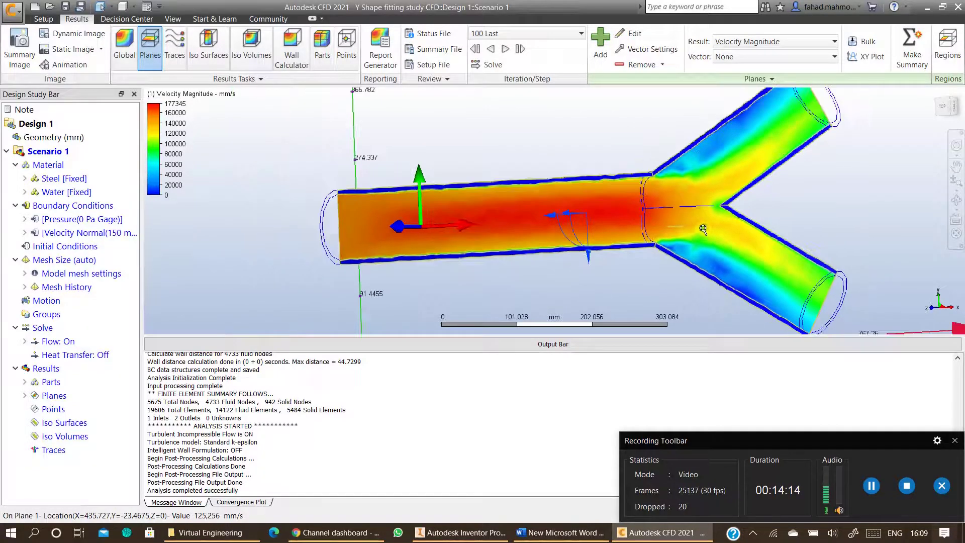
{"action": "scroll", "coordinate": [305, 418], "scroll_direction": "up", "scroll_amount": 5}
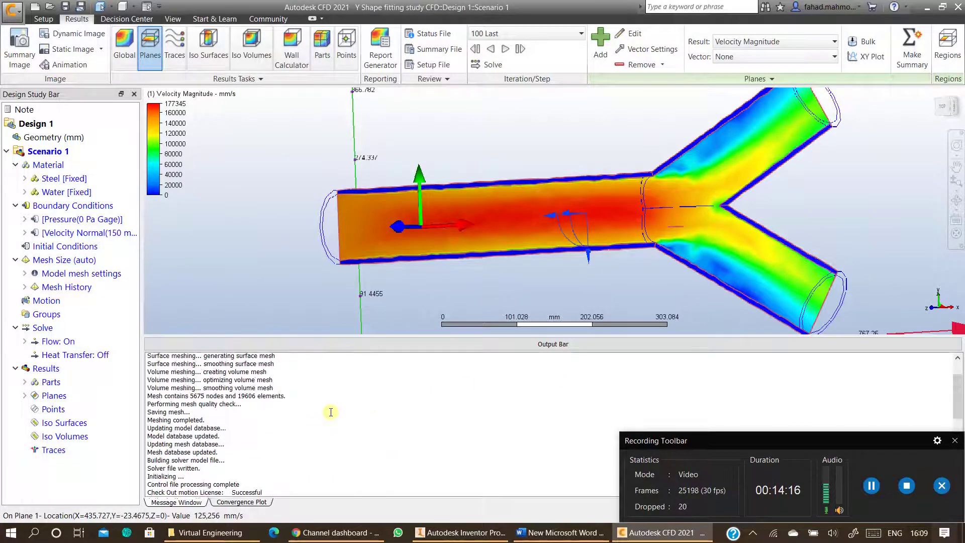
{"action": "scroll", "coordinate": [329, 417], "scroll_direction": "down", "scroll_amount": 1}
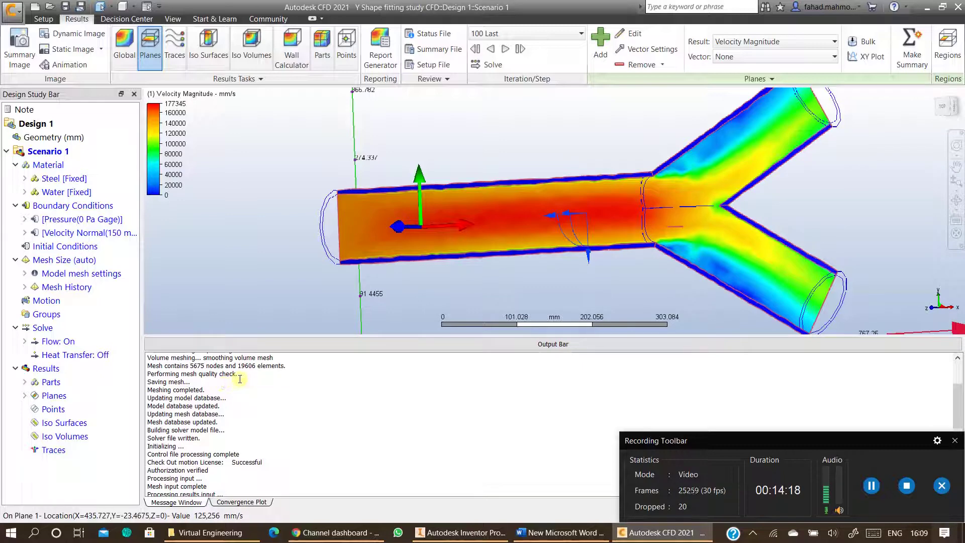
{"action": "scroll", "coordinate": [239, 379], "scroll_direction": "up", "scroll_amount": 3}
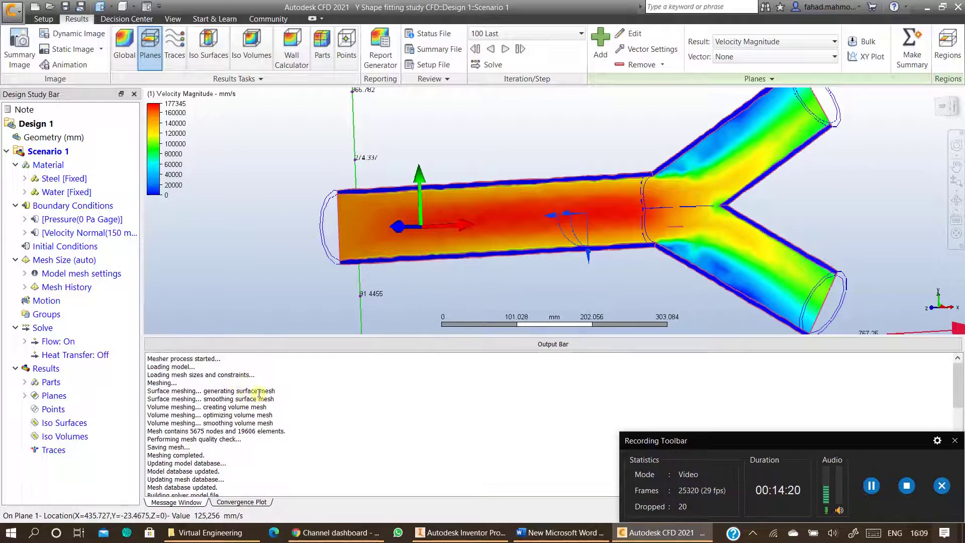
{"action": "left_click", "coordinate": [249, 501]}
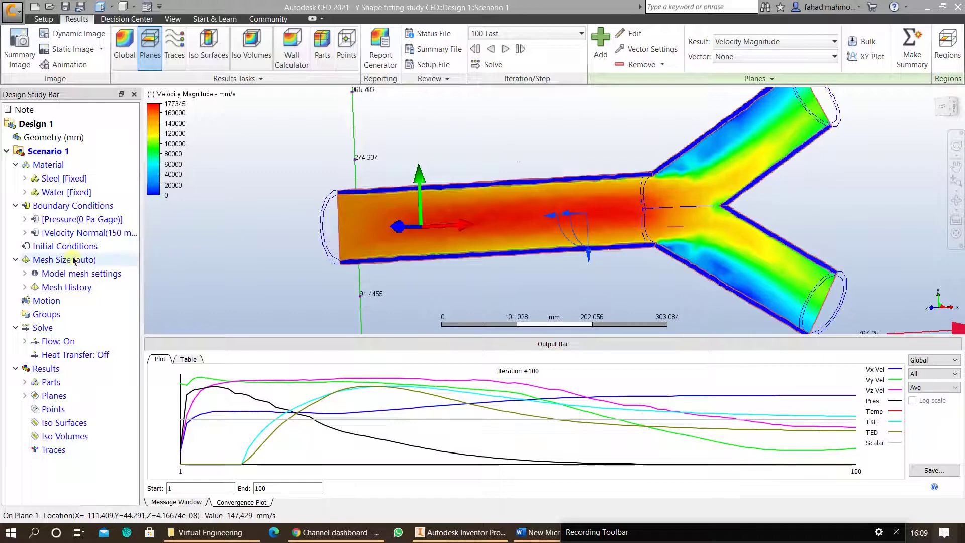
Step: Reopen the mesh size settings and change the sizing type from Automatic to Manual
{"action": "left_click", "coordinate": [53, 260]}
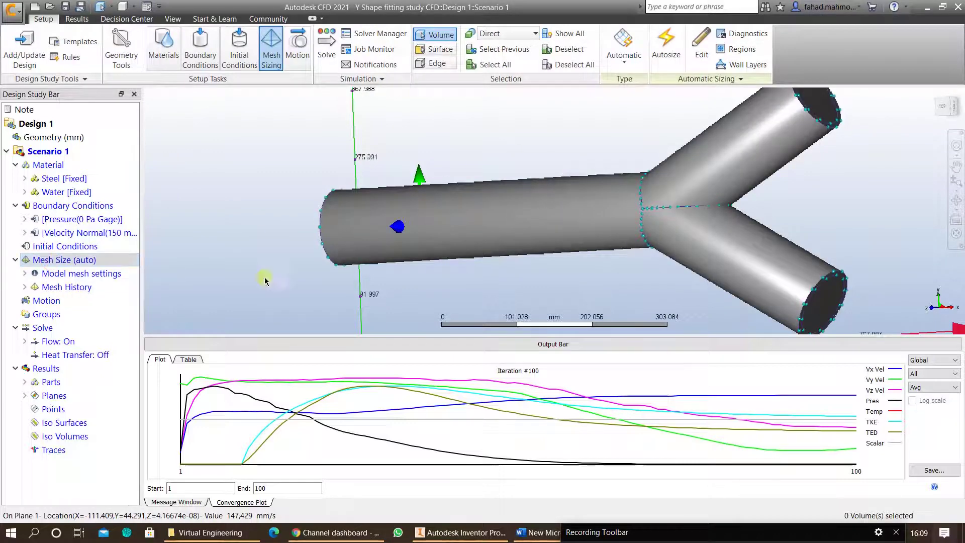
{"action": "left_click", "coordinate": [696, 62]}
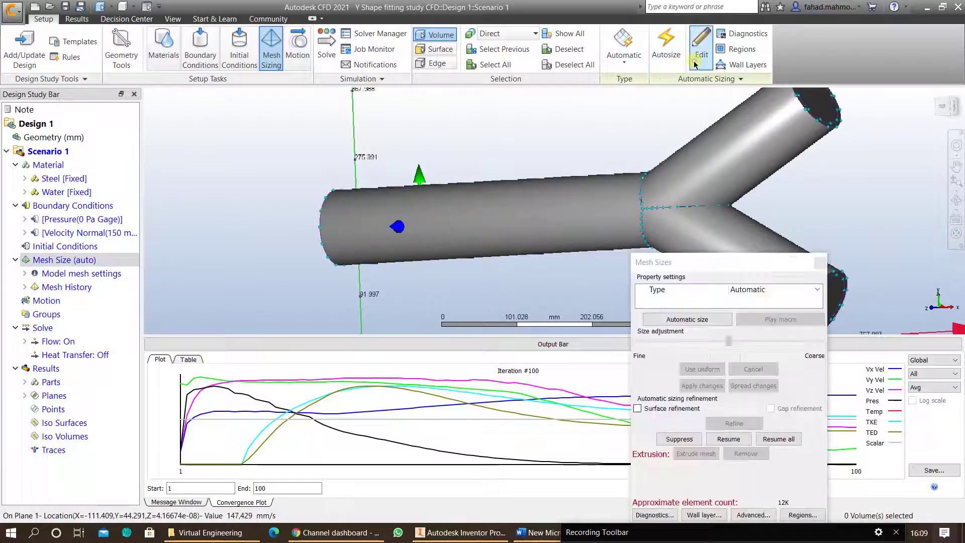
{"action": "left_click_drag", "start_coordinate": [674, 268], "coordinate": [143, 90]}
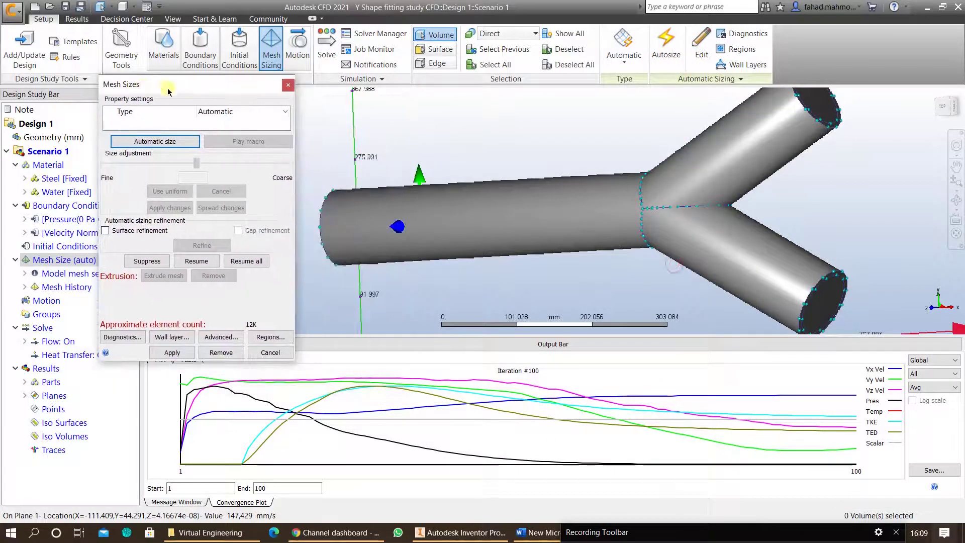
{"action": "left_click", "coordinate": [218, 113]}
{"action": "left_click", "coordinate": [216, 121]}
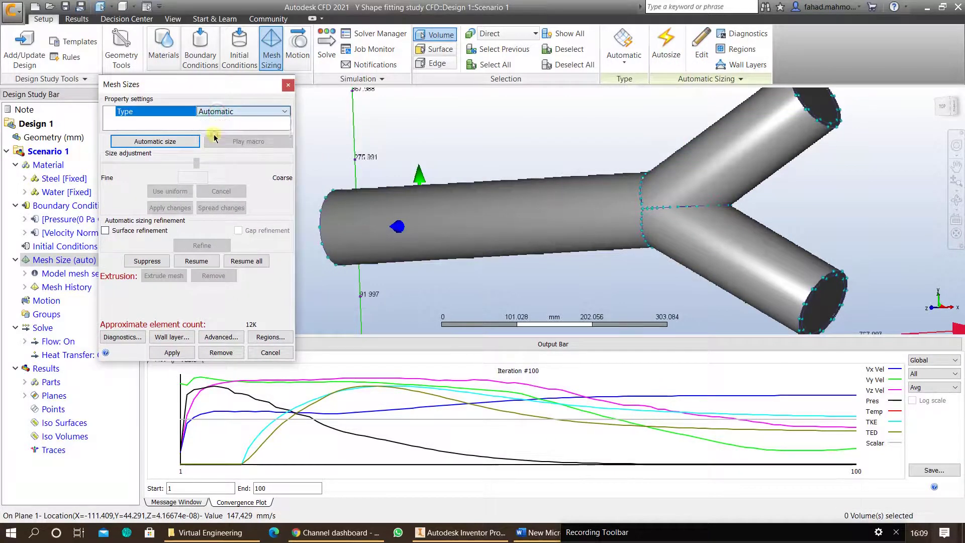
{"action": "left_click", "coordinate": [443, 281]}
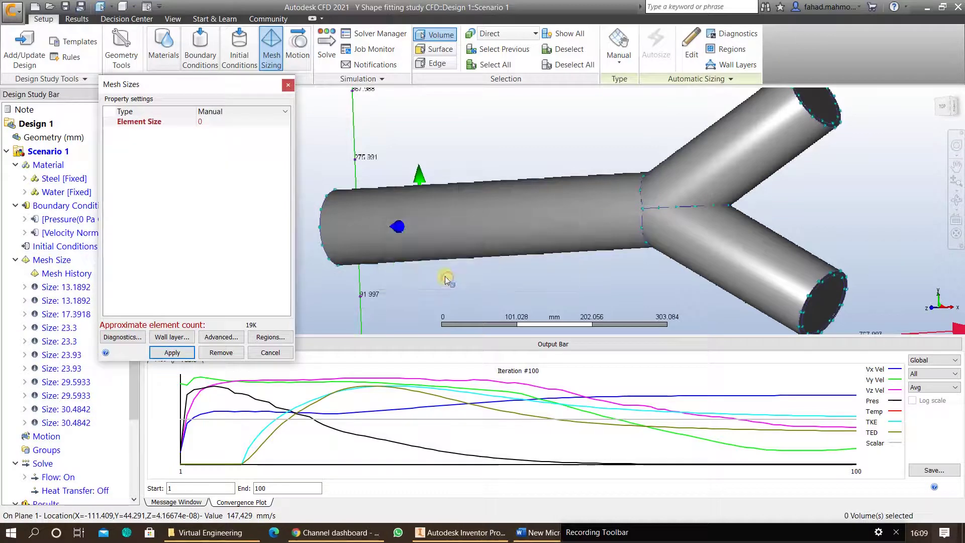
Step: Apply a manual element size of 10 to the main pipe, branch and inner fluid volumes of the fitting
{"action": "left_click", "coordinate": [477, 211]}
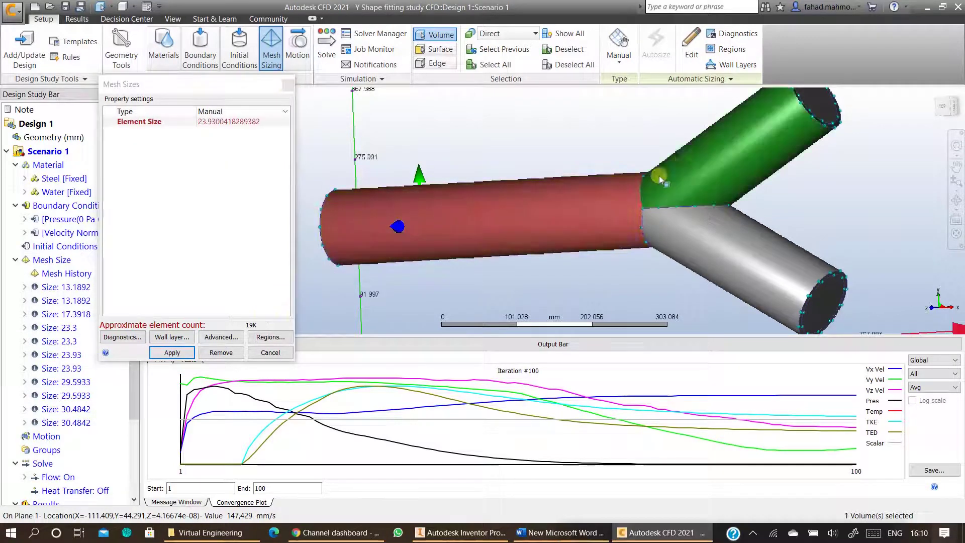
{"action": "left_click", "coordinate": [728, 135]}
{"action": "left_click", "coordinate": [754, 261]}
{"action": "left_click", "coordinate": [772, 270]}
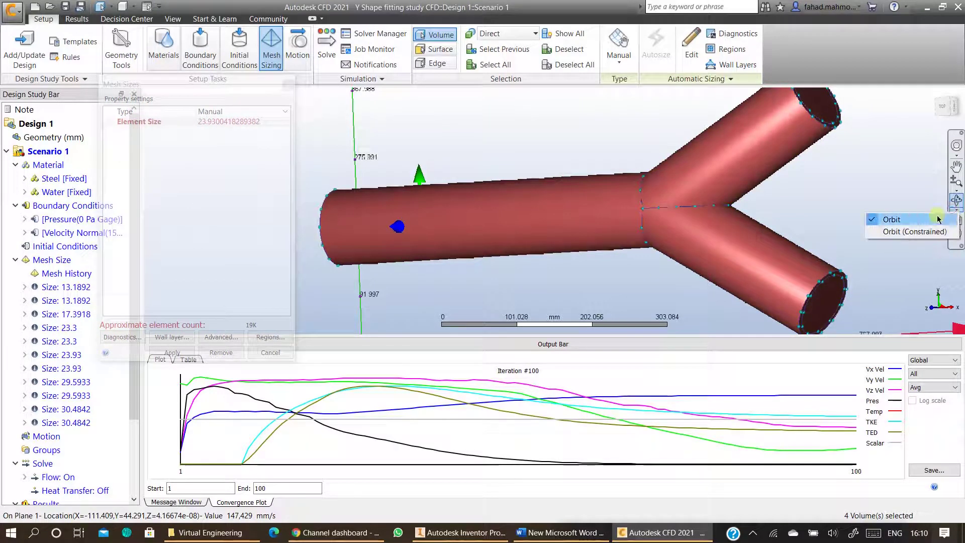
{"action": "left_click", "coordinate": [748, 242]}
{"action": "left_click", "coordinate": [774, 278]}
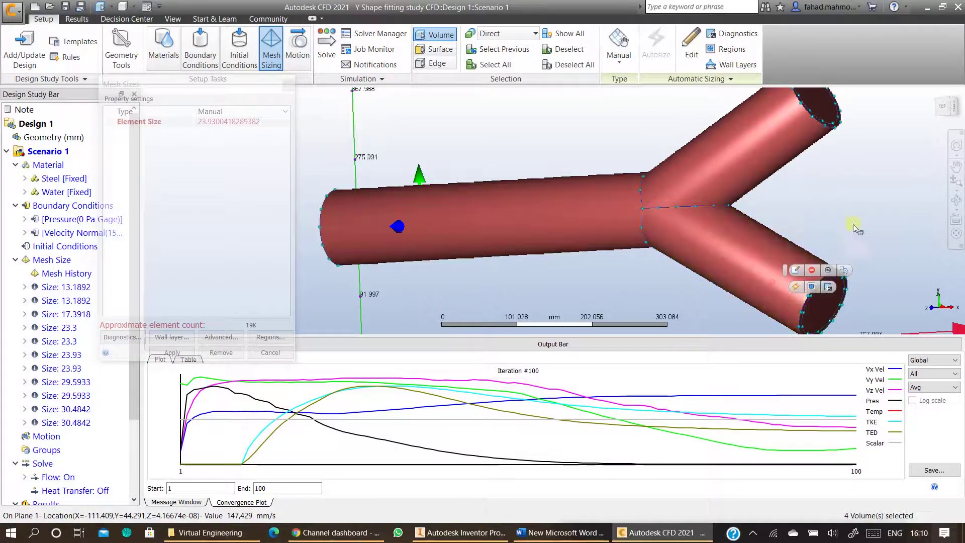
{"action": "left_click", "coordinate": [958, 206]}
{"action": "left_click_drag", "start_coordinate": [653, 219], "coordinate": [620, 186]}
{"action": "left_click_drag", "start_coordinate": [882, 192], "coordinate": [881, 191]}
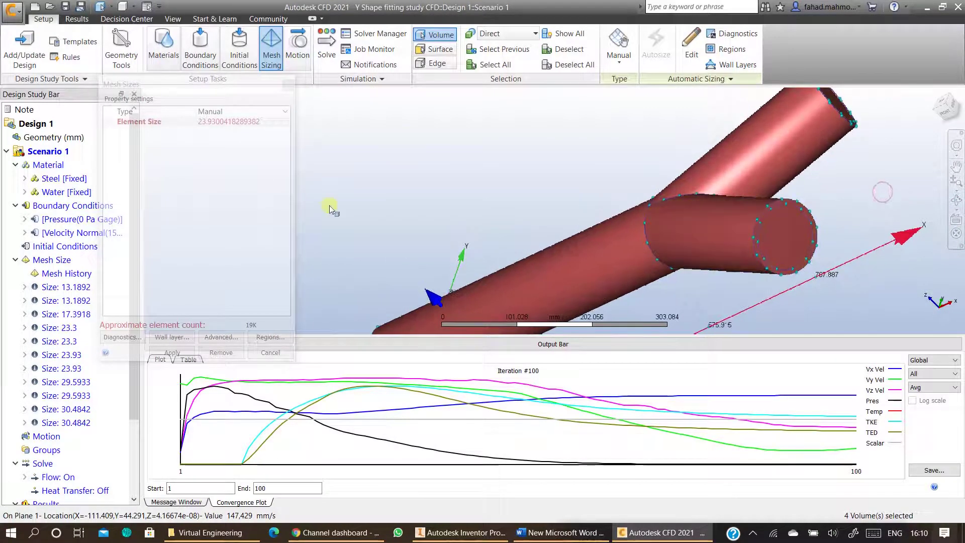
{"action": "left_click", "coordinate": [205, 167]}
{"action": "left_click", "coordinate": [208, 123]}
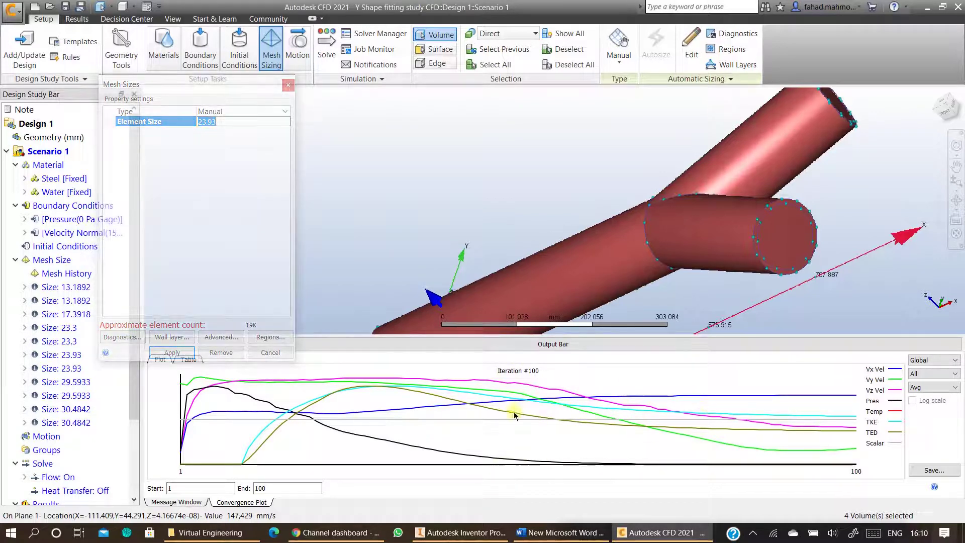
{"action": "left_click", "coordinate": [274, 185]}
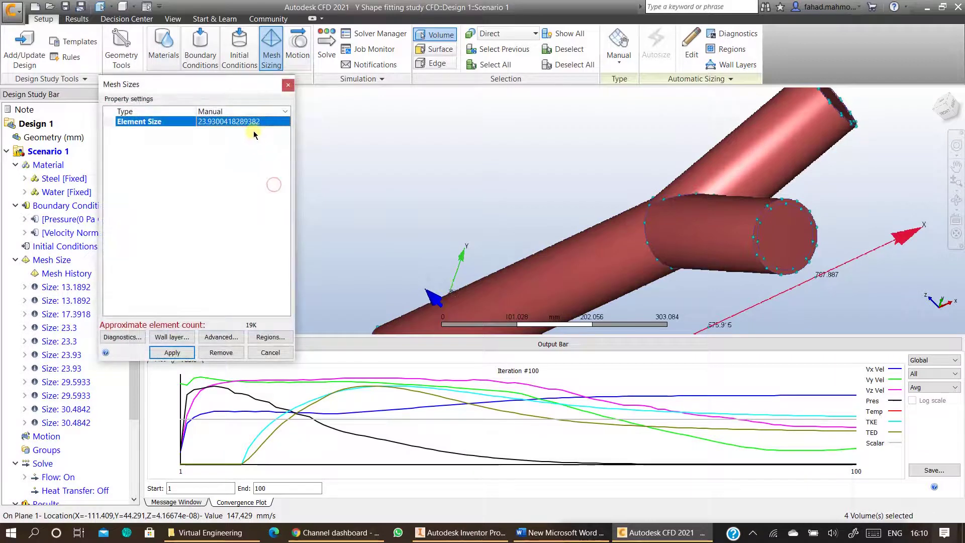
{"action": "left_click", "coordinate": [252, 122]}
{"action": "left_click_drag", "start_coordinate": [253, 120], "coordinate": [199, 117]}
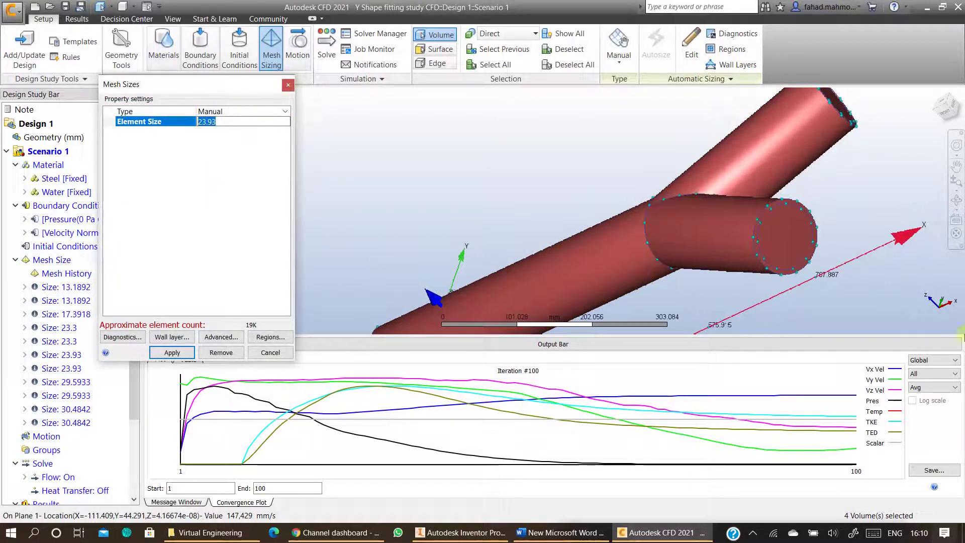
{"action": "type", "text": "1"}
{"action": "key", "text": "Return"}
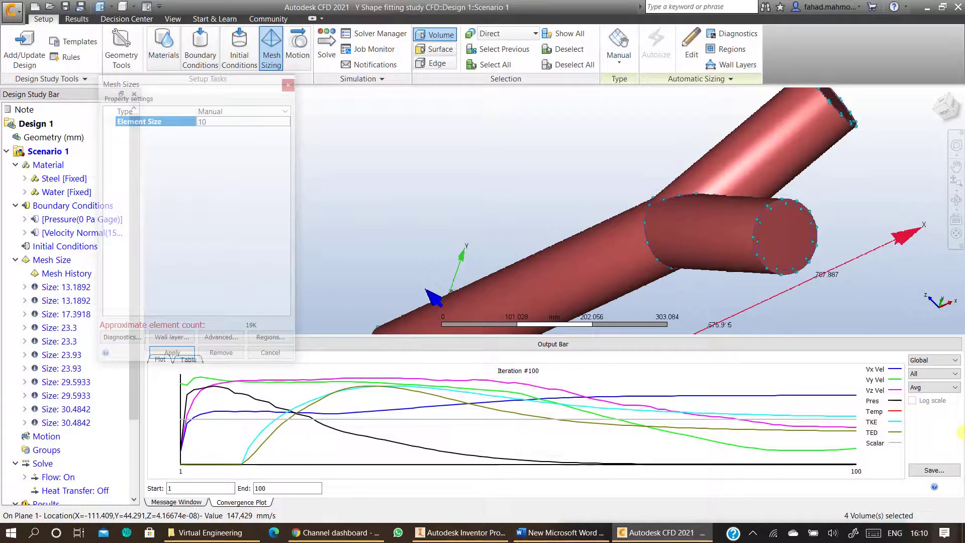
{"action": "left_click", "coordinate": [165, 352]}
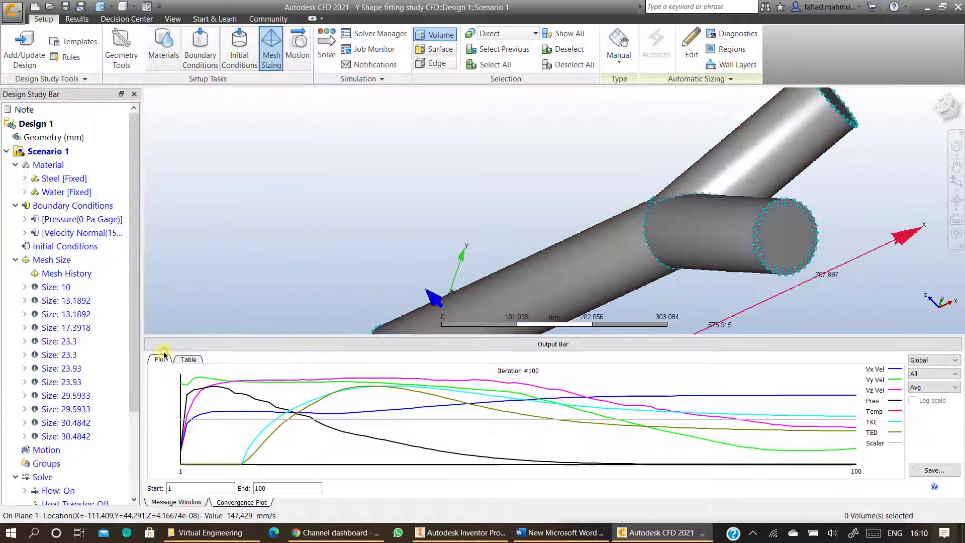
Step: Solve the scenario again from iteration 0 for 100 steady-state iterations, deleting the previous results
{"action": "left_click", "coordinate": [327, 50]}
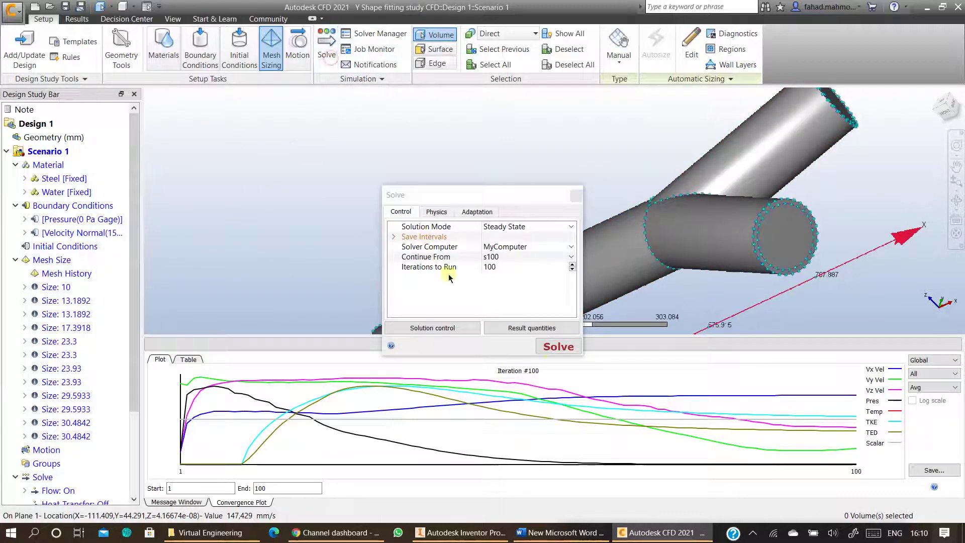
{"action": "left_click", "coordinate": [500, 257]}
{"action": "left_click", "coordinate": [532, 274]}
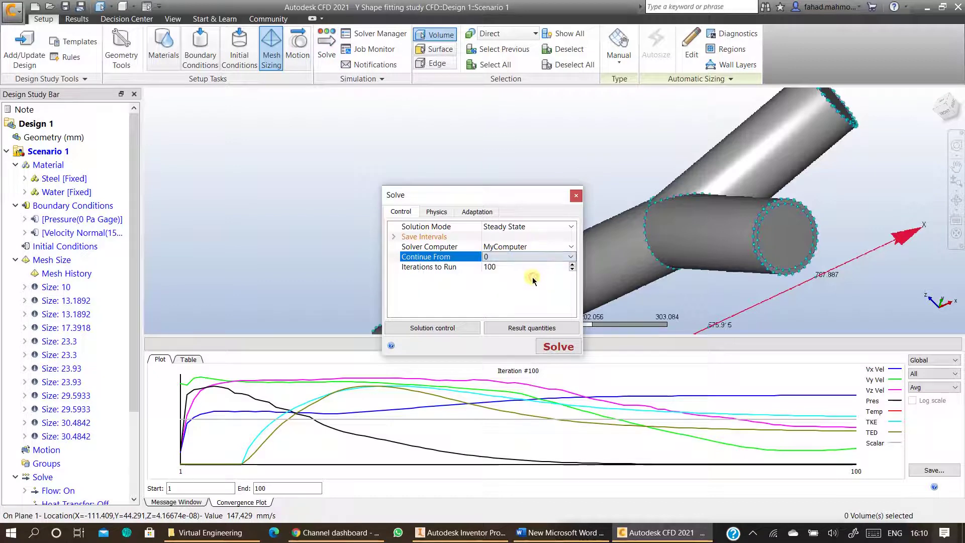
{"action": "left_click", "coordinate": [556, 346]}
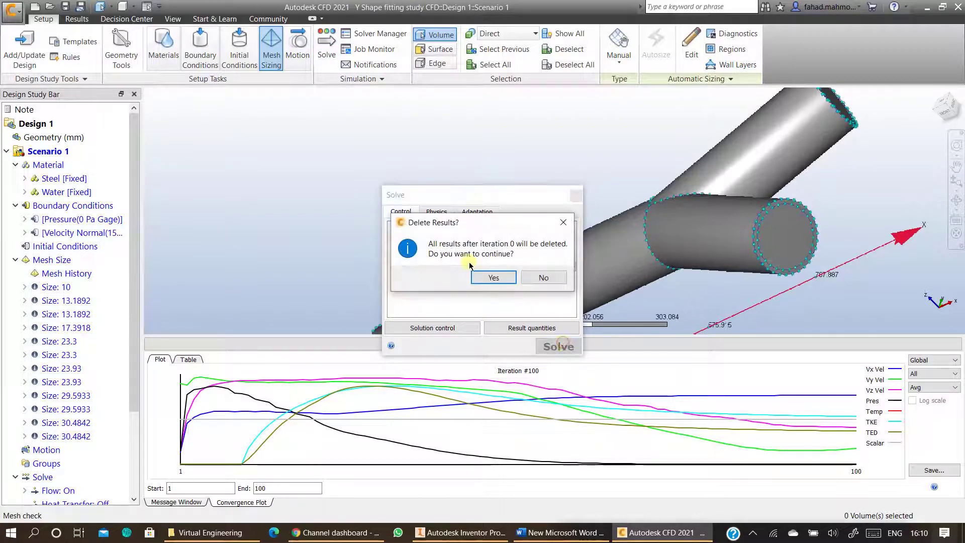
{"action": "left_click", "coordinate": [494, 278]}
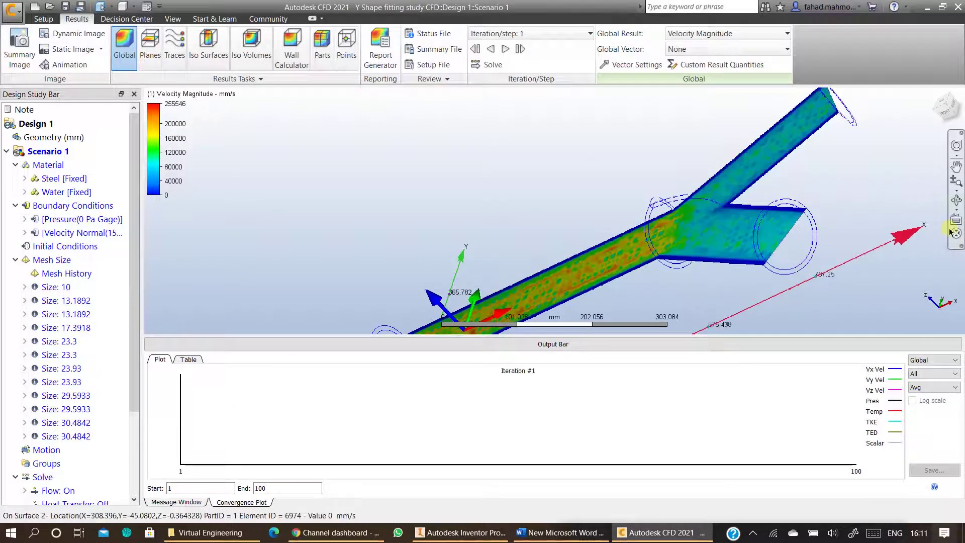
{"action": "middle_click_drag", "start_coordinate": [493, 219], "coordinate": [511, 236], "text": "shift"}
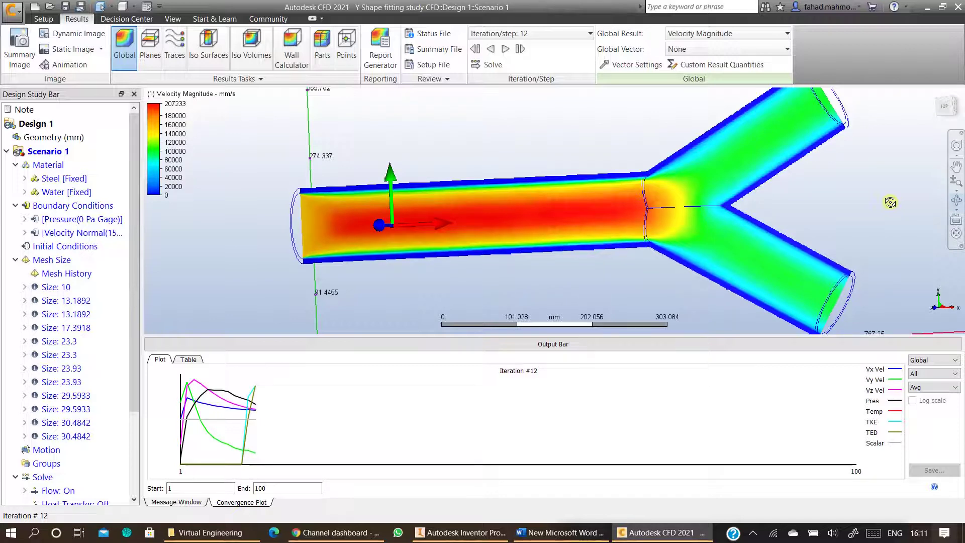
{"action": "left_click", "coordinate": [756, 535]}
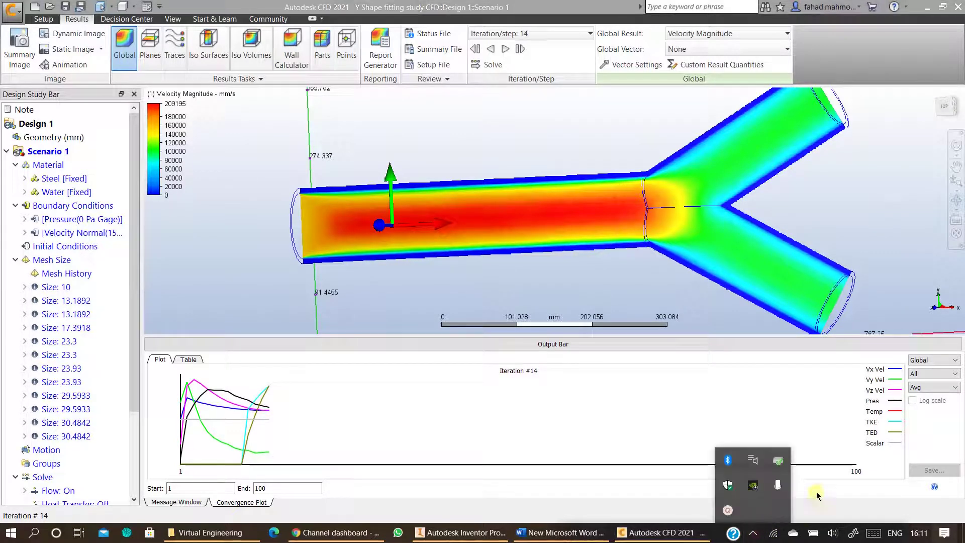
{"action": "left_click", "coordinate": [746, 506]}
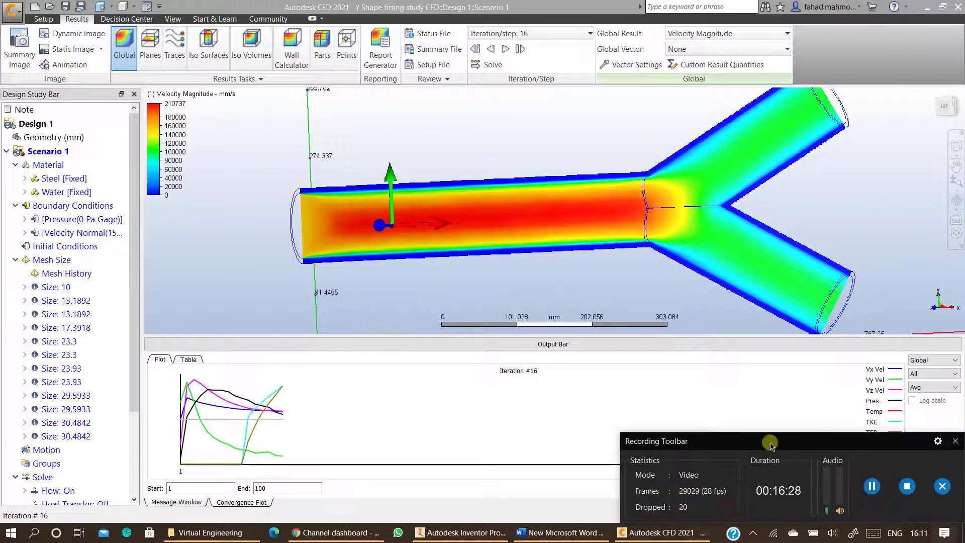
{"action": "left_click_drag", "start_coordinate": [772, 445], "coordinate": [783, 410]}
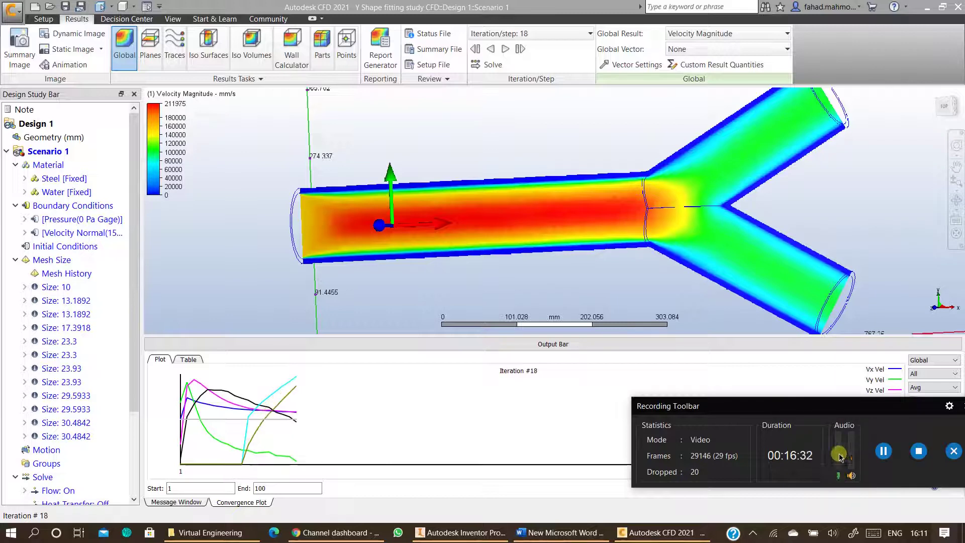
{"action": "left_click_drag", "start_coordinate": [835, 414], "coordinate": [833, 436]}
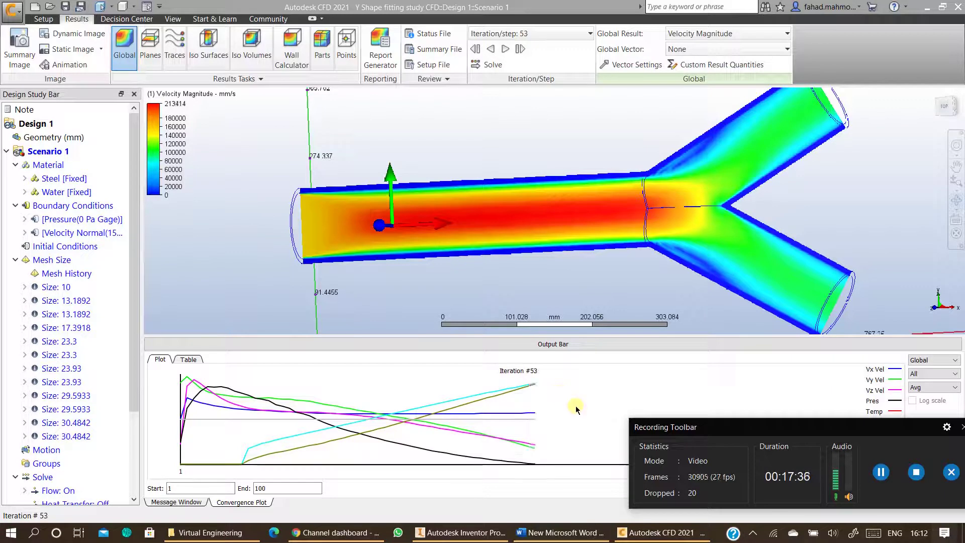
{"action": "left_click_drag", "start_coordinate": [652, 427], "coordinate": [629, 433]}
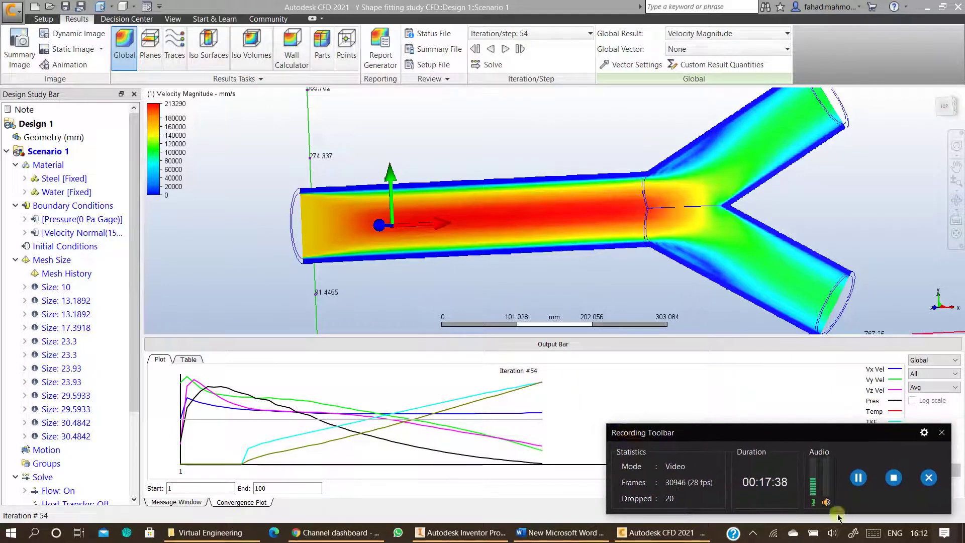
{"action": "left_click", "coordinate": [857, 477]}
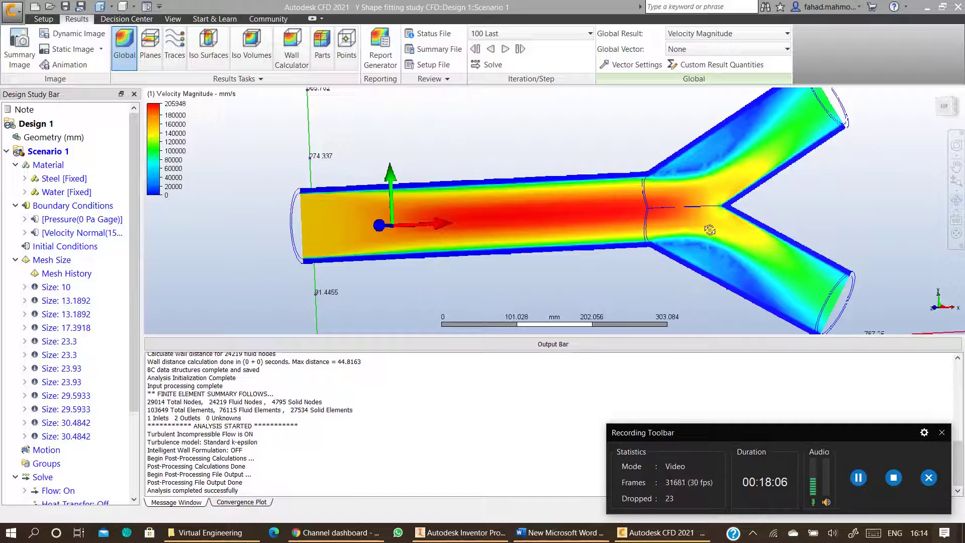
Step: Remove the velocity results plane from the pipe fitting
{"action": "left_click_drag", "start_coordinate": [709, 230], "coordinate": [682, 220]}
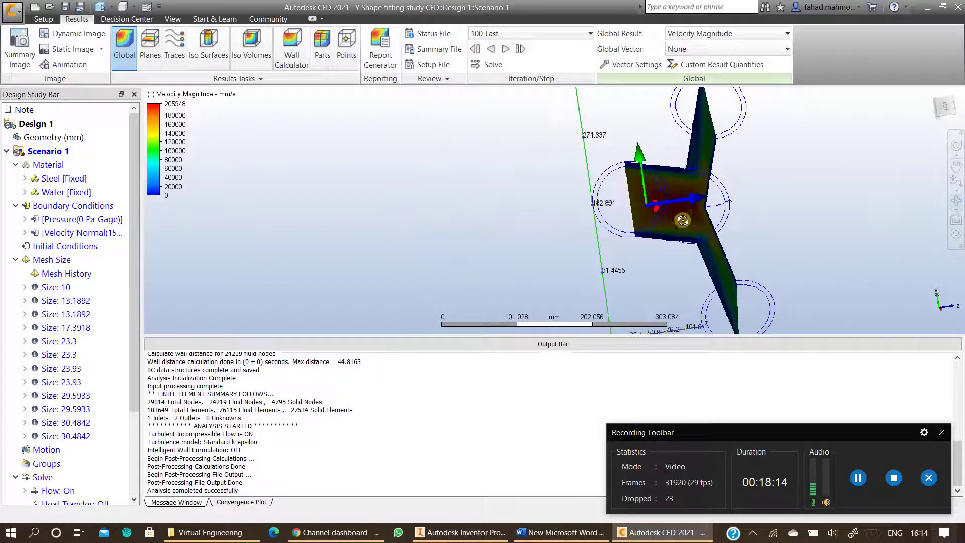
{"action": "left_click", "coordinate": [150, 48]}
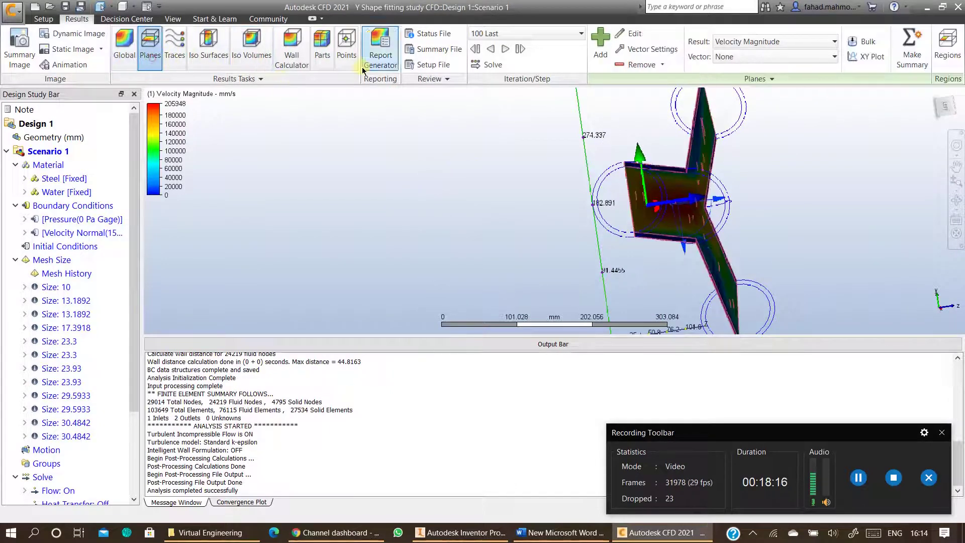
{"action": "left_click", "coordinate": [620, 65]}
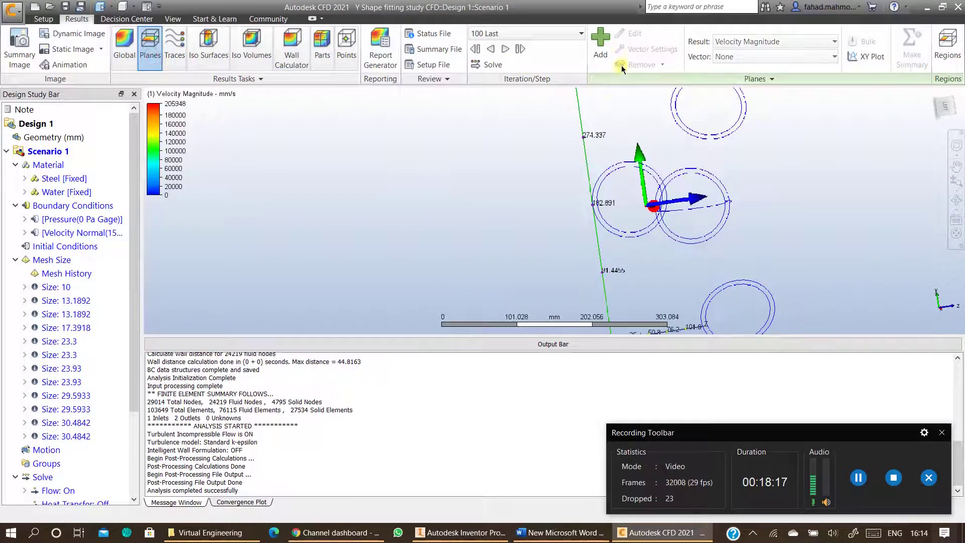
Step: Viewing the inlet end-on, configure the trace seeds as Circular with a Grid pattern and a seed density of 1.5
{"action": "left_click", "coordinate": [947, 103]}
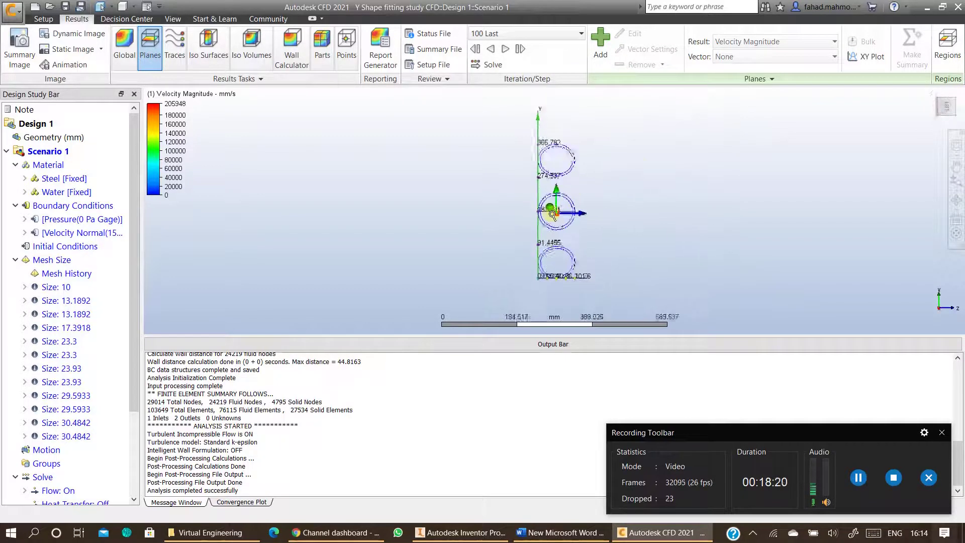
{"action": "left_click", "coordinate": [168, 47]}
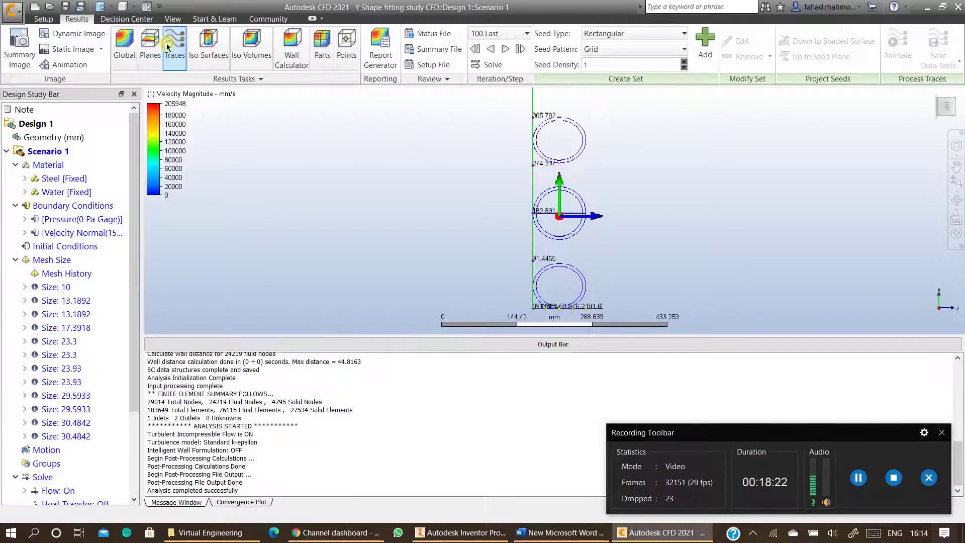
{"action": "left_click", "coordinate": [614, 33]}
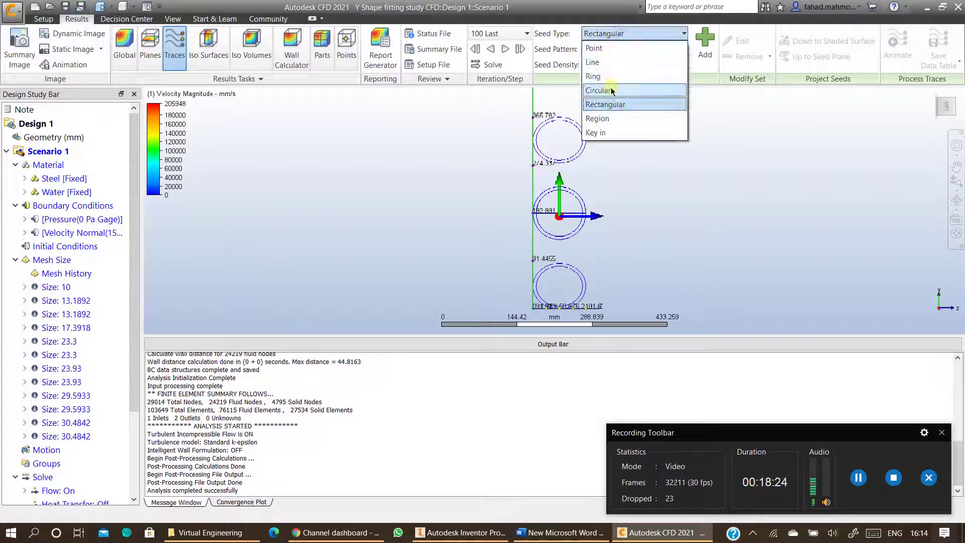
{"action": "left_click", "coordinate": [610, 89]}
{"action": "left_click", "coordinate": [608, 48]}
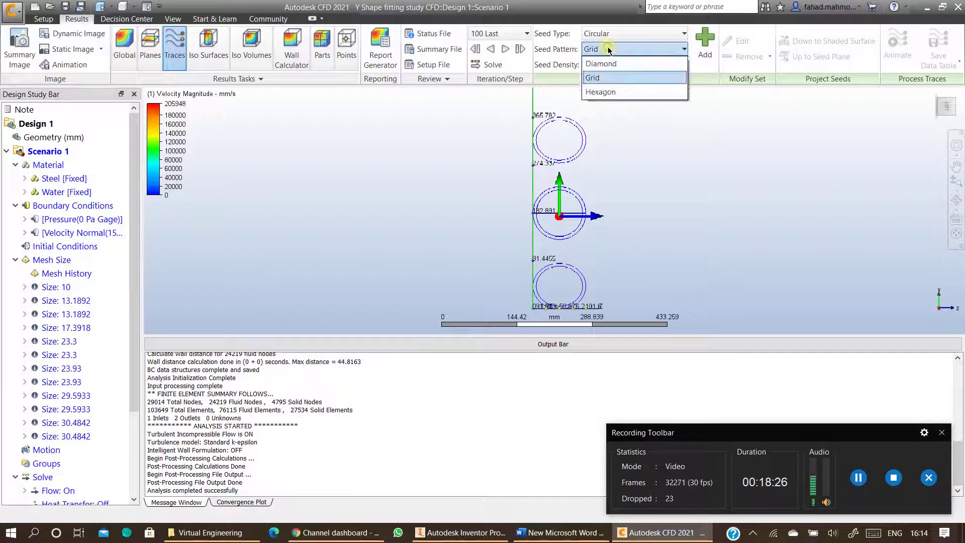
{"action": "left_click", "coordinate": [610, 75]}
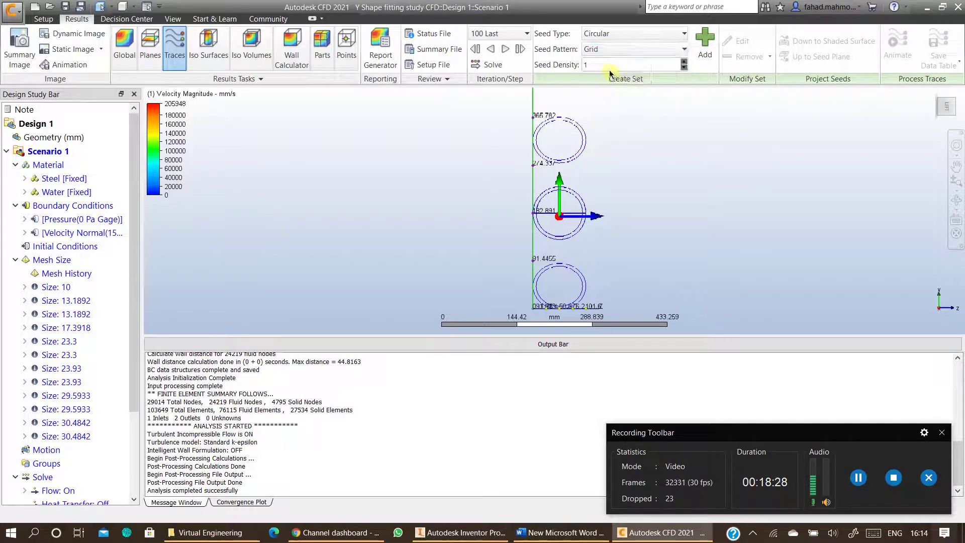
{"action": "left_click", "coordinate": [604, 65]}
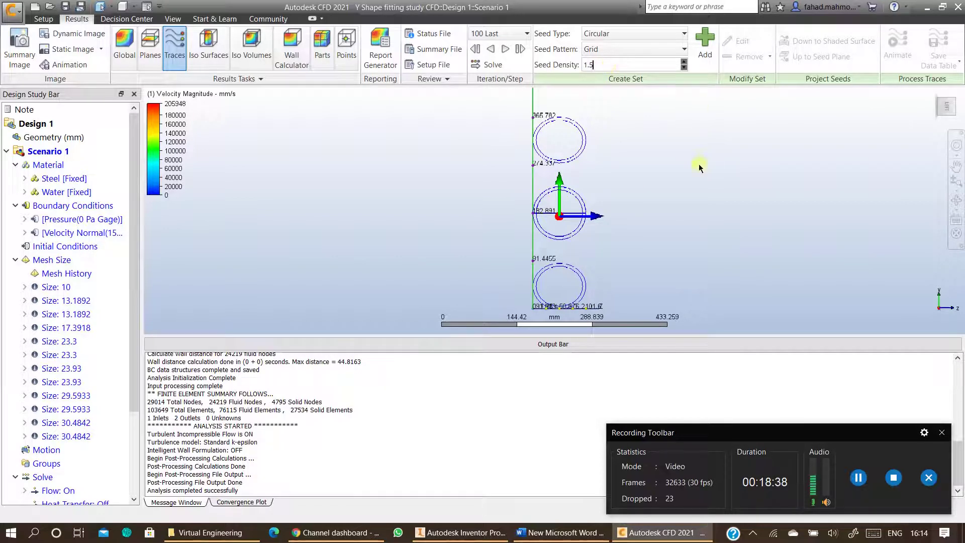
Step: Add a trace set with a circular seed area centred on the main pipe's inlet and reaching its outer wall
{"action": "scroll", "coordinate": [563, 214], "scroll_direction": "up", "scroll_amount": 5}
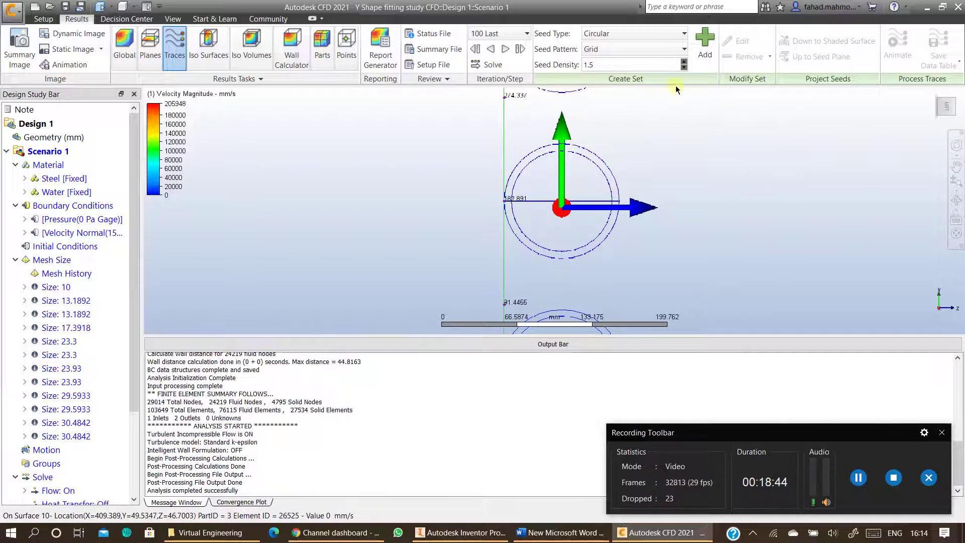
{"action": "left_click", "coordinate": [704, 48]}
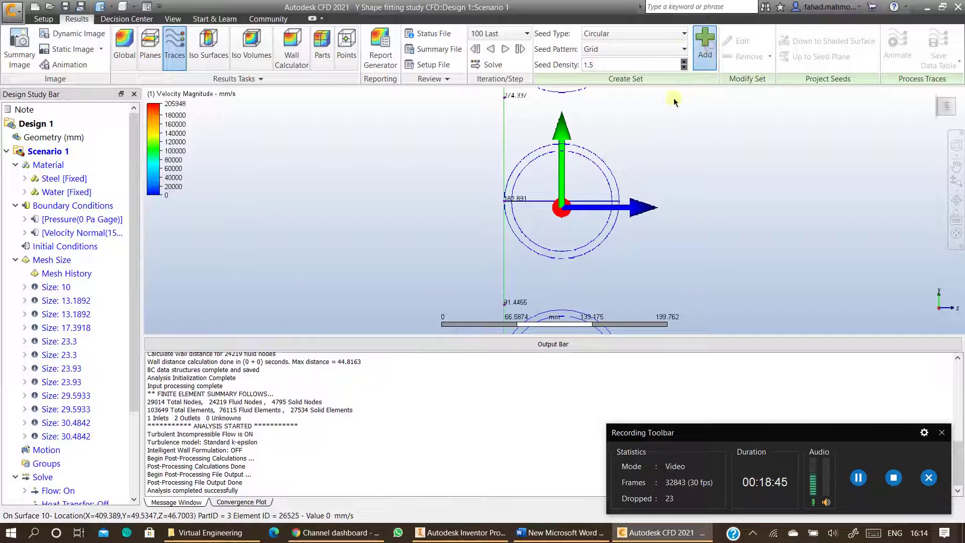
{"action": "left_click", "coordinate": [561, 200]}
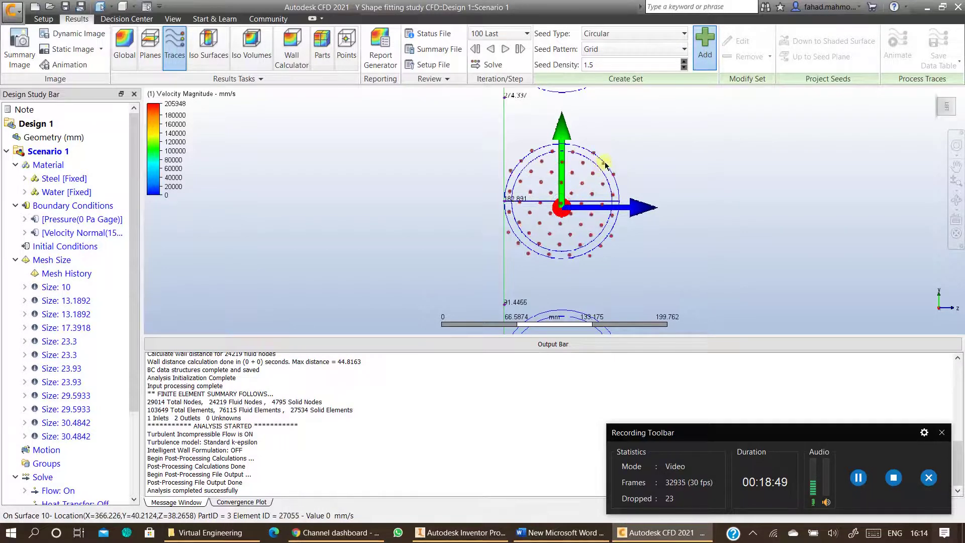
{"action": "left_click", "coordinate": [607, 165]}
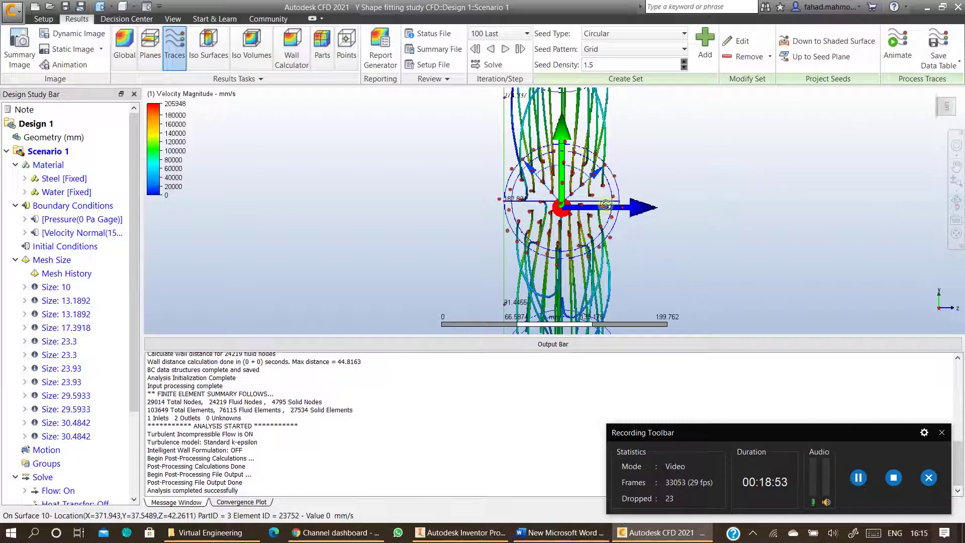
Step: Examine the velocity traces along the main pipe and where they split into the two branches
{"action": "middle_click_drag", "start_coordinate": [586, 214], "coordinate": [661, 233], "text": "shift"}
{"action": "scroll", "coordinate": [661, 233], "scroll_direction": "down", "scroll_amount": 6}
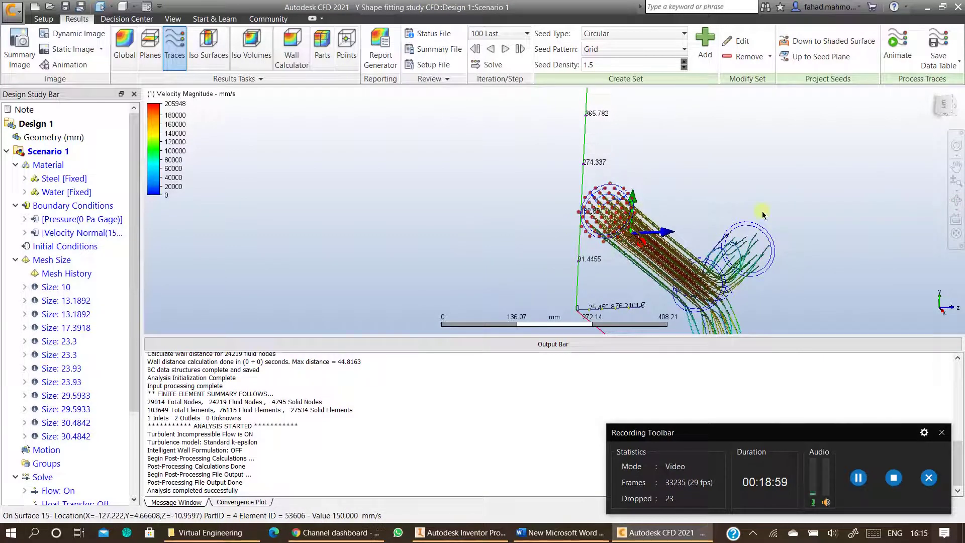
{"action": "scroll", "coordinate": [874, 214], "scroll_direction": "down", "scroll_amount": 1}
{"action": "middle_click_drag", "start_coordinate": [855, 205], "coordinate": [615, 71]}
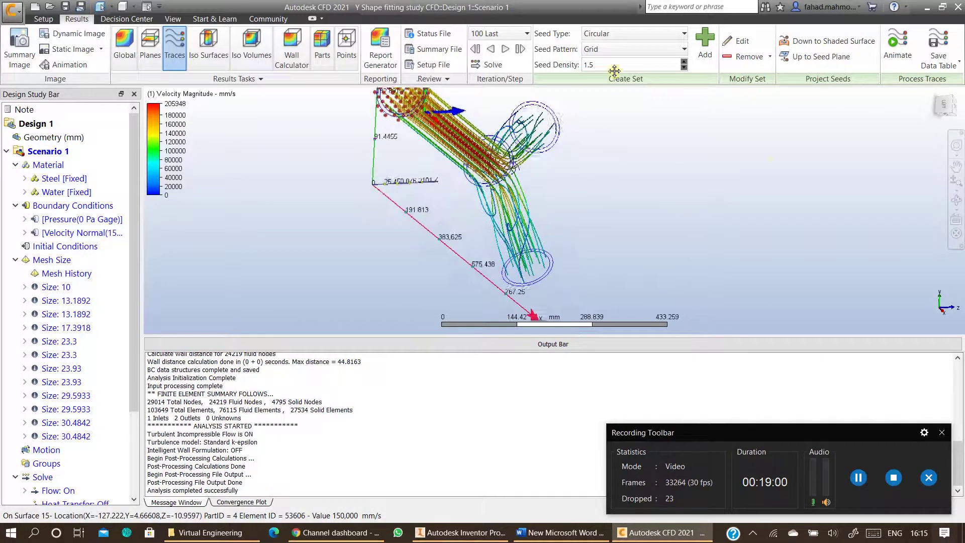
{"action": "left_click", "coordinate": [957, 204]}
{"action": "mouse_move", "coordinate": [613, 215]}
{"action": "left_mouse_down"}
{"action": "mouse_move", "coordinate": [489, 194]}
{"action": "mouse_move", "coordinate": [433, 150]}
{"action": "mouse_move", "coordinate": [543, 134]}
{"action": "mouse_move", "coordinate": [527, 137]}
{"action": "left_mouse_up"}
{"action": "scroll", "coordinate": [709, 275], "scroll_direction": "up", "scroll_amount": 3}
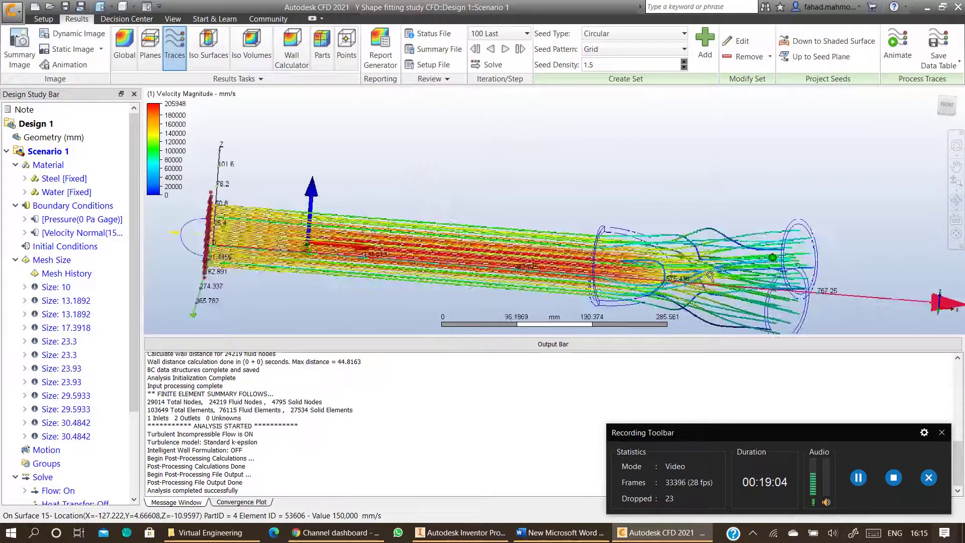
{"action": "left_click_drag", "start_coordinate": [700, 262], "coordinate": [632, 222]}
{"action": "scroll", "coordinate": [732, 248], "scroll_direction": "down", "scroll_amount": 4}
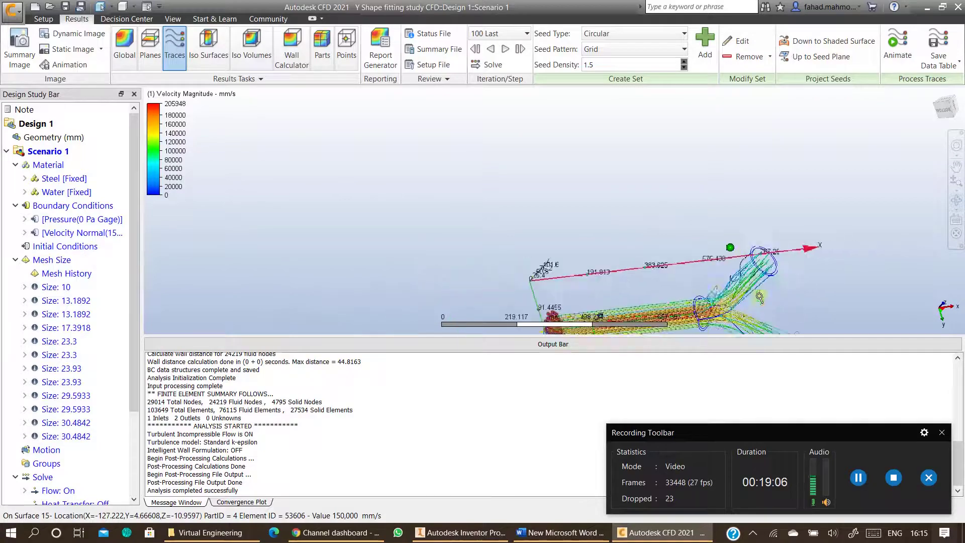
{"action": "mouse_move", "coordinate": [717, 294]}
{"action": "left_mouse_down"}
{"action": "mouse_move", "coordinate": [730, 245]}
{"action": "mouse_move", "coordinate": [719, 292]}
{"action": "left_mouse_up"}
{"action": "scroll", "coordinate": [761, 281], "scroll_direction": "up", "scroll_amount": 4}
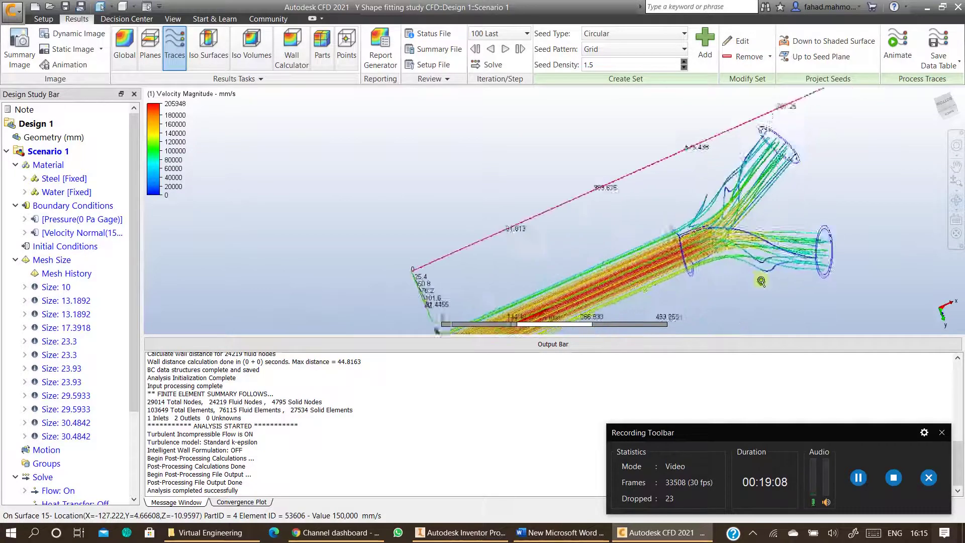
{"action": "scroll", "coordinate": [732, 264], "scroll_direction": "up", "scroll_amount": 1}
{"action": "scroll", "coordinate": [710, 238], "scroll_direction": "up", "scroll_amount": 2}
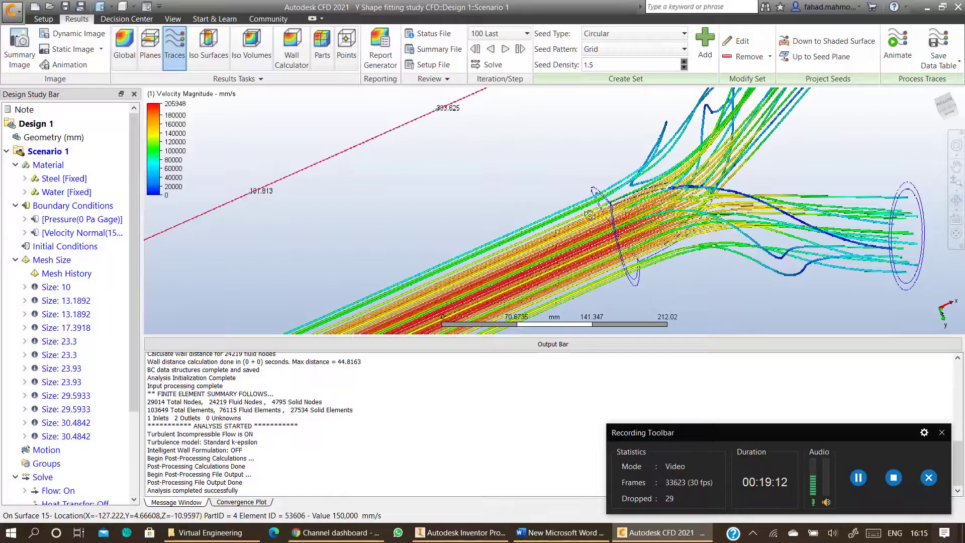
Step: Review the wall layer settings in the mesh sizing and leave both dialogs without making changes
{"action": "left_click", "coordinate": [56, 261]}
{"action": "right_click", "coordinate": [59, 267]}
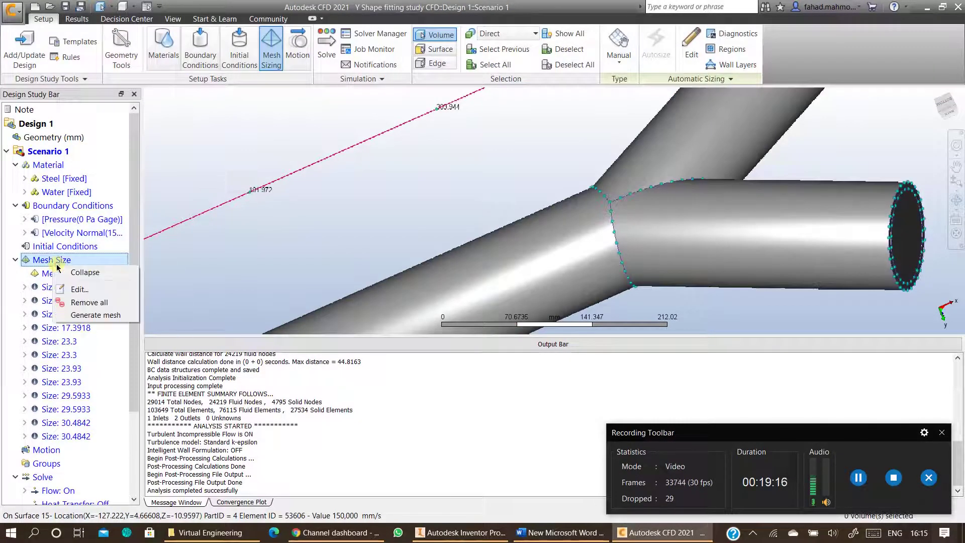
{"action": "left_click", "coordinate": [72, 285]}
{"action": "left_click_drag", "start_coordinate": [195, 323], "coordinate": [232, 215]}
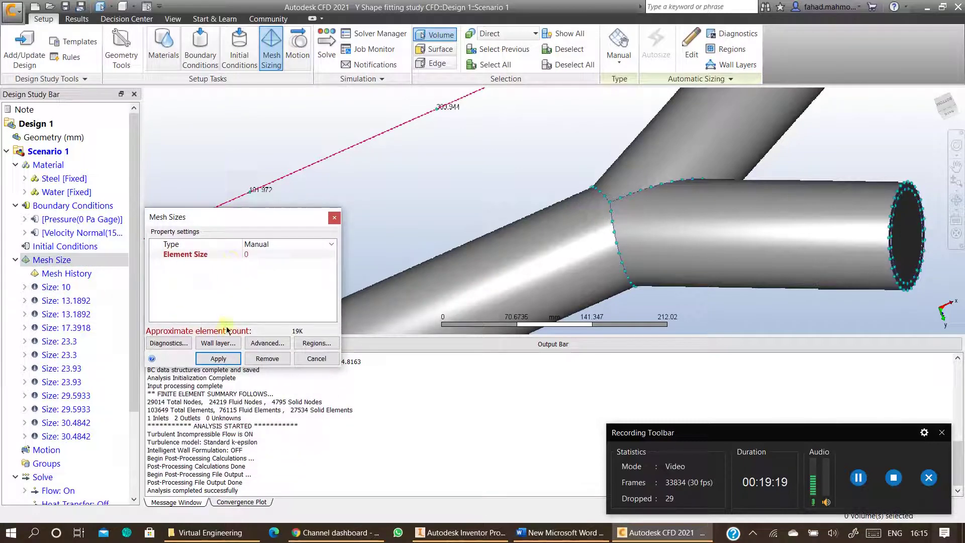
{"action": "left_click", "coordinate": [199, 344]}
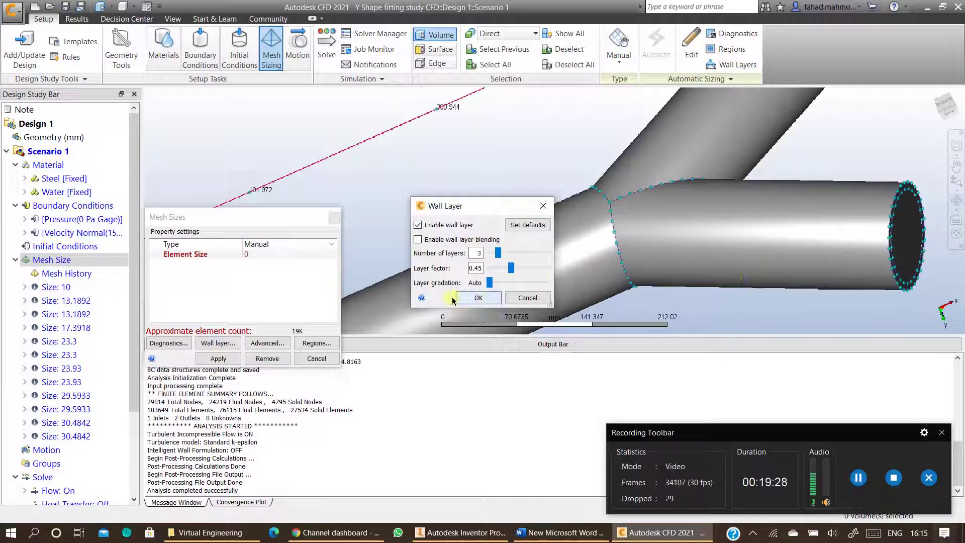
{"action": "left_click", "coordinate": [529, 302]}
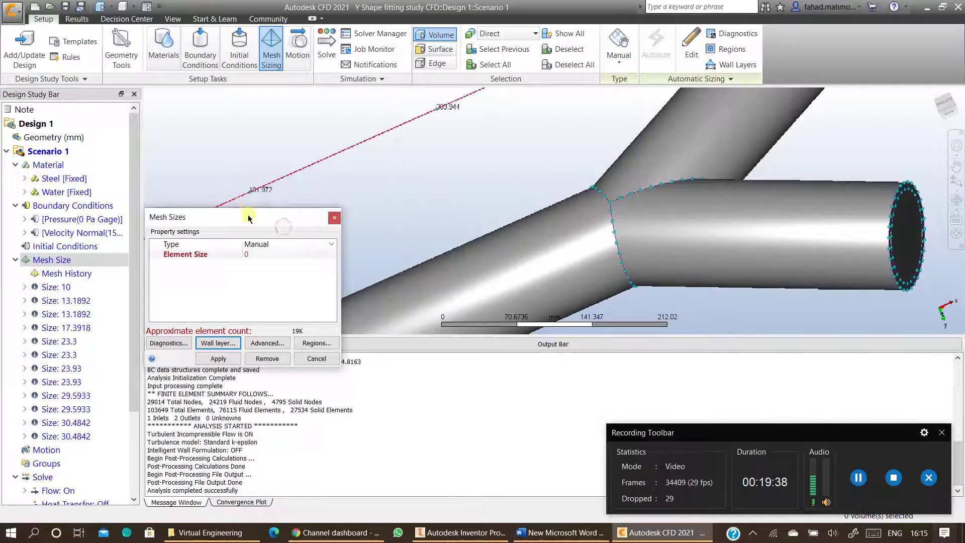
{"action": "left_click_drag", "start_coordinate": [247, 217], "coordinate": [189, 207]}
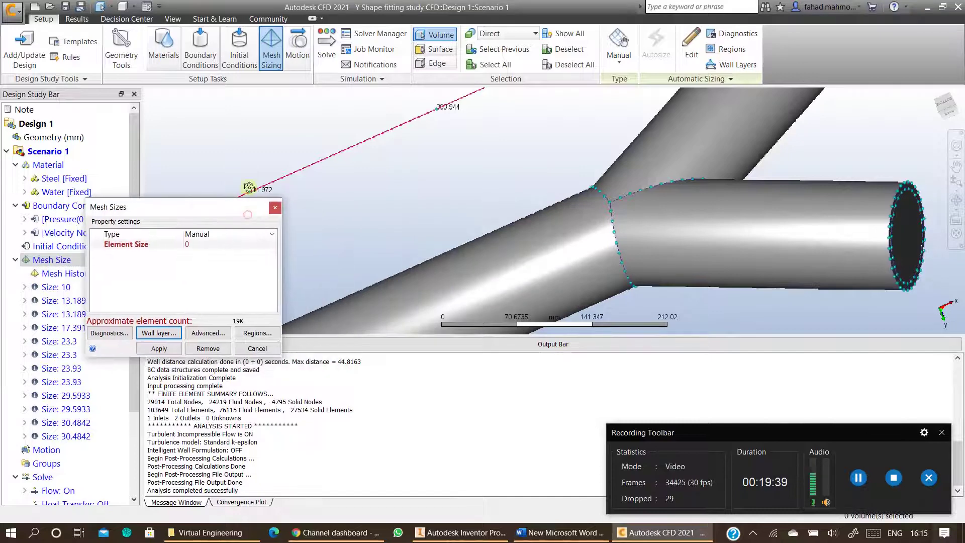
{"action": "left_click", "coordinate": [257, 349]}
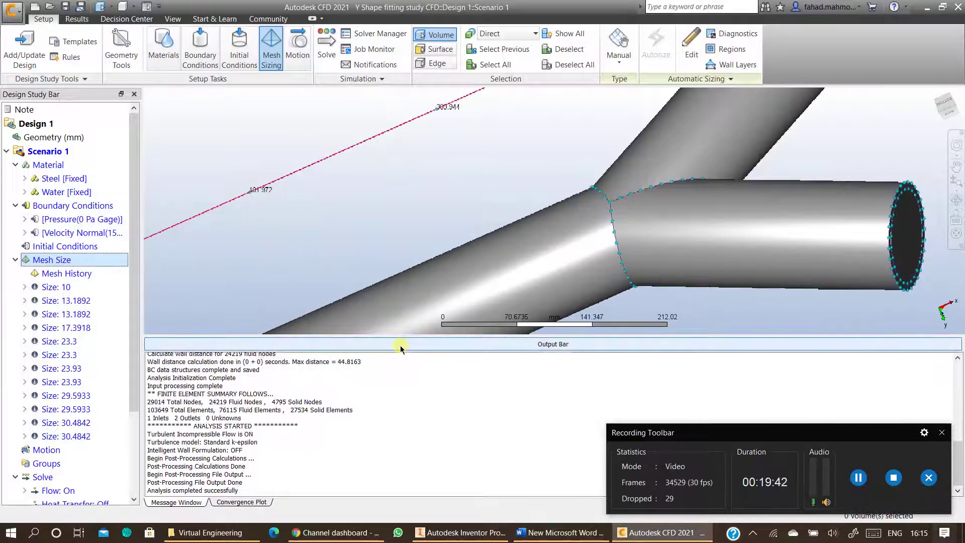
Step: Open the Parts results to view the flow traces through the whole fitting, and return to the model setup
{"action": "scroll", "coordinate": [397, 345], "scroll_direction": "up", "scroll_amount": 3}
{"action": "scroll", "coordinate": [101, 450], "scroll_direction": "down", "scroll_amount": 3}
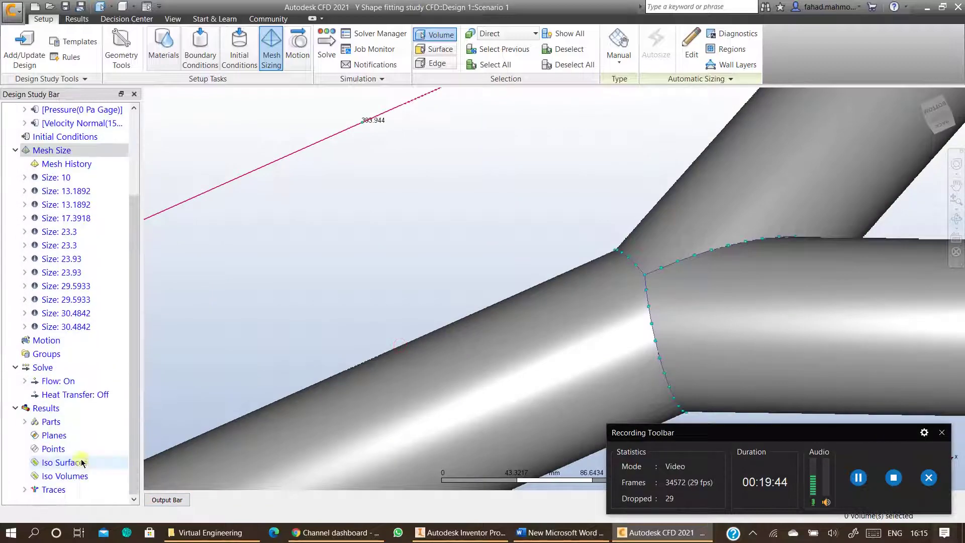
{"action": "double_click", "coordinate": [59, 426]}
{"action": "scroll", "coordinate": [709, 277], "scroll_direction": "down", "scroll_amount": 5}
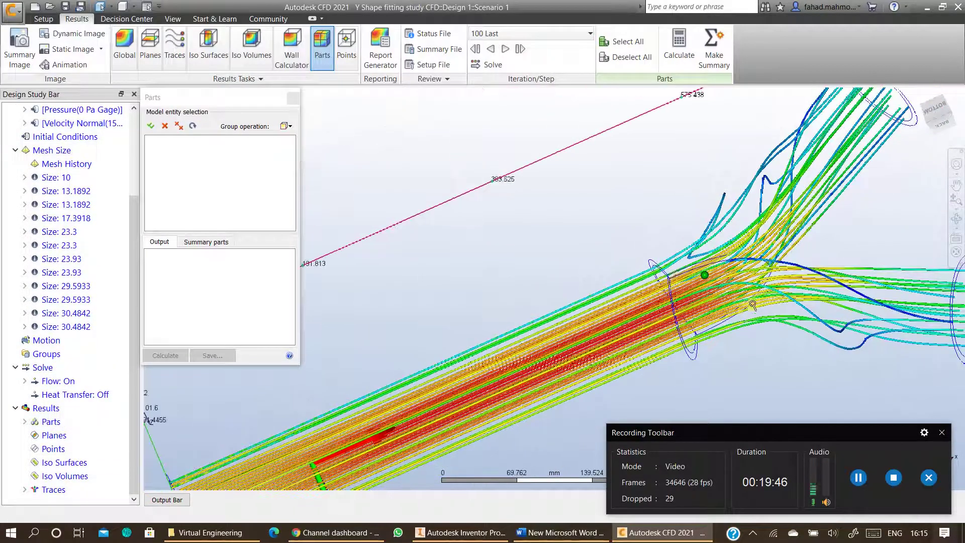
{"action": "scroll", "coordinate": [763, 299], "scroll_direction": "down", "scroll_amount": 2}
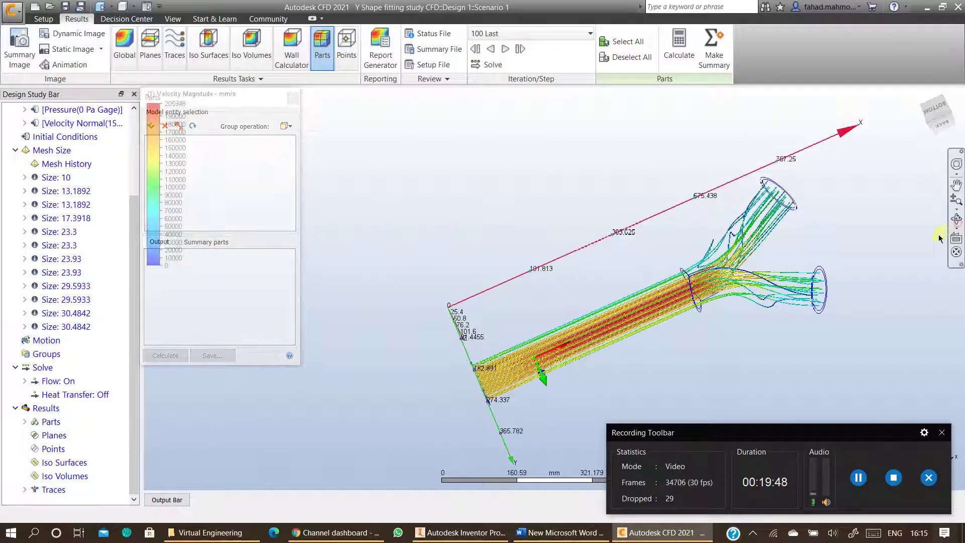
{"action": "left_click", "coordinate": [956, 222]}
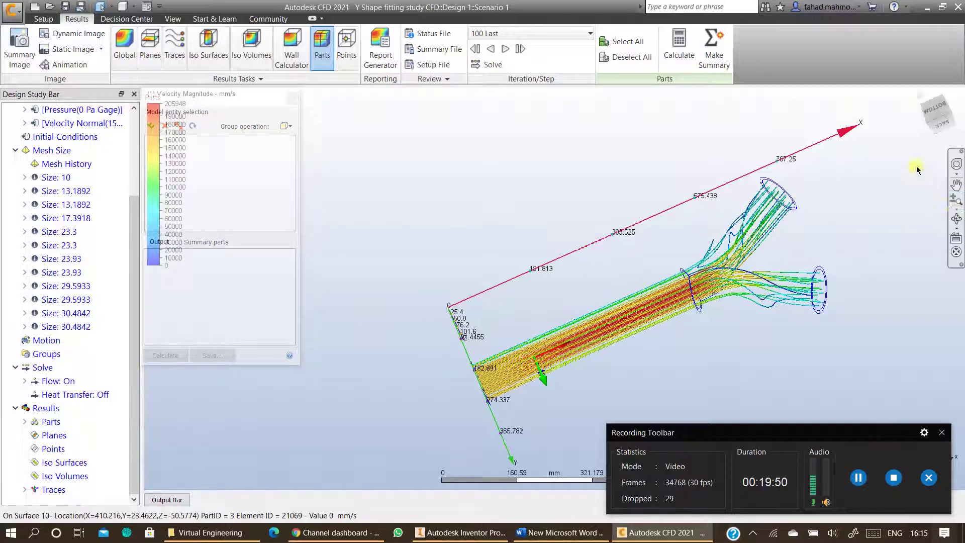
{"action": "left_click_drag", "start_coordinate": [597, 247], "coordinate": [503, 101]}
{"action": "left_click", "coordinate": [50, 19]}
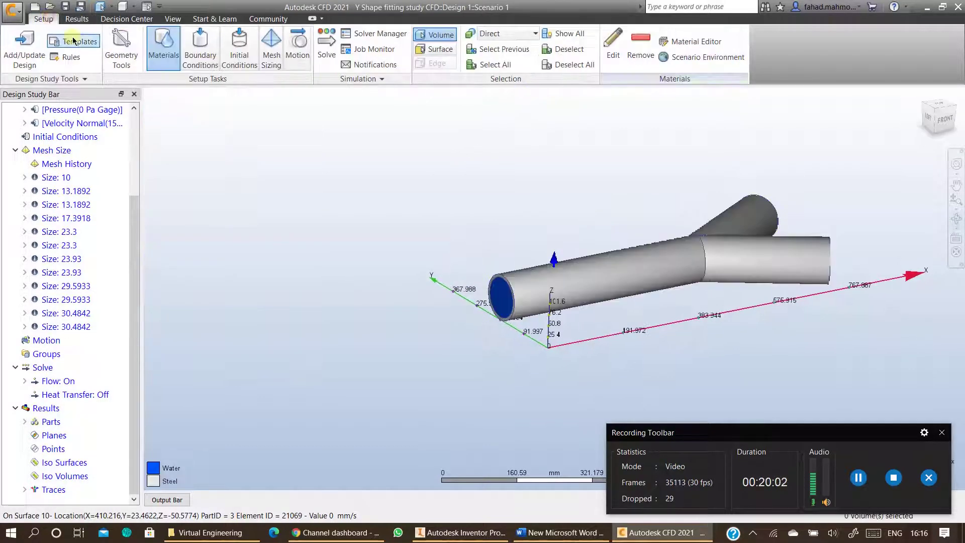
Step: Review the external volume settings in the geometry tools and leave without creating a volume
{"action": "left_click", "coordinate": [113, 59]}
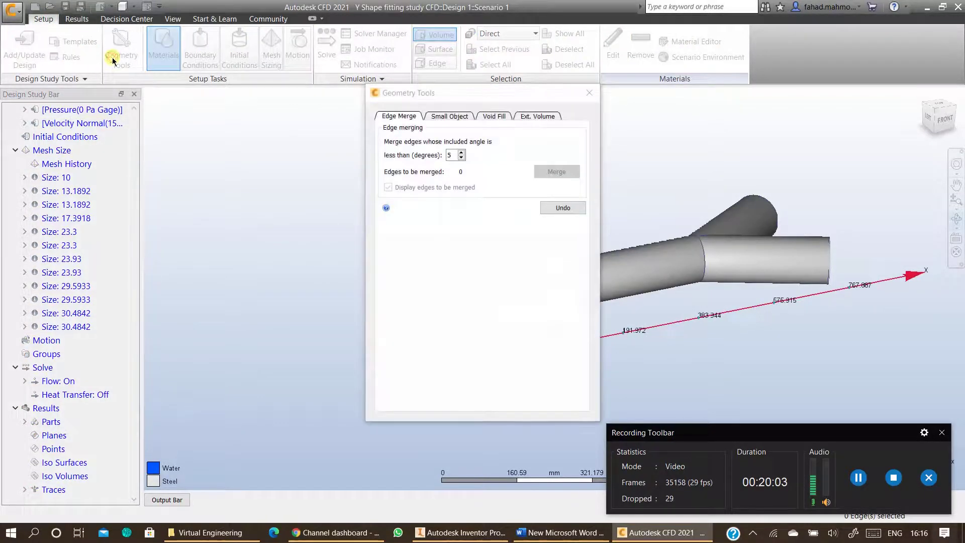
{"action": "left_click", "coordinate": [536, 119]}
{"action": "left_click_drag", "start_coordinate": [525, 95], "coordinate": [348, 105]}
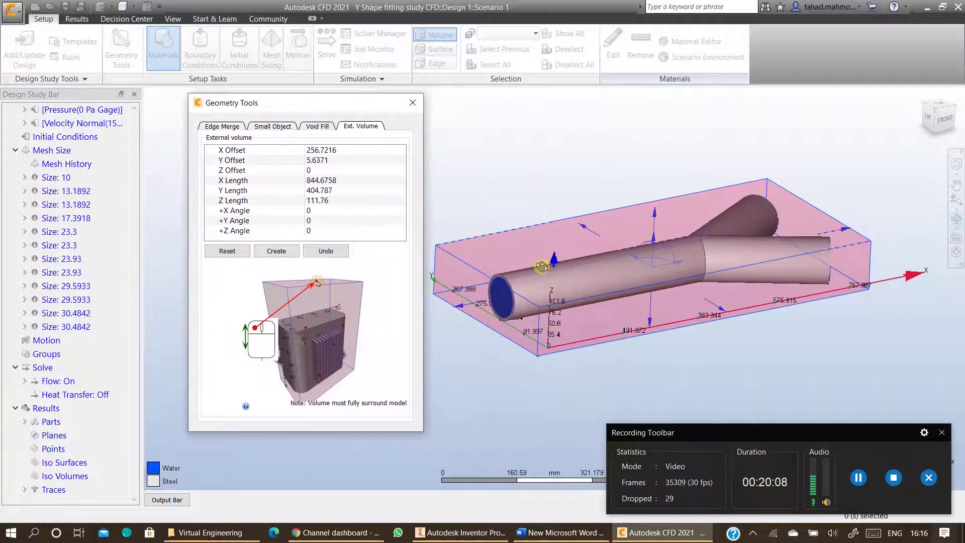
{"action": "left_click", "coordinate": [412, 103]}
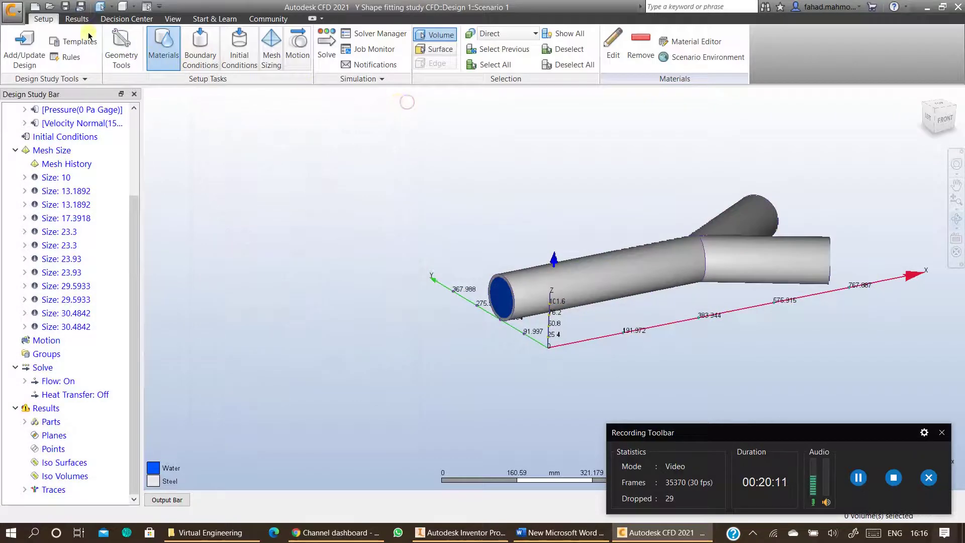
Step: Return to the results and set the global result to Static Pressure
{"action": "left_click", "coordinate": [77, 20]}
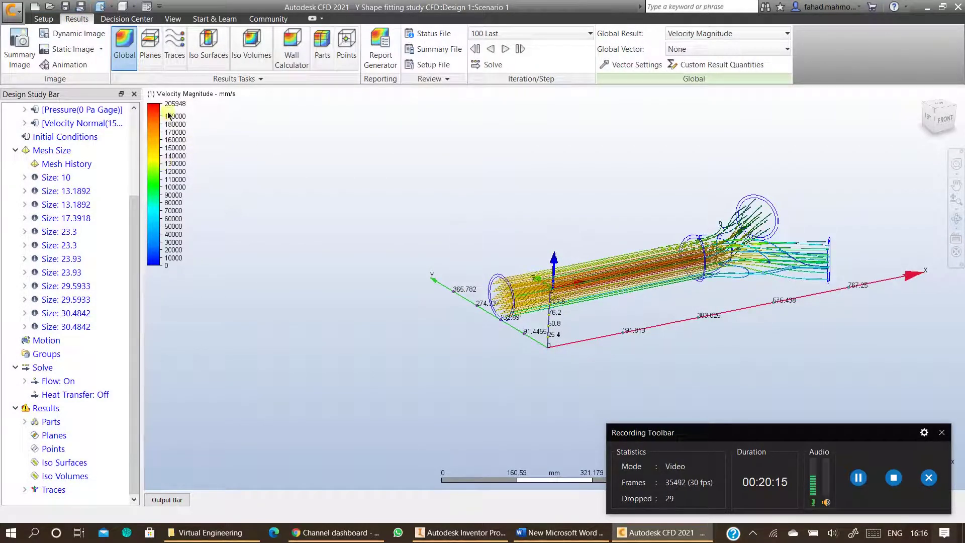
{"action": "right_click", "coordinate": [316, 157]}
{"action": "mouse_move", "coordinate": [346, 178]}
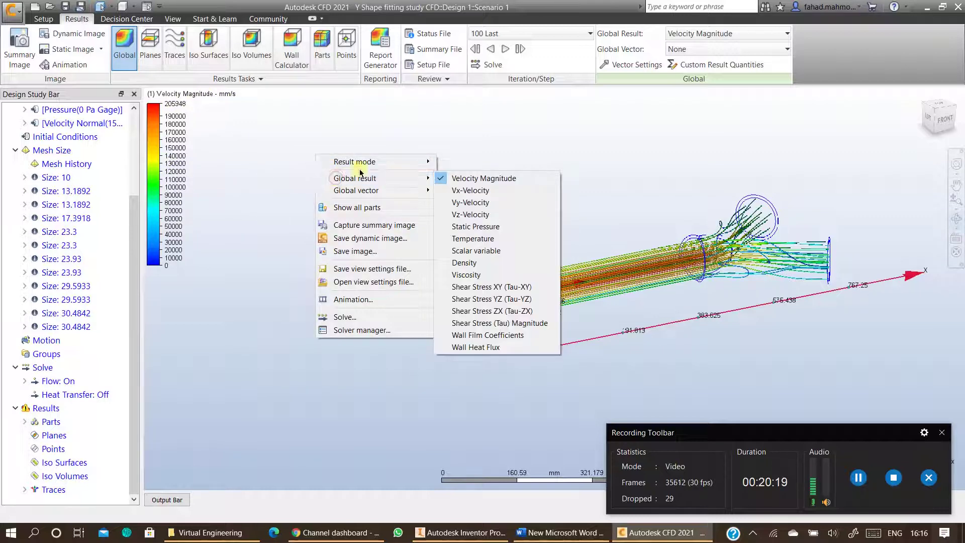
{"action": "left_click", "coordinate": [473, 227]}
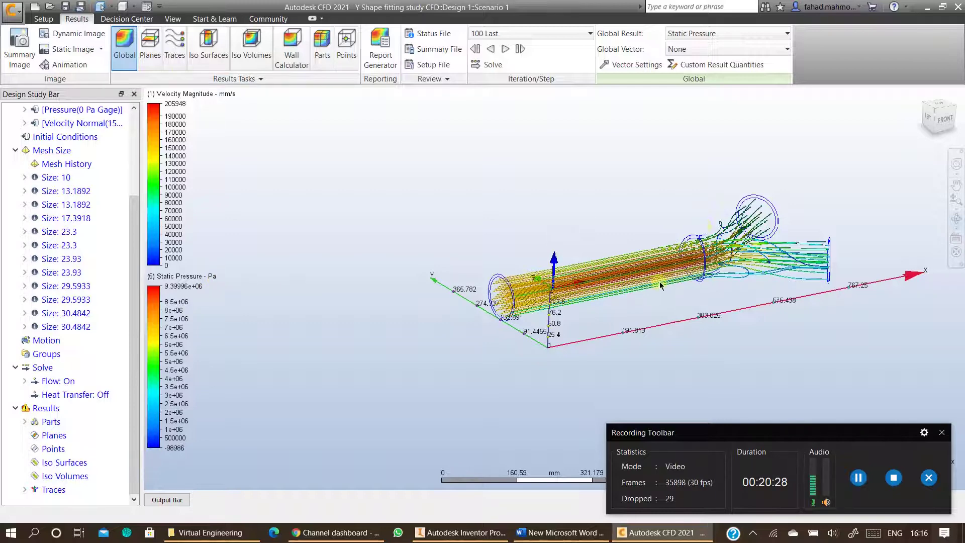
Step: Remove the set of velocity traces seeded at the main pipe's inlet
{"action": "scroll", "coordinate": [670, 284], "scroll_direction": "up", "scroll_amount": 3}
{"action": "scroll", "coordinate": [674, 285], "scroll_direction": "up", "scroll_amount": 2}
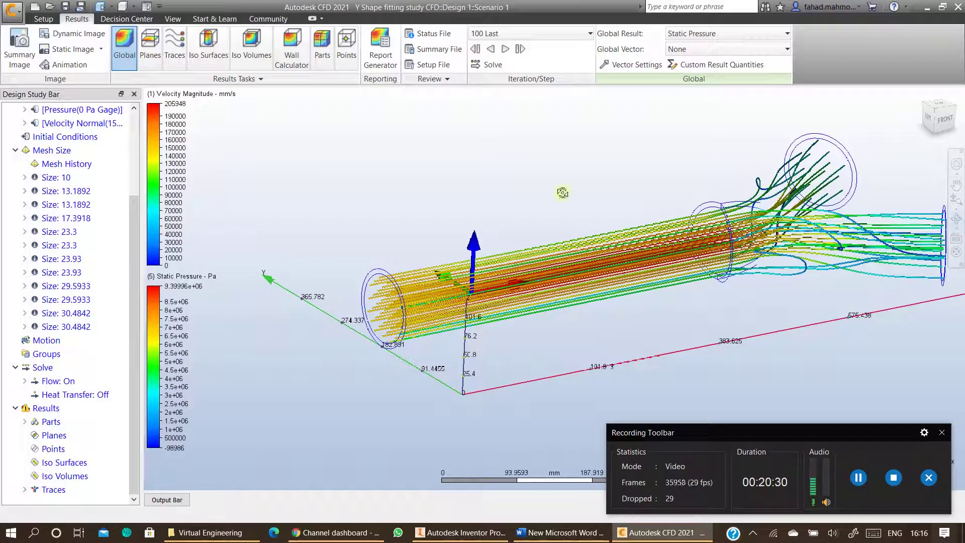
{"action": "left_click", "coordinate": [175, 48]}
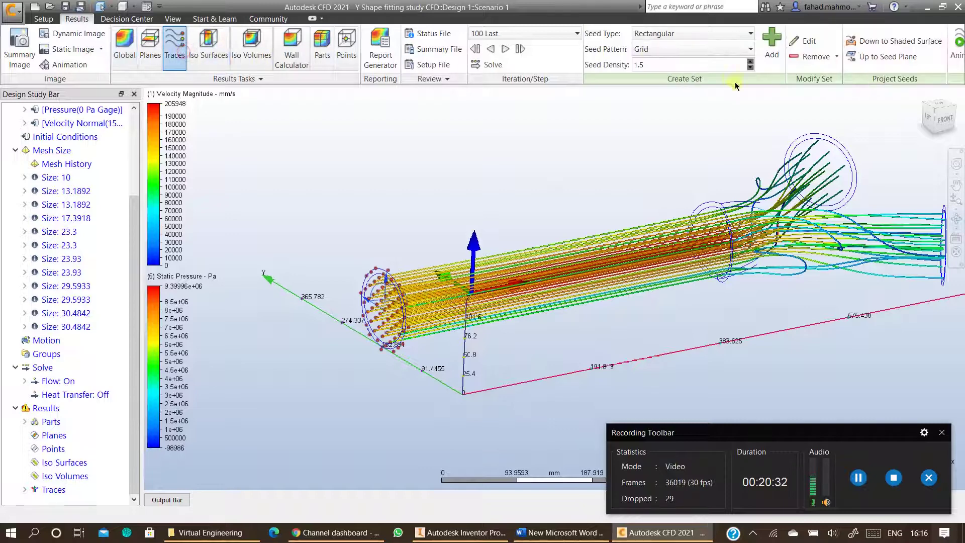
{"action": "left_click", "coordinate": [810, 56]}
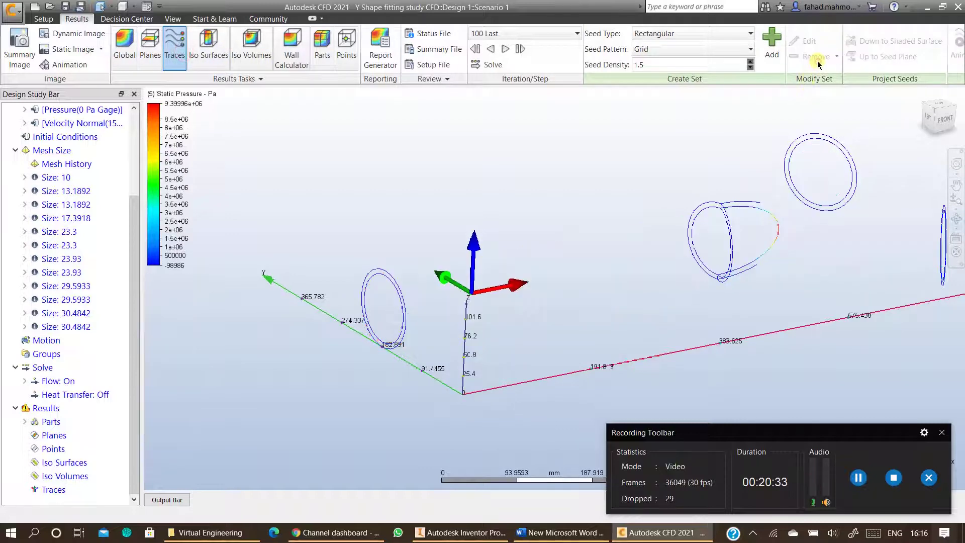
Step: Add a results plane normal to Z through the whole fitting and examine the static pressure where the branches split
{"action": "left_click", "coordinate": [150, 50]}
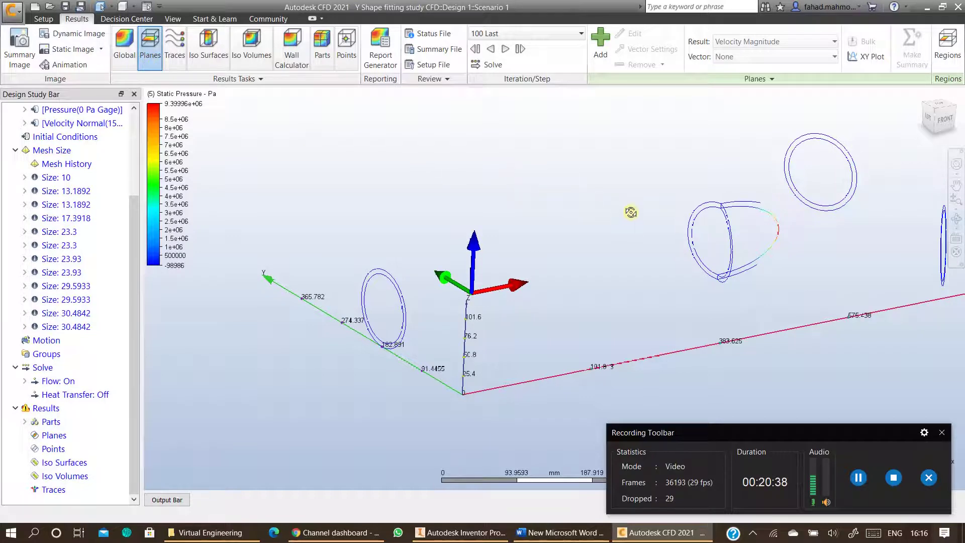
{"action": "left_click", "coordinate": [601, 42]}
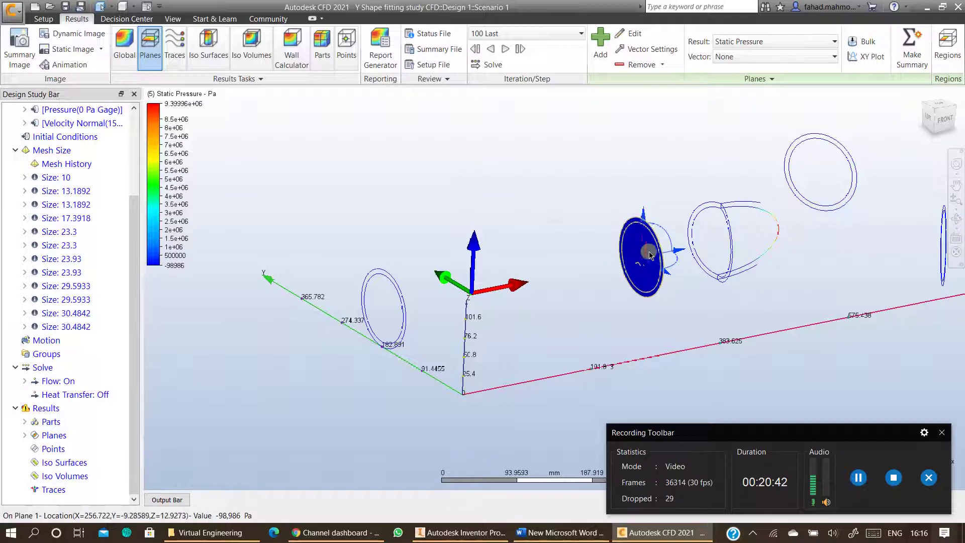
{"action": "left_click", "coordinate": [654, 250]}
{"action": "left_click", "coordinate": [709, 245]}
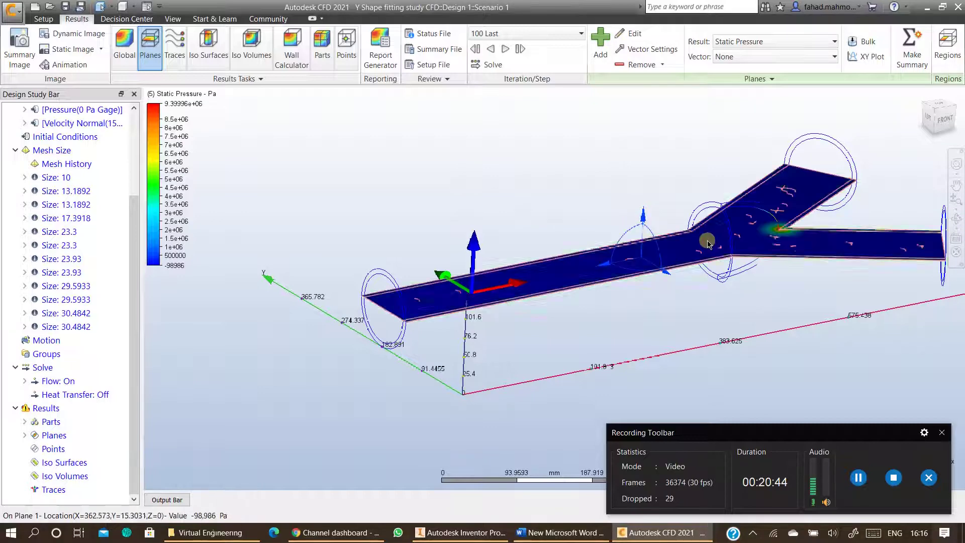
{"action": "scroll", "coordinate": [791, 240], "scroll_direction": "up", "scroll_amount": 2}
{"action": "scroll", "coordinate": [792, 241], "scroll_direction": "up", "scroll_amount": 3}
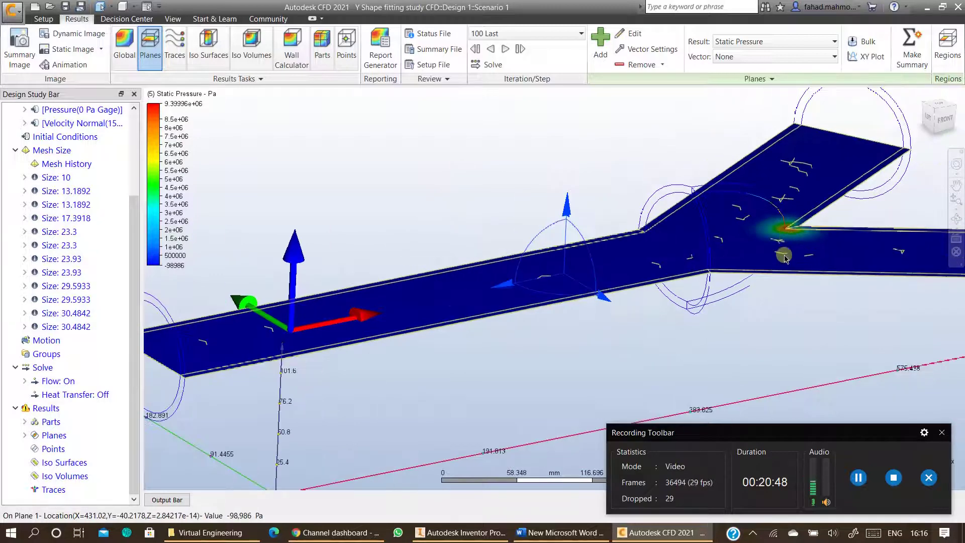
{"action": "left_click", "coordinate": [396, 190]}
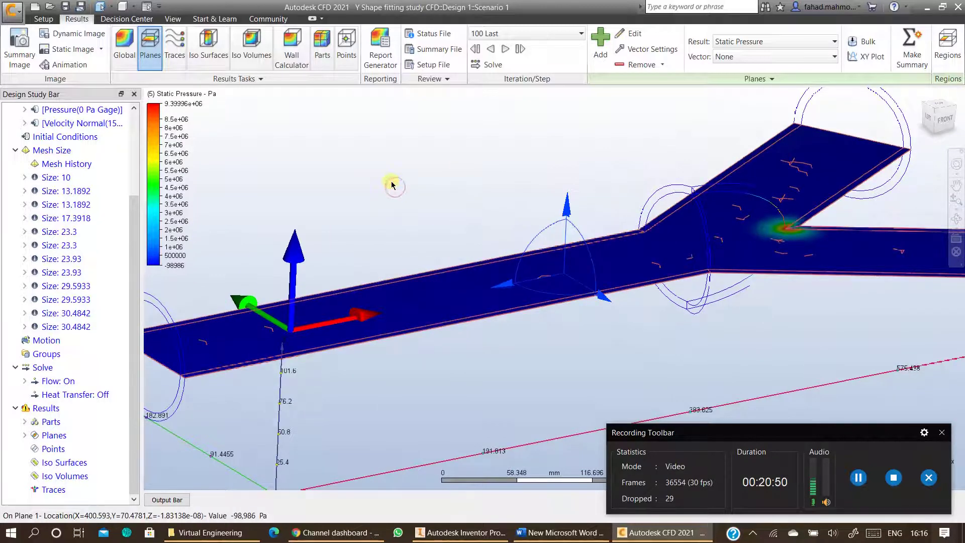
{"action": "scroll", "coordinate": [390, 226], "scroll_direction": "down", "scroll_amount": 3}
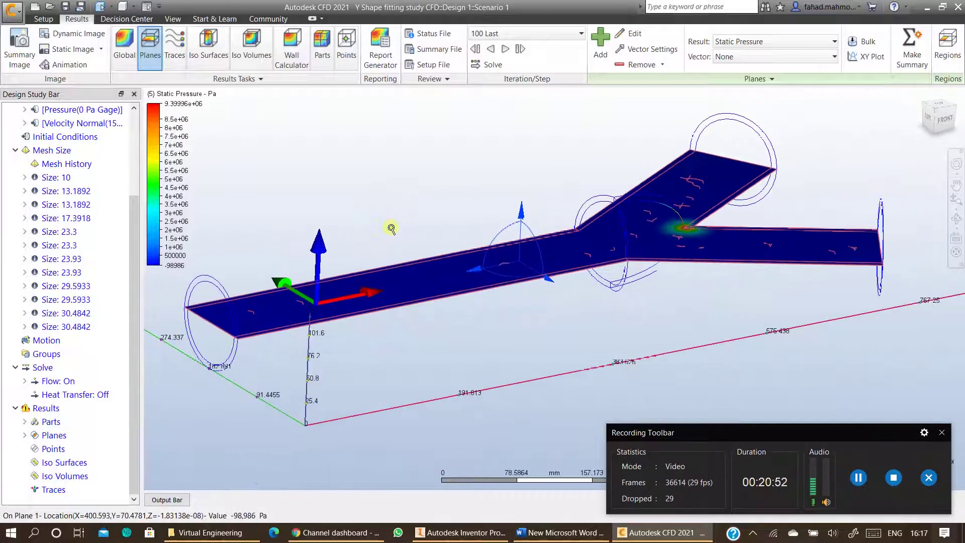
Step: Set the result displayed on the Z-normal plane to Velocity Magnitude
{"action": "right_click", "coordinate": [315, 147]}
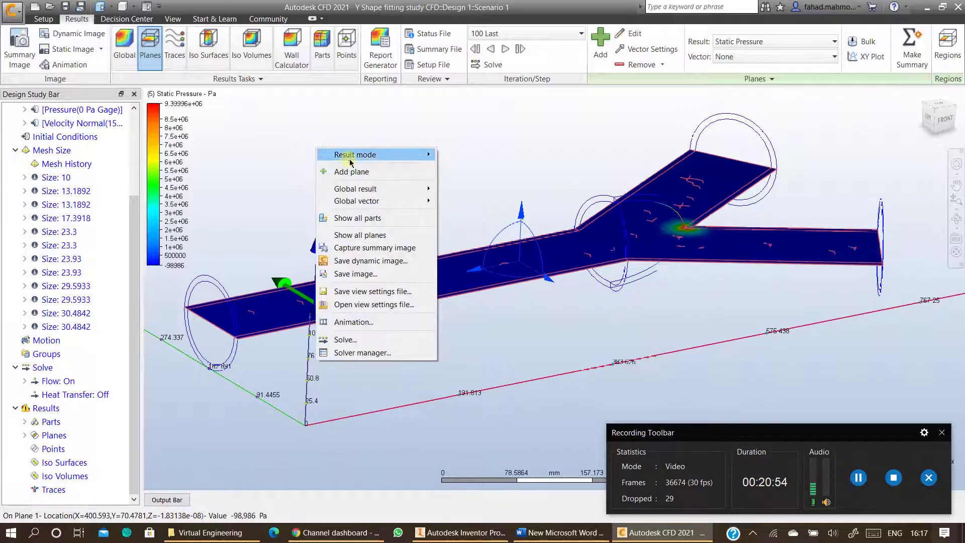
{"action": "mouse_move", "coordinate": [354, 158]}
{"action": "left_click", "coordinate": [510, 259]}
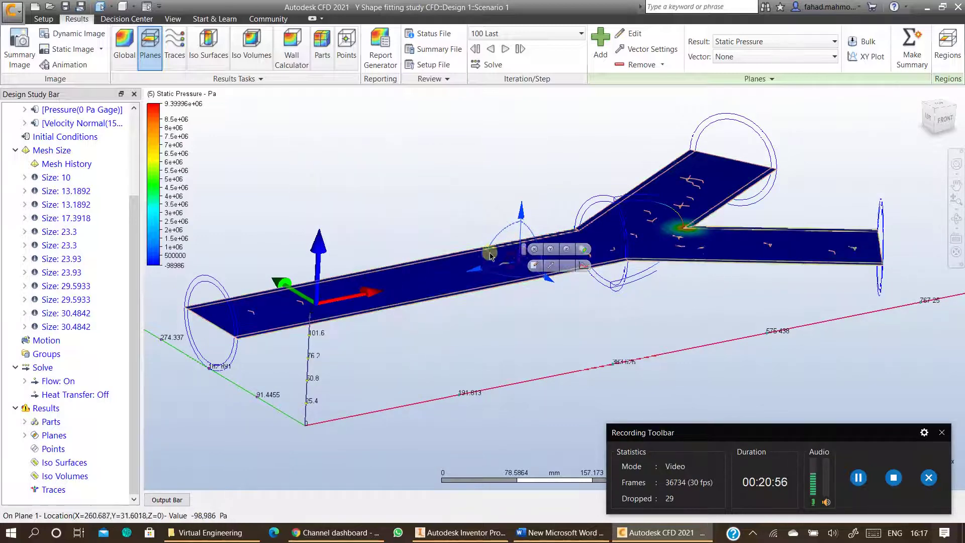
{"action": "right_click", "coordinate": [428, 266]}
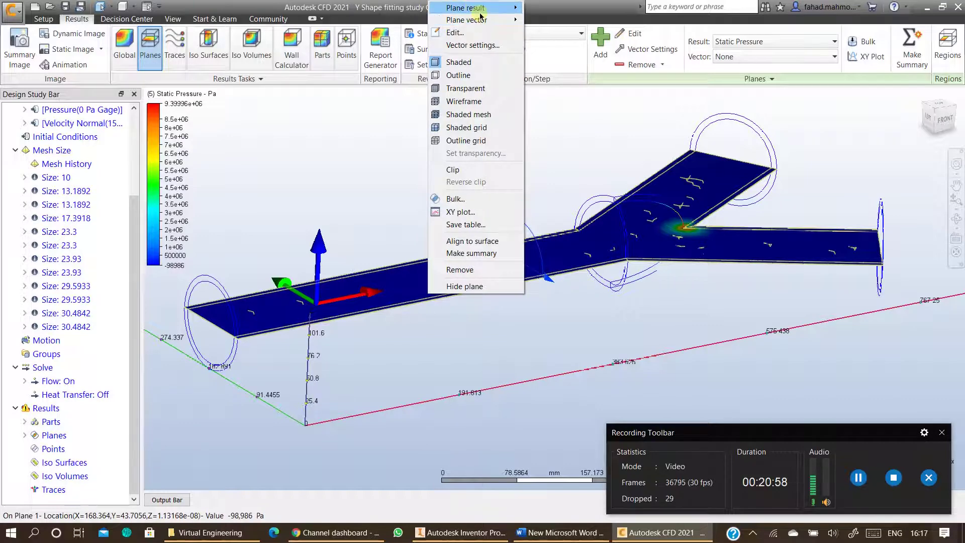
{"action": "mouse_move", "coordinate": [475, 8]}
{"action": "left_click", "coordinate": [546, 8]}
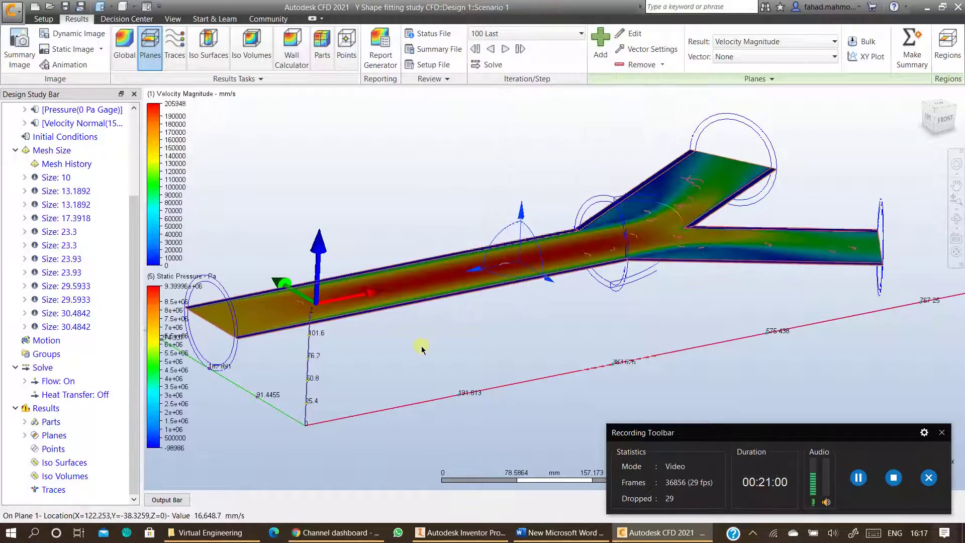